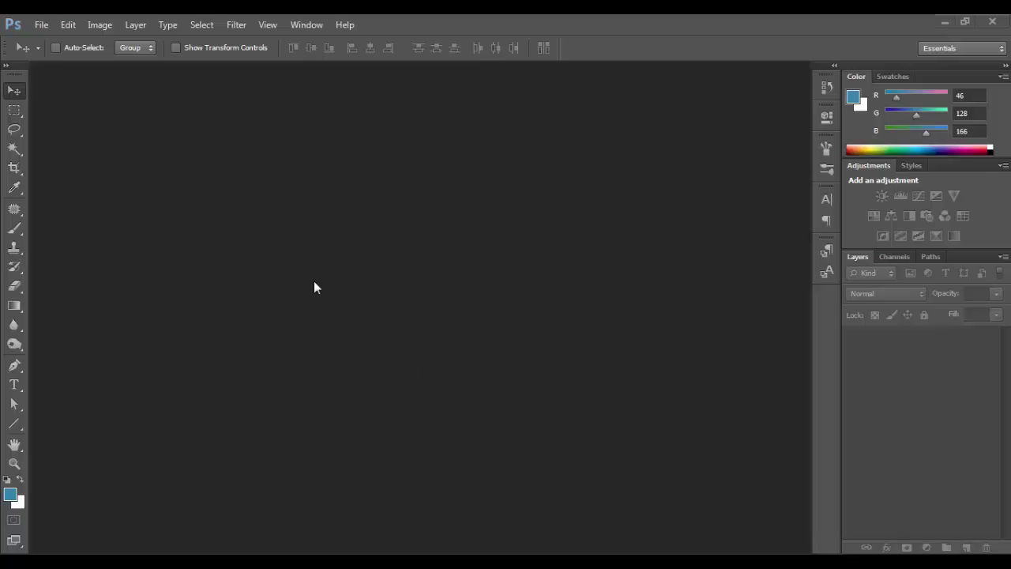
# - Create a transparent 1280 × 720 px document at 180 pixels/inch from the preset list
pyautogui.click(46, 26)
pyautogui.click(56, 41)
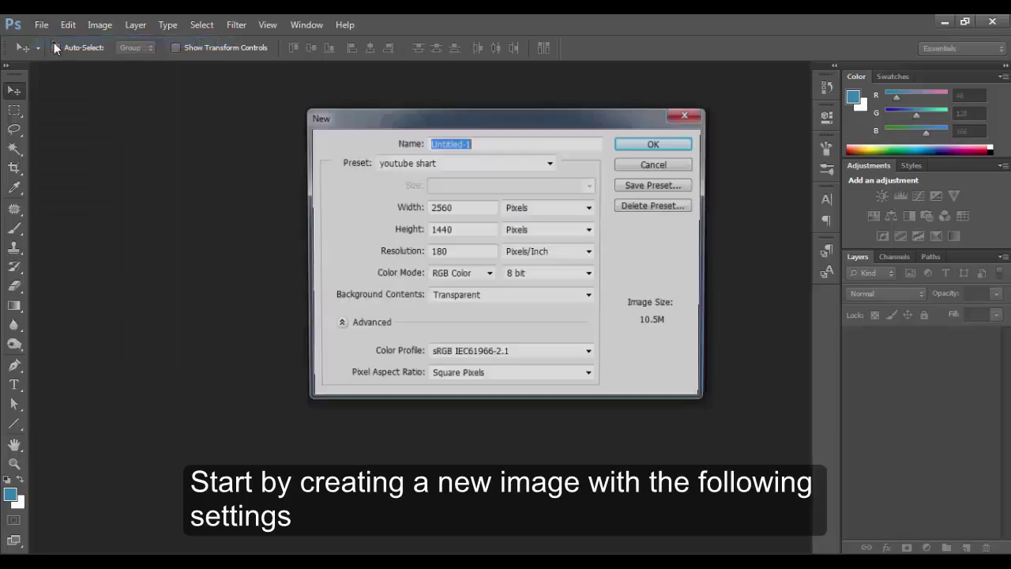
pyautogui.click(550, 162)
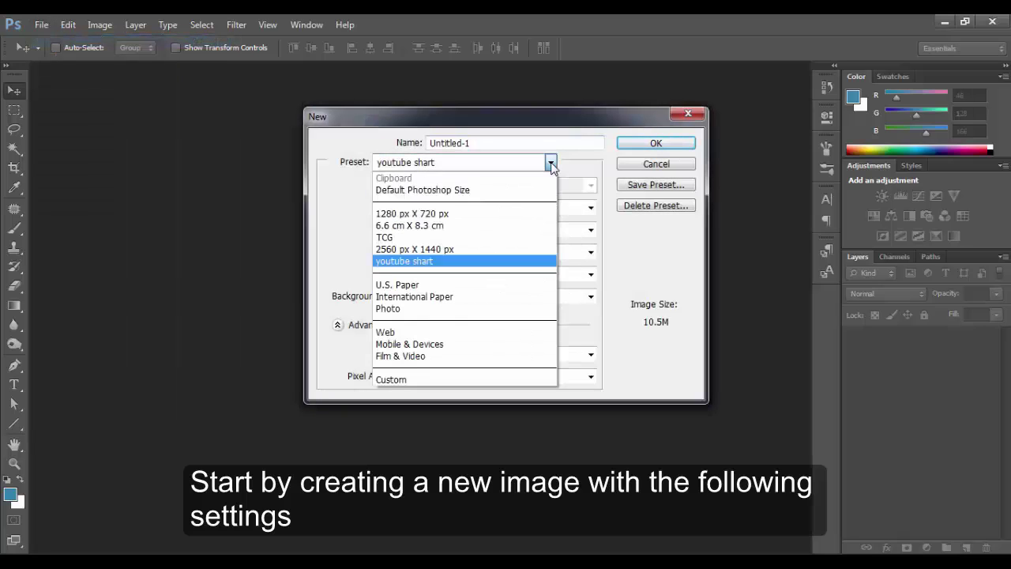
pyautogui.click(514, 215)
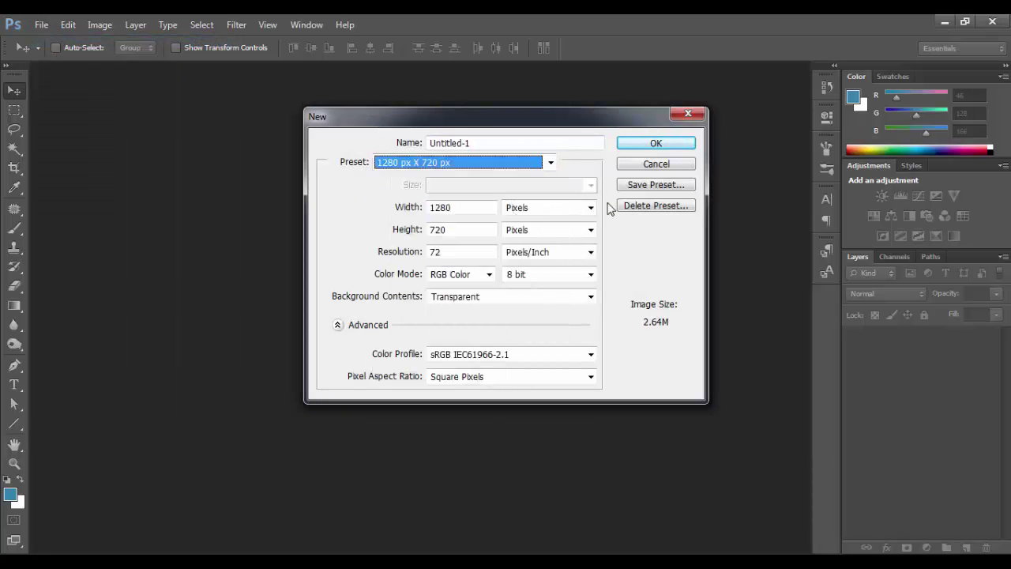
pyautogui.moveTo(466, 251); pyautogui.dragTo(413, 254)
pyautogui.write('150')
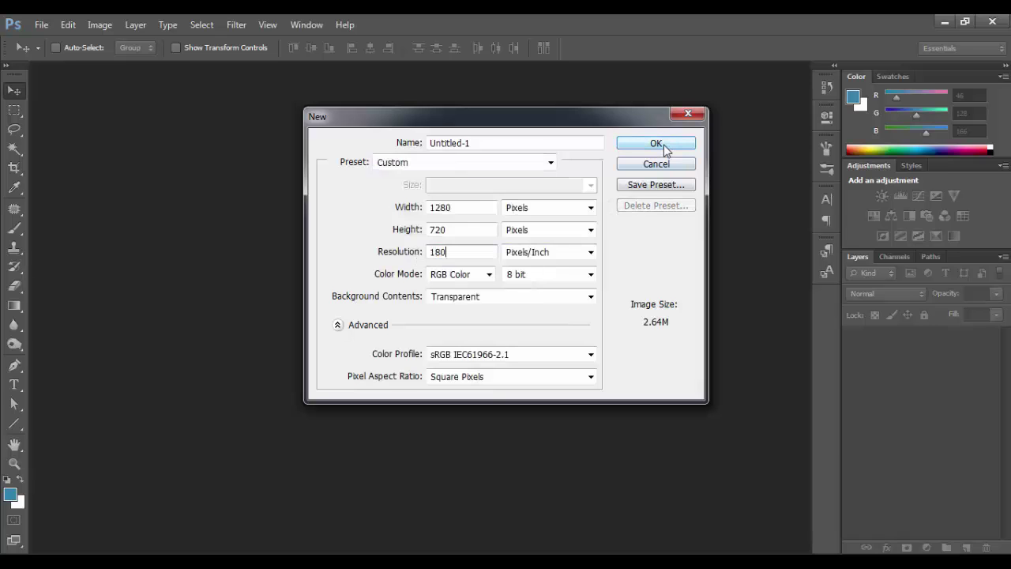
pyautogui.click(661, 145)
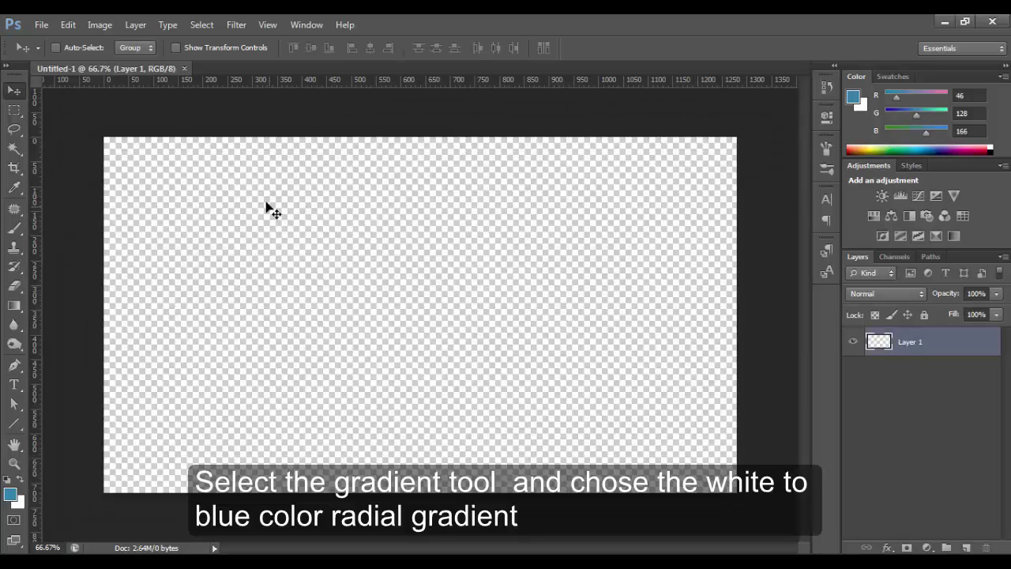
# - Select the Gradient tool and slightly adjust the blue foreground colour
pyautogui.click(15, 306)
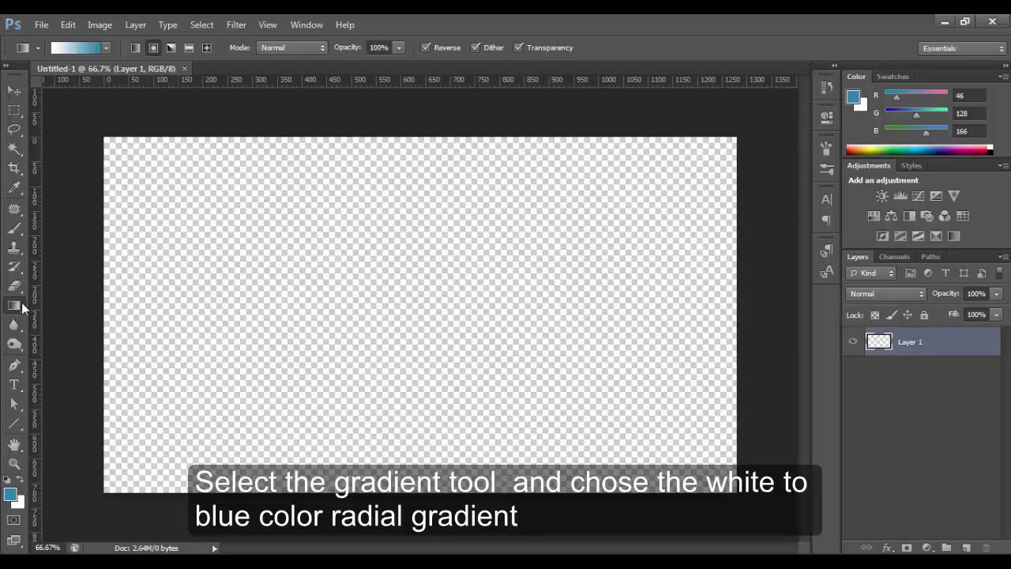
pyautogui.click(10, 495)
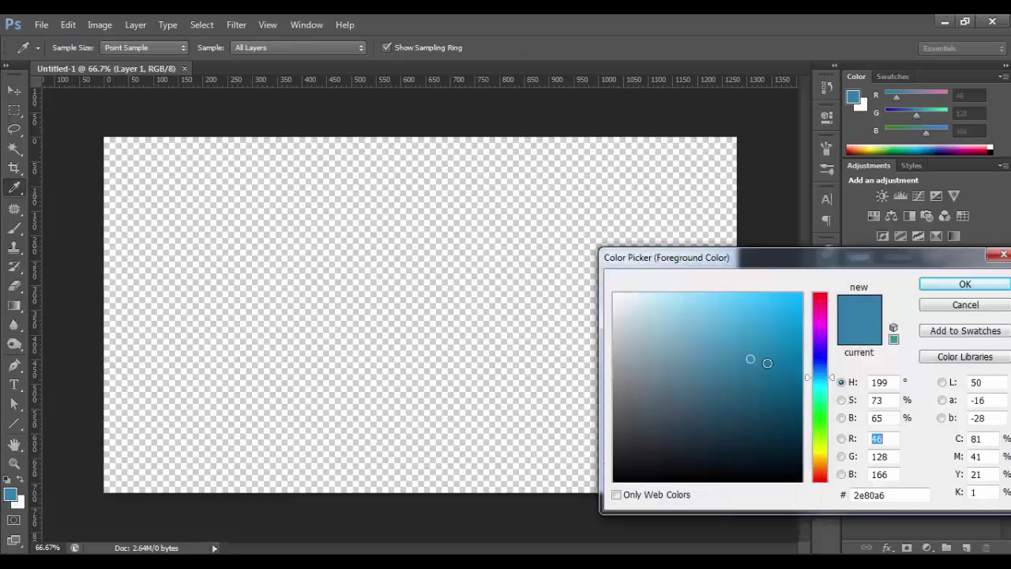
pyautogui.click(753, 357)
pyautogui.click(944, 289)
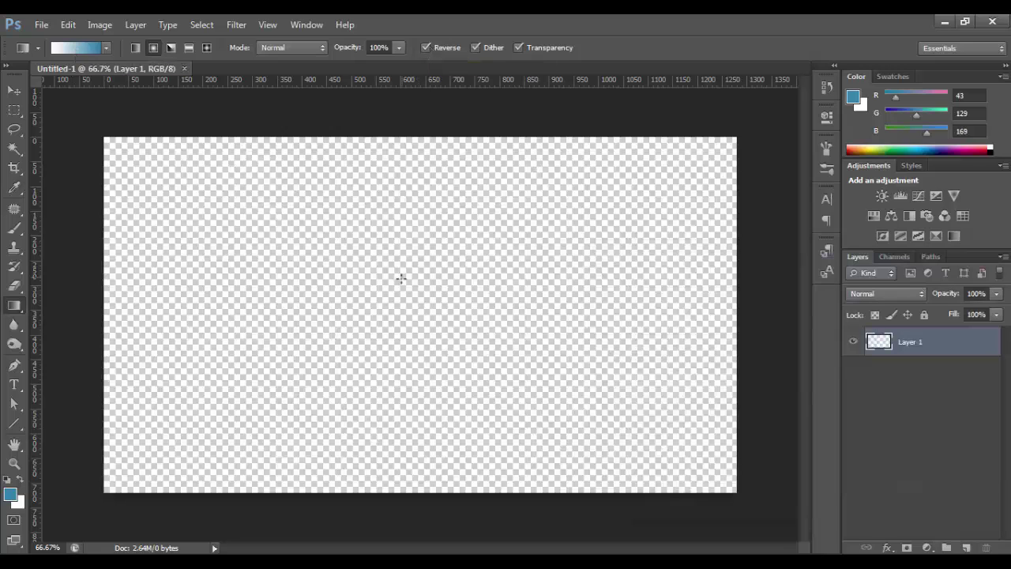
# - Drag a radial white-to-blue gradient from the canvas centre outward, then add an empty layer
pyautogui.click(426, 47)
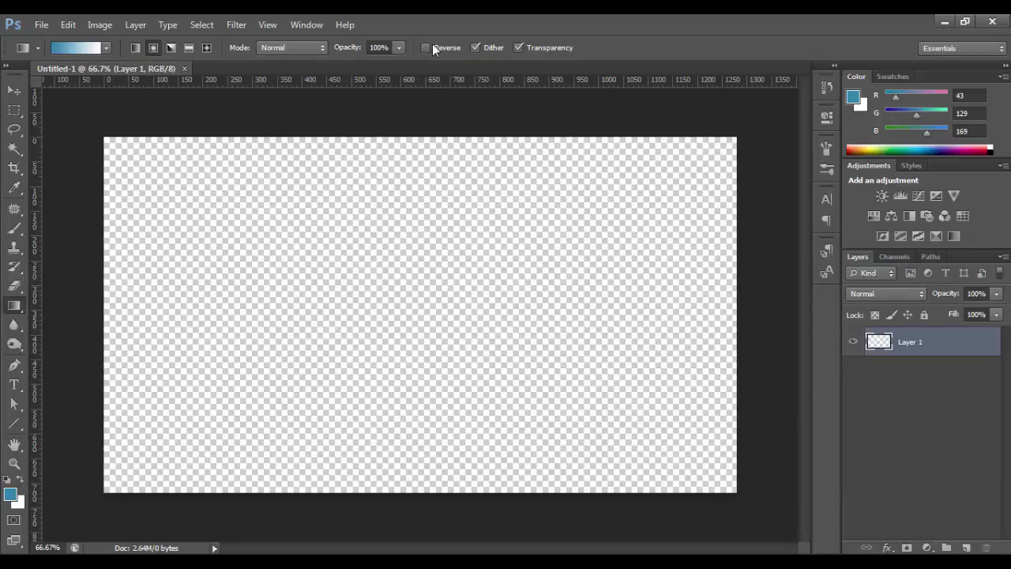
pyautogui.click(432, 48)
pyautogui.moveTo(411, 298); pyautogui.dragTo(787, 522)
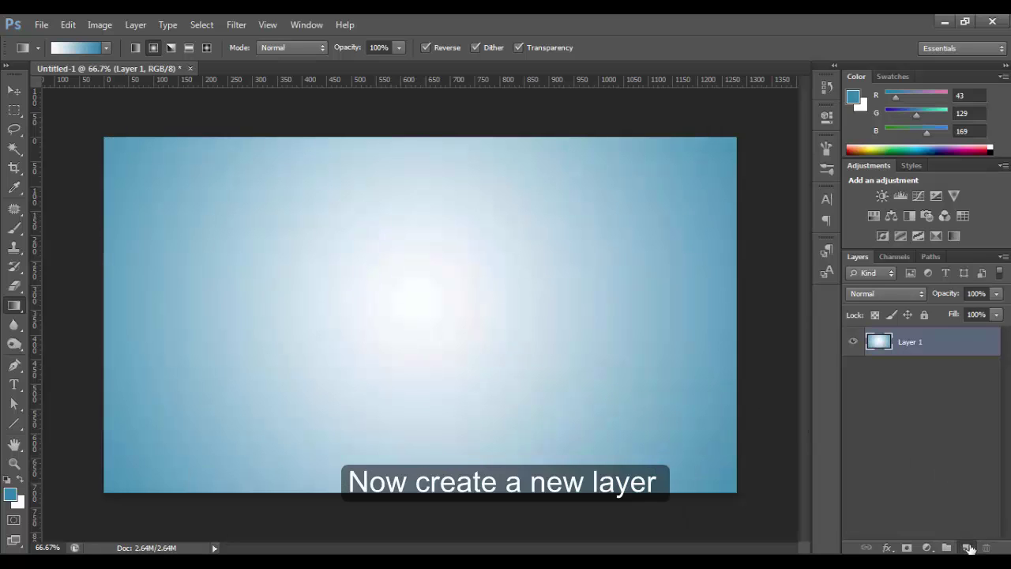
pyautogui.click(967, 547)
# - Switch to the Ellipse tool in Shape mode
pyautogui.click(15, 92)
pyautogui.click(14, 423)
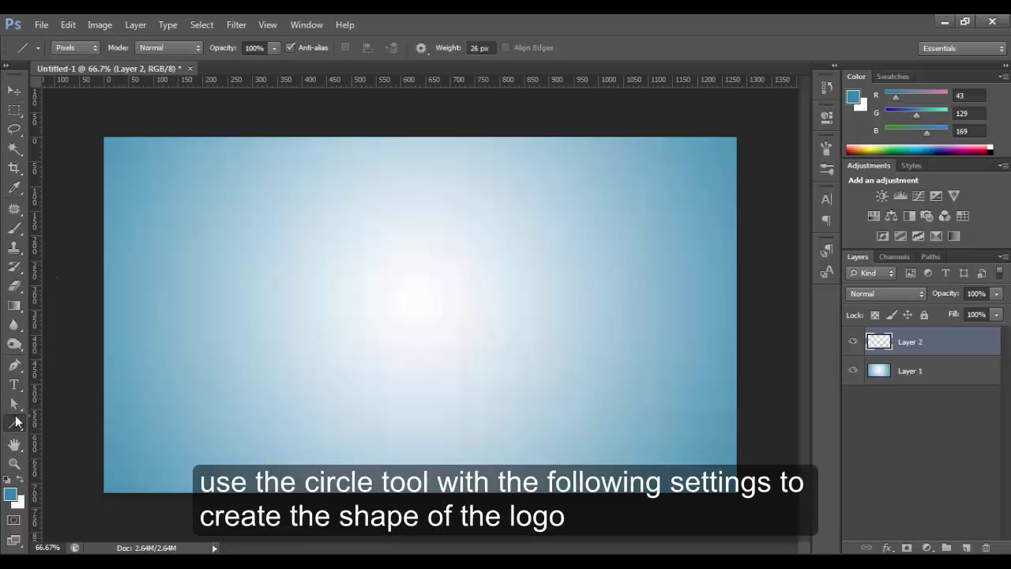
pyautogui.rightClick(14, 424)
pyautogui.click(82, 449)
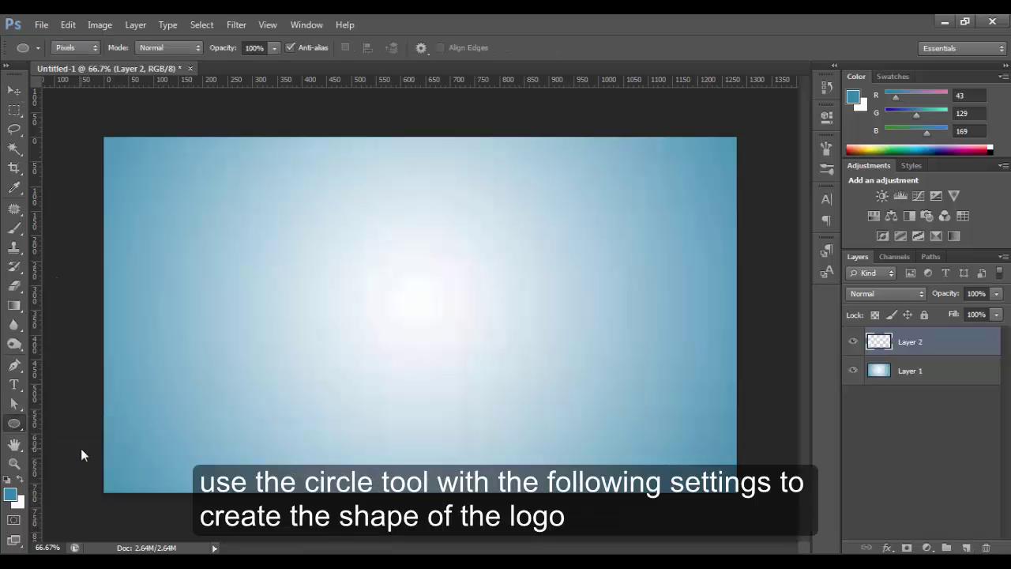
pyautogui.click(79, 48)
pyautogui.click(76, 75)
pyautogui.click(71, 62)
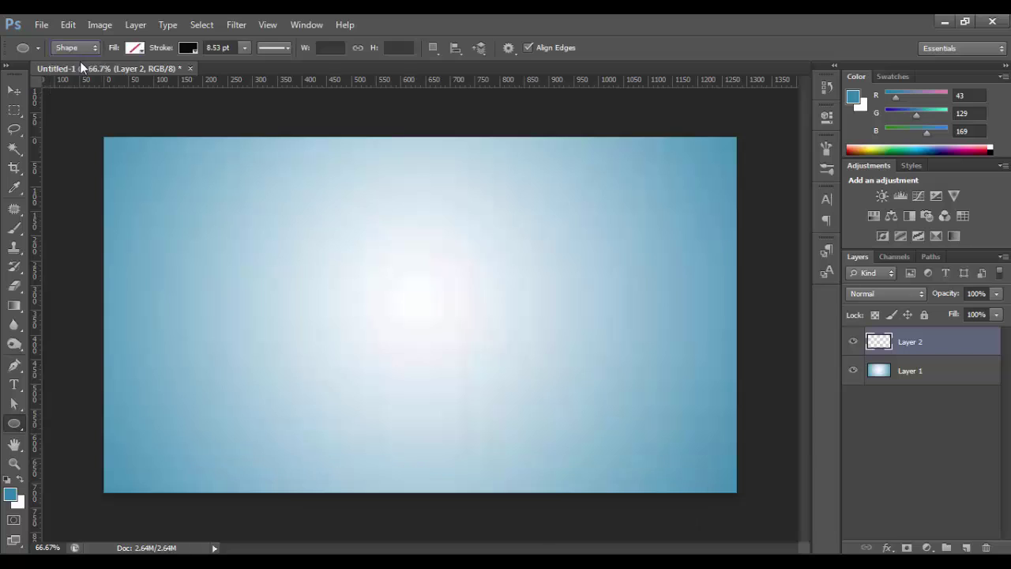
# - Draw an unfilled circle with a black 4 pt stroke near the canvas centre
pyautogui.click(134, 48)
pyautogui.click(188, 48)
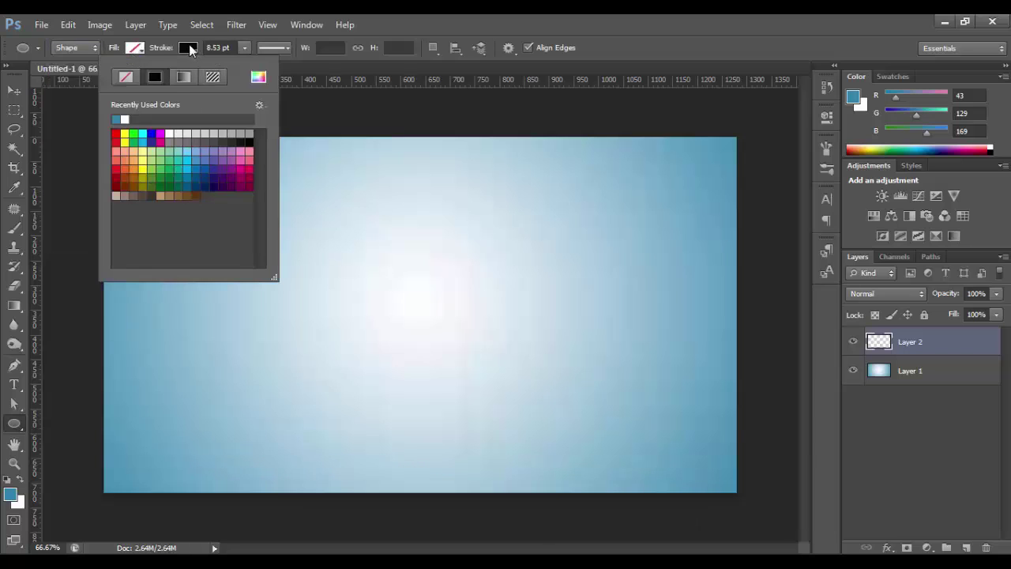
pyautogui.click(187, 51)
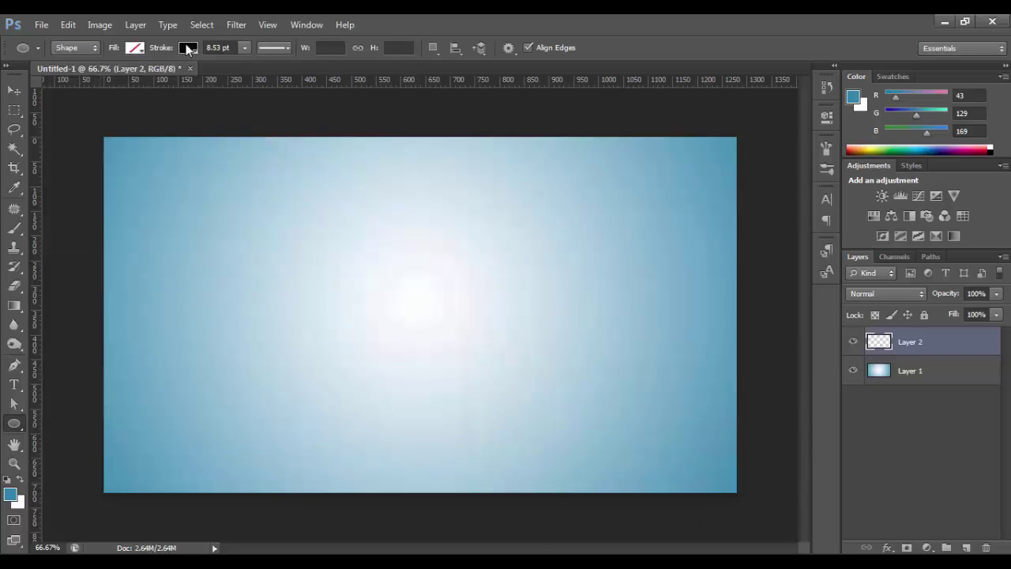
pyautogui.click(244, 48)
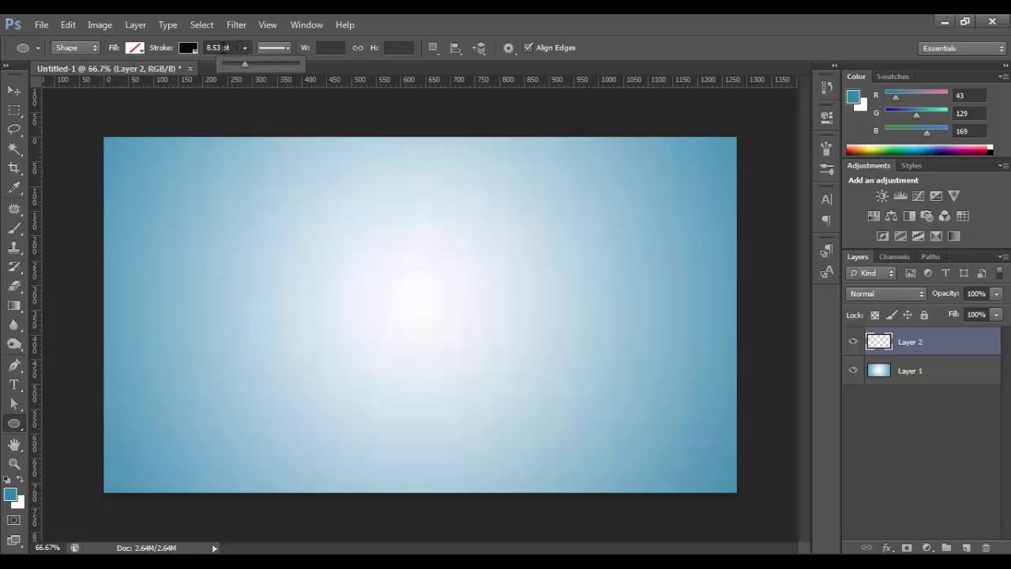
pyautogui.write('4')
pyautogui.moveTo(343, 230); pyautogui.dragTo(518, 396)
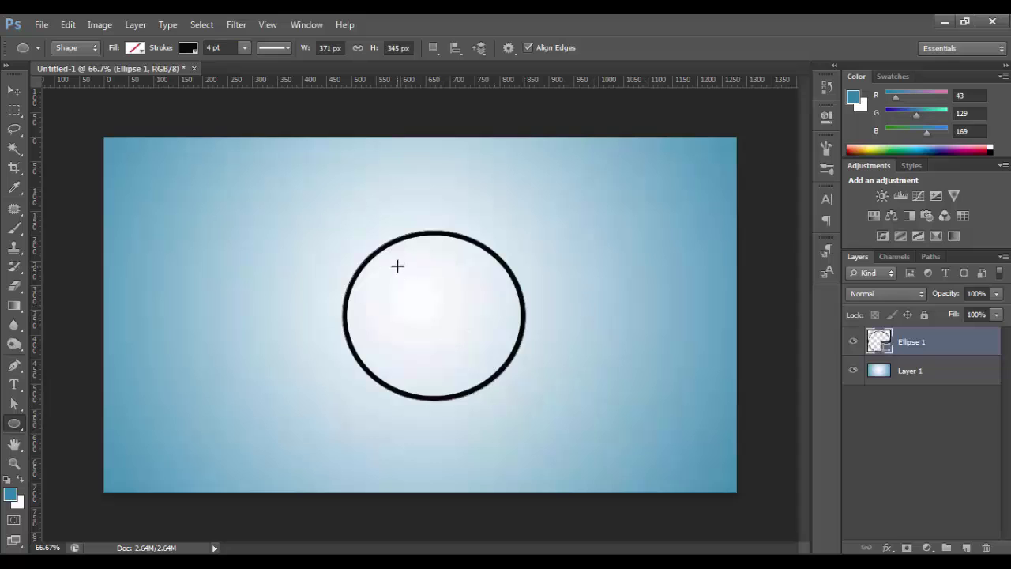
# - Draw a smaller 3 pt-stroke circle inside the first one
pyautogui.click(244, 48)
pyautogui.write('3')
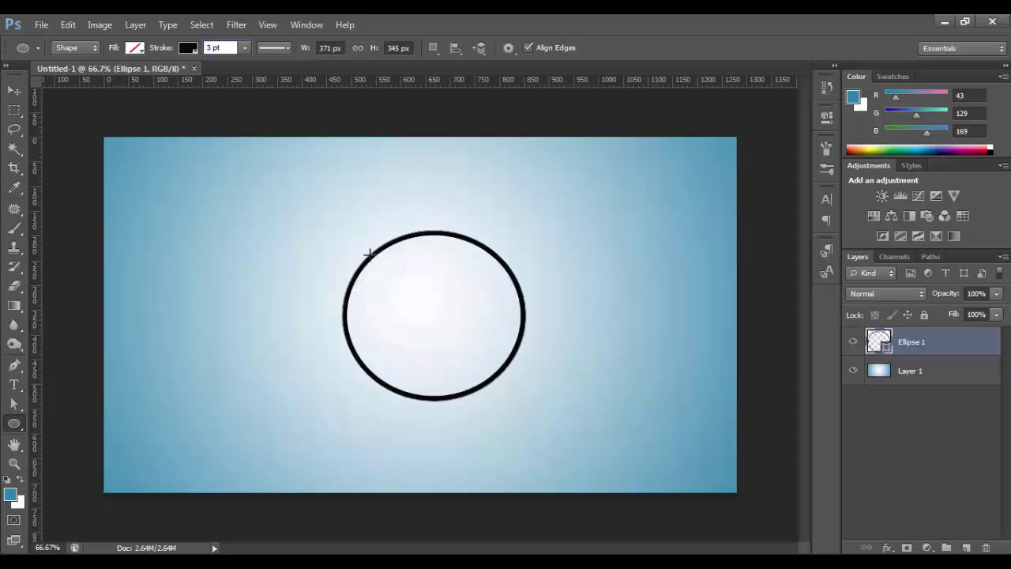
pyautogui.moveTo(369, 253); pyautogui.dragTo(527, 398)
# - Centre the inner ring and scale it up to nearly meet the outer ring
pyautogui.press('v')
pyautogui.moveTo(417, 294); pyautogui.dragTo(401, 282)
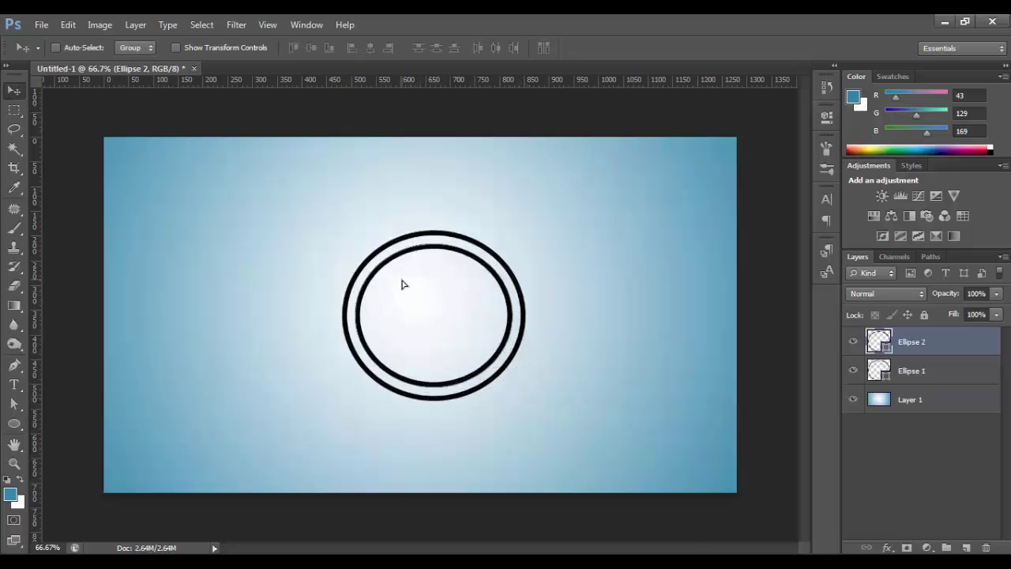
pyautogui.hotkey('ctrl', 't')
pyautogui.moveTo(514, 389); pyautogui.dragTo(518, 393)
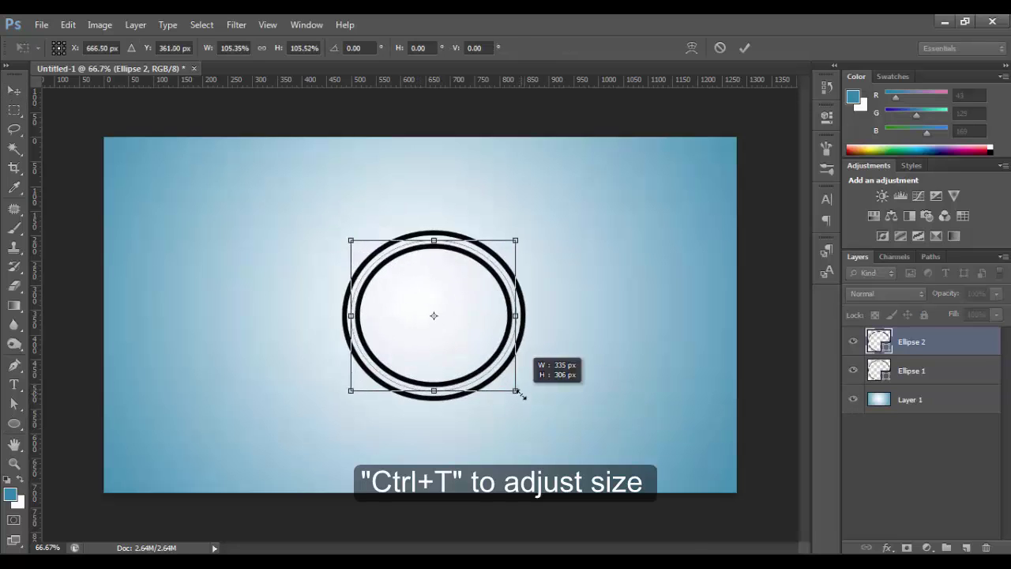
pyautogui.press('Return')
# - Move both ellipse layers up-left together and rasterize them
pyautogui.keyDown('shift'); pyautogui.click(938, 370); pyautogui.keyUp('shift')
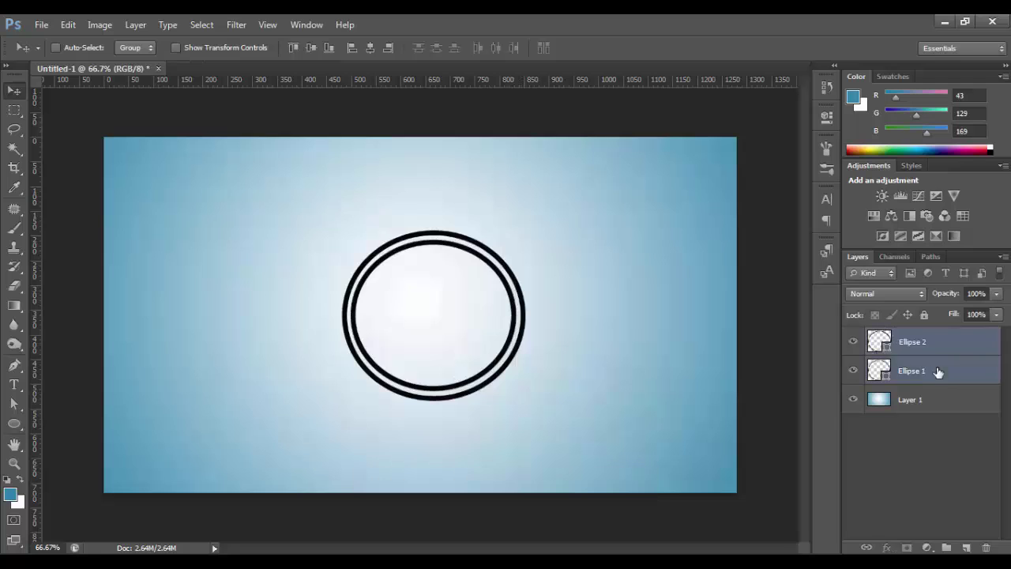
pyautogui.moveTo(424, 260); pyautogui.dragTo(405, 243)
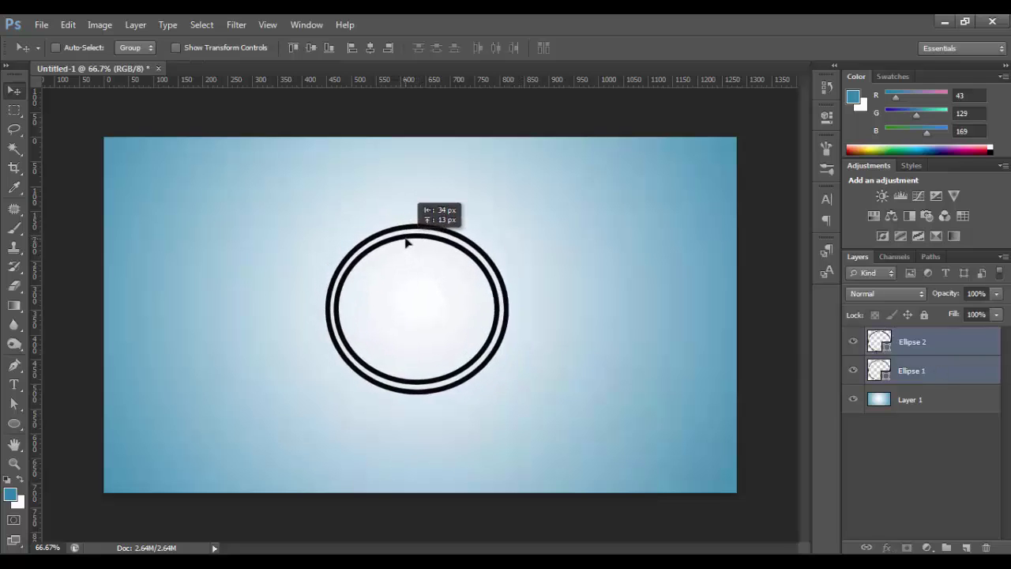
pyautogui.rightClick(929, 373)
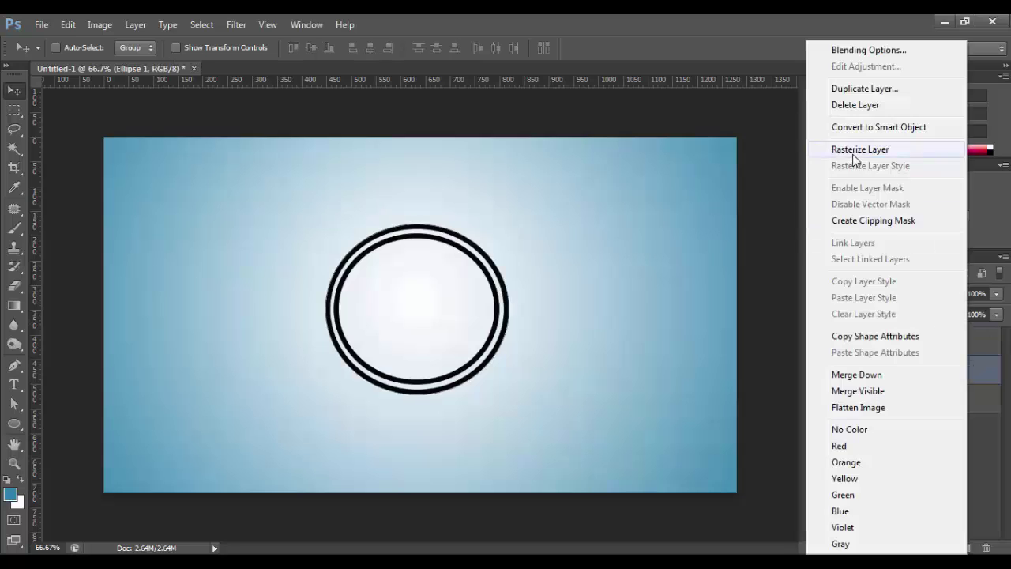
pyautogui.click(852, 149)
pyautogui.click(15, 425)
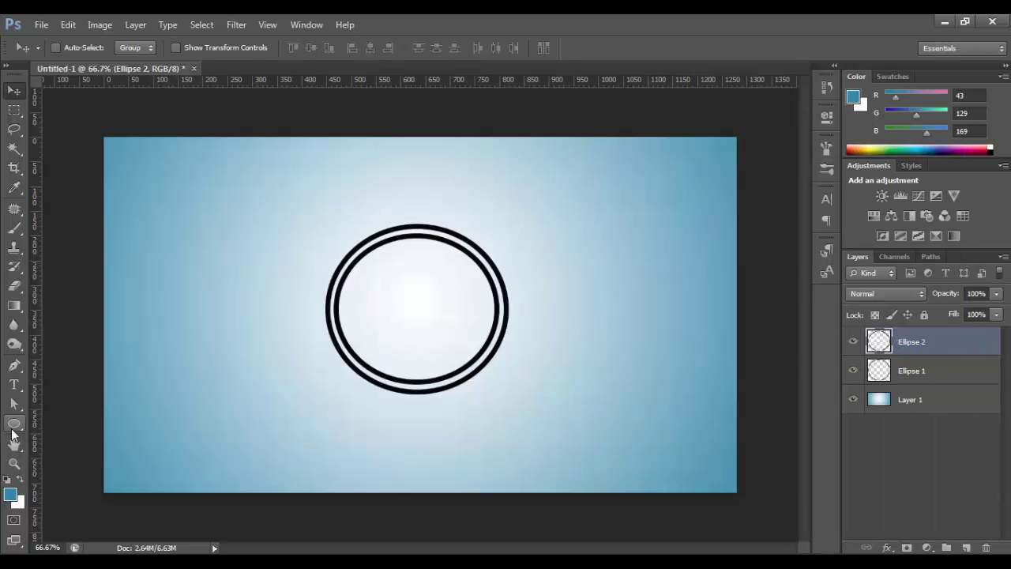
# - Select the Line tool in Pixels mode and reduce its weight from 26 px
pyautogui.click(75, 476)
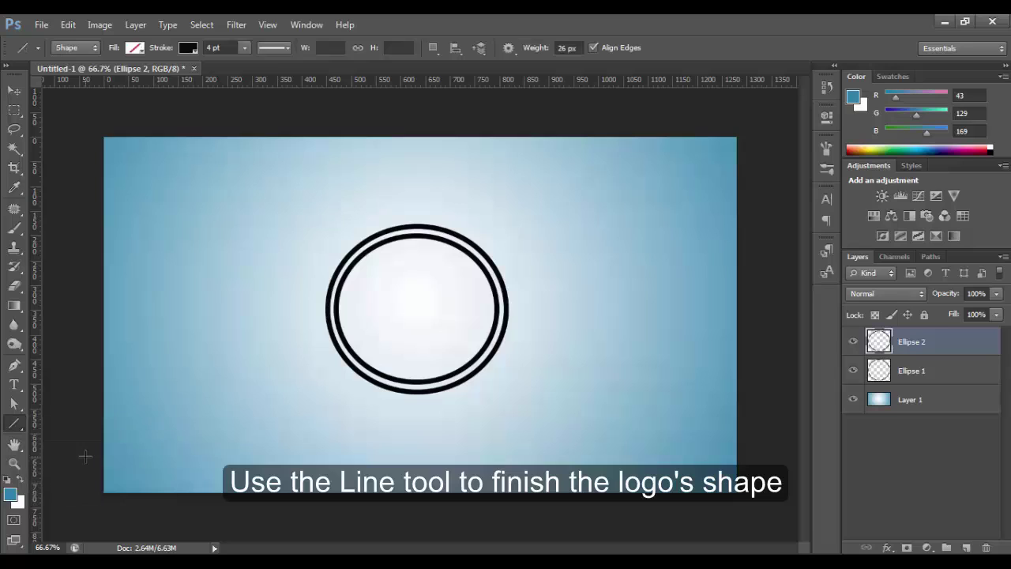
pyautogui.click(77, 49)
pyautogui.click(83, 87)
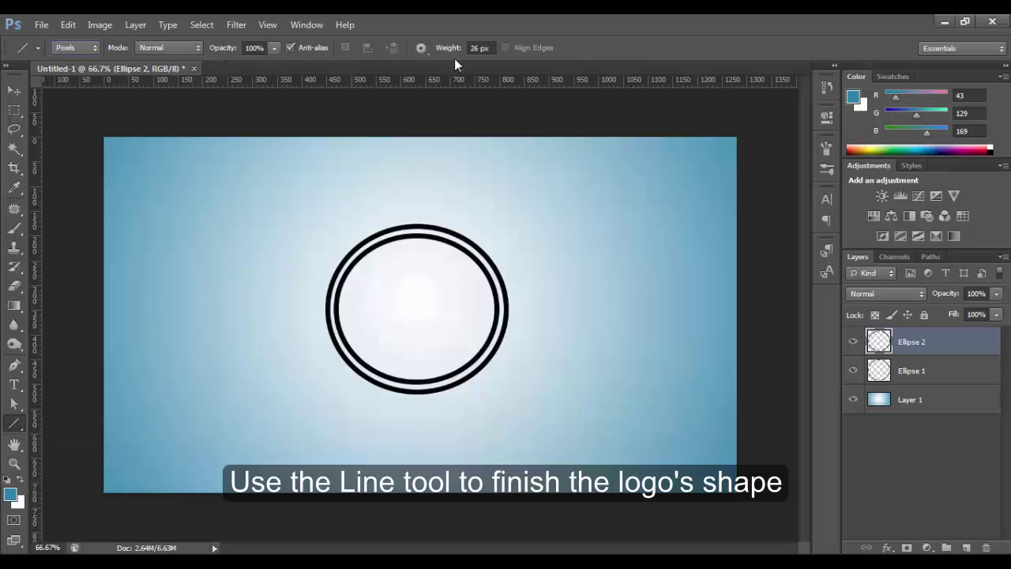
pyautogui.moveTo(449, 49); pyautogui.dragTo(435, 53)
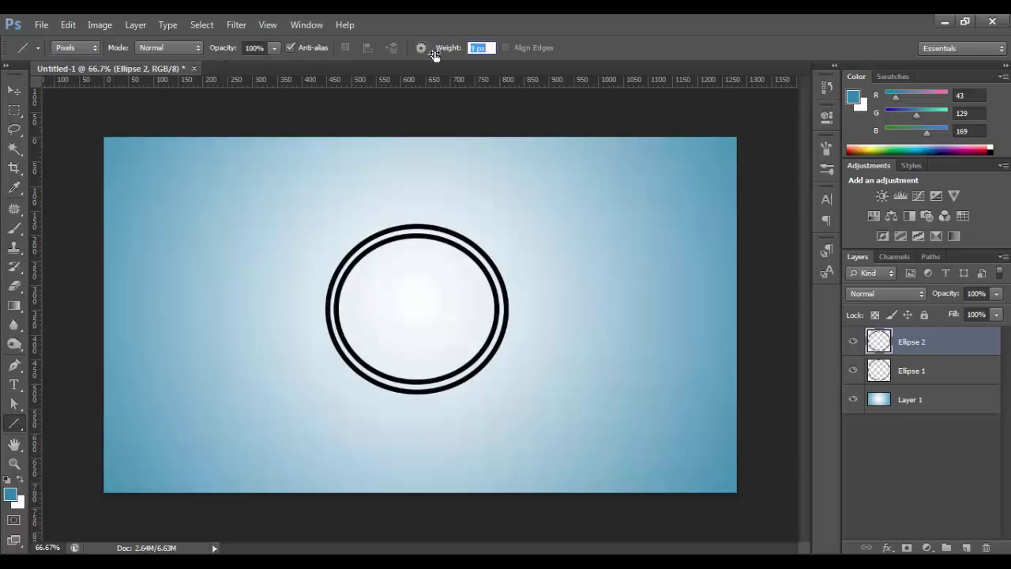
pyautogui.click(471, 49)
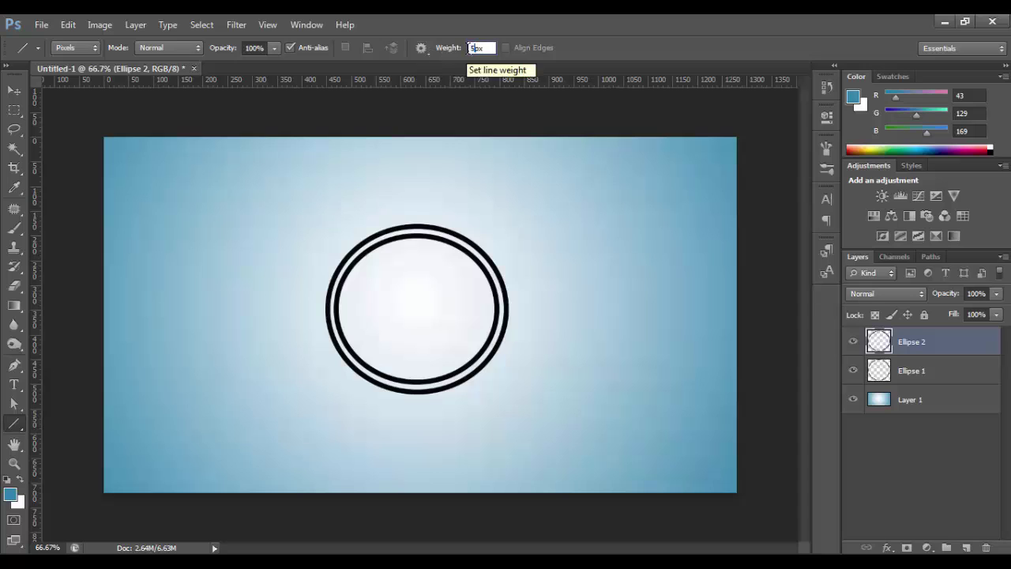
pyautogui.write('4')
pyautogui.press('Return')
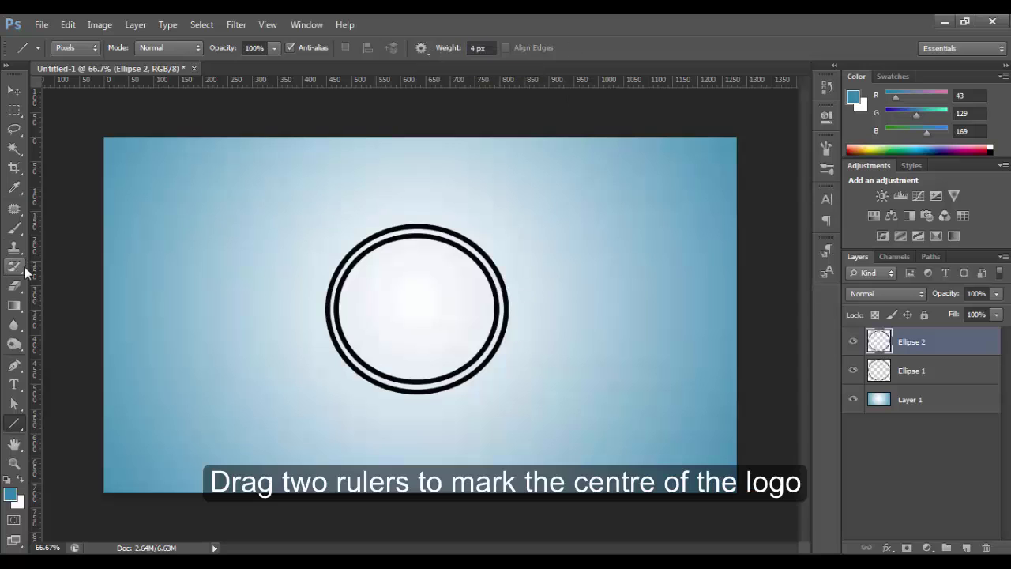
# - Place vertical and horizontal guides crossing the ring centre, plus a lower horizontal guide
pyautogui.moveTo(208, 308); pyautogui.dragTo(418, 323)
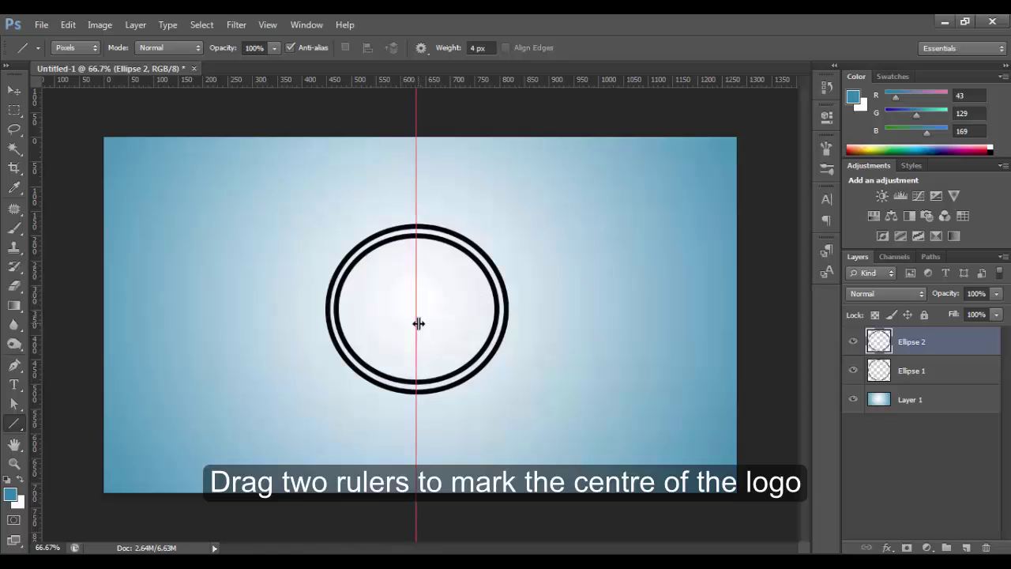
pyautogui.moveTo(339, 79); pyautogui.dragTo(350, 314)
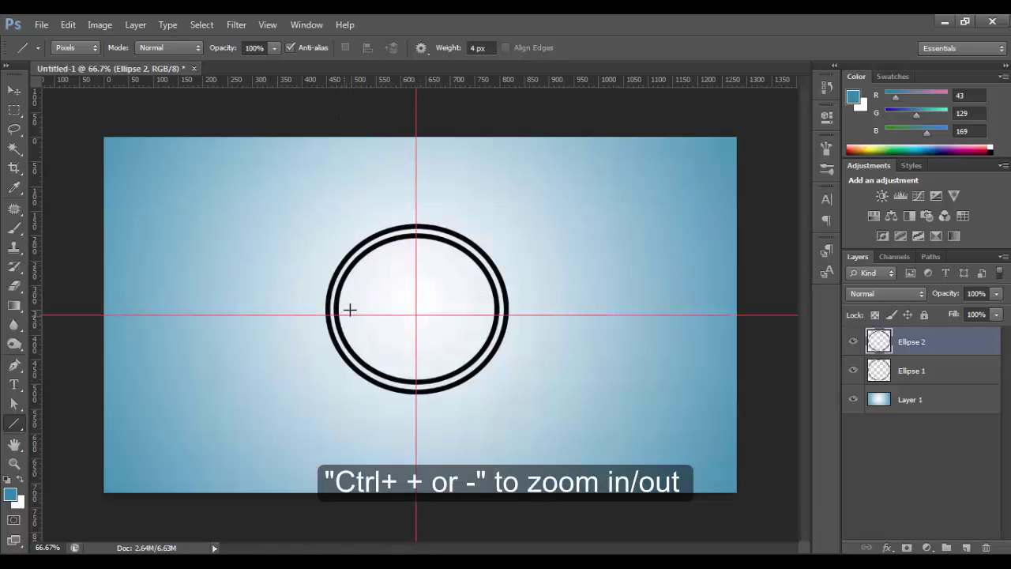
pyautogui.hotkey('ctrl', '+')
pyautogui.hotkey('ctrl', '+')
pyautogui.hotkey('ctrl', '-')
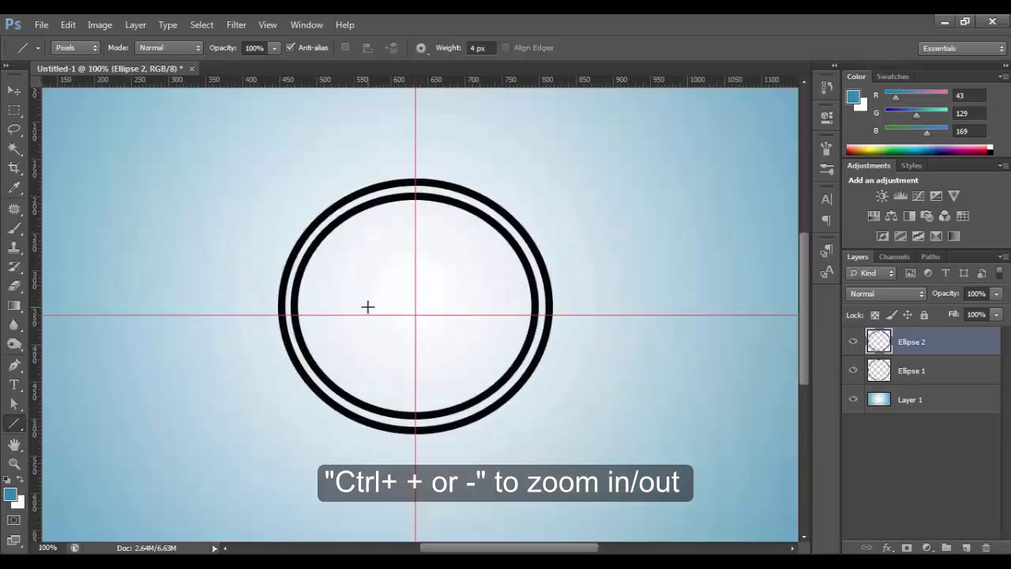
pyautogui.press('v')
pyautogui.moveTo(322, 314)
pyautogui.mouseDown()
pyautogui.moveTo(327, 260)
pyautogui.moveTo(331, 315)
pyautogui.mouseUp()
pyautogui.click(13, 422)
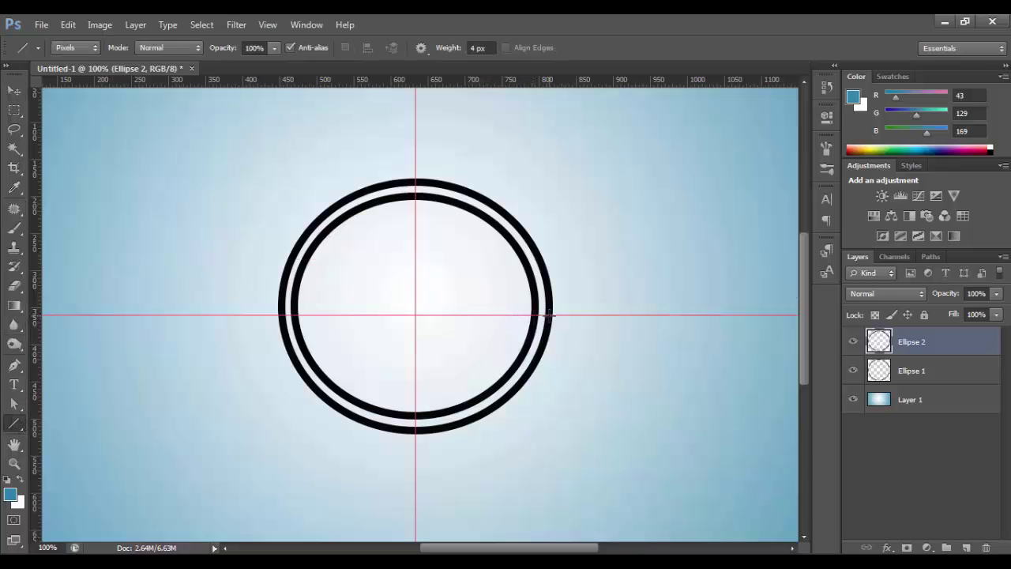
pyautogui.moveTo(423, 83); pyautogui.dragTo(440, 377)
pyautogui.write('7')
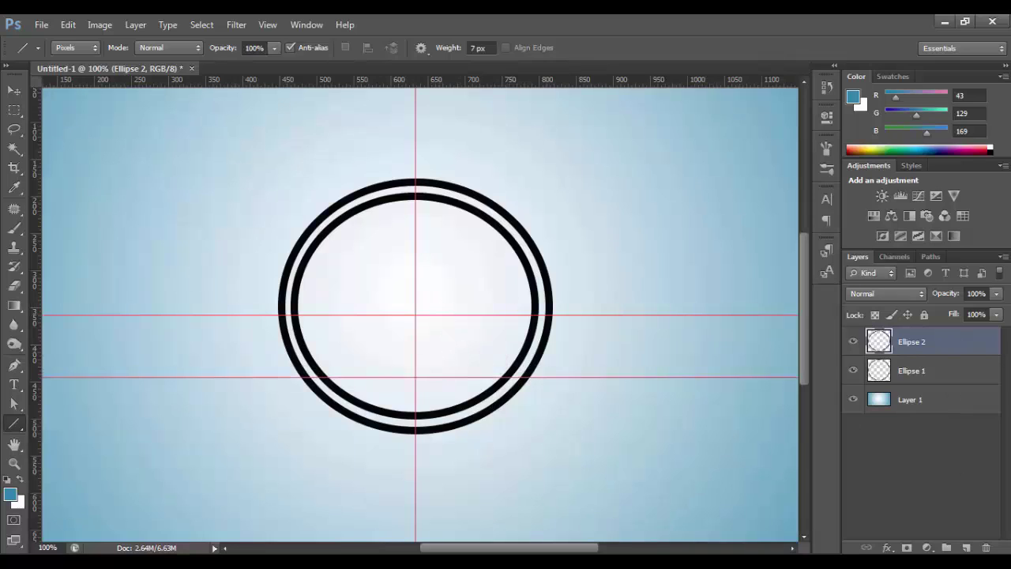
# - Draw two crossing blue diagonal lines between the guides, each on its own new layer
pyautogui.click(966, 547)
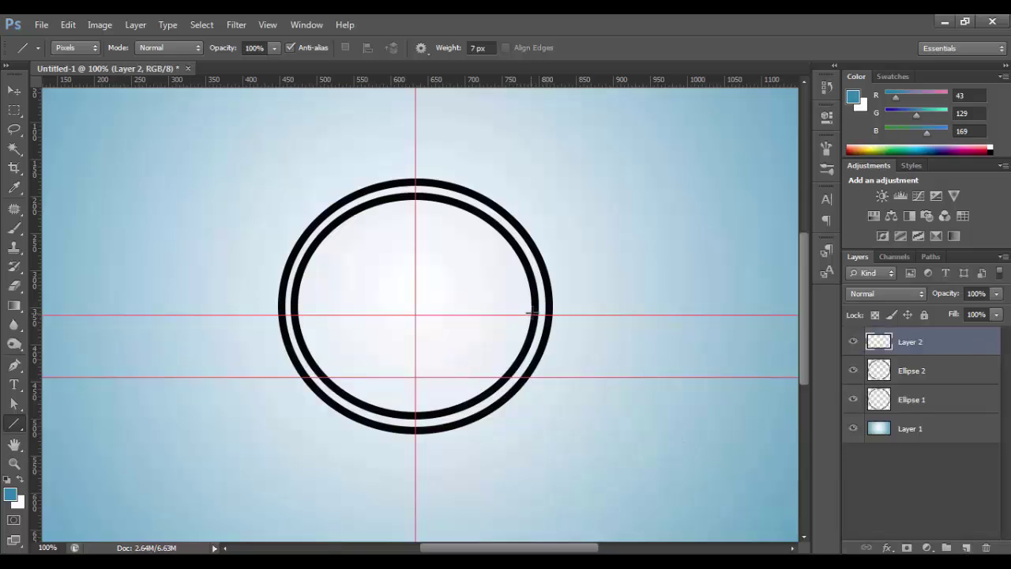
pyautogui.moveTo(549, 314); pyautogui.dragTo(324, 376)
pyautogui.click(966, 548)
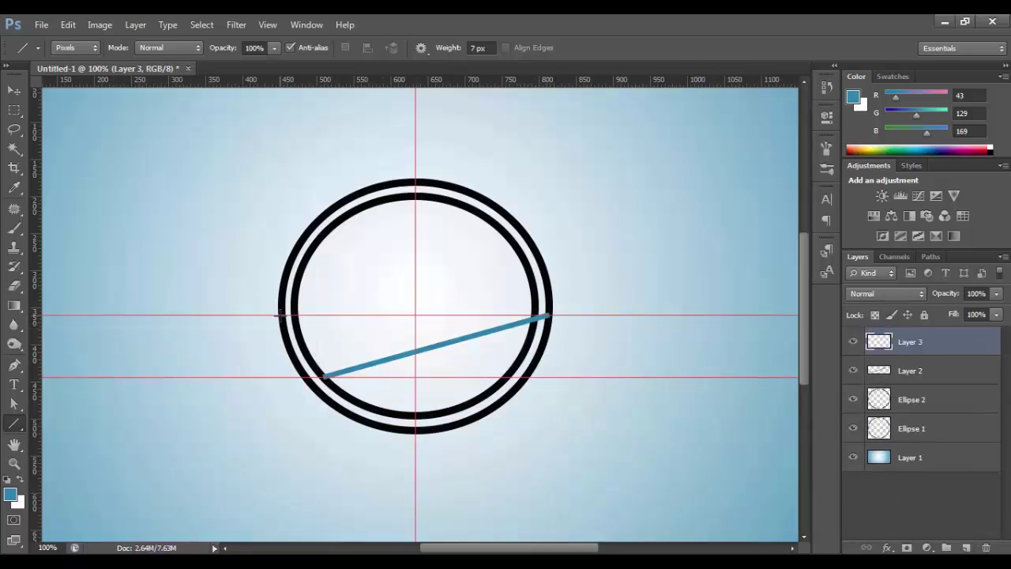
pyautogui.moveTo(281, 314); pyautogui.dragTo(506, 377)
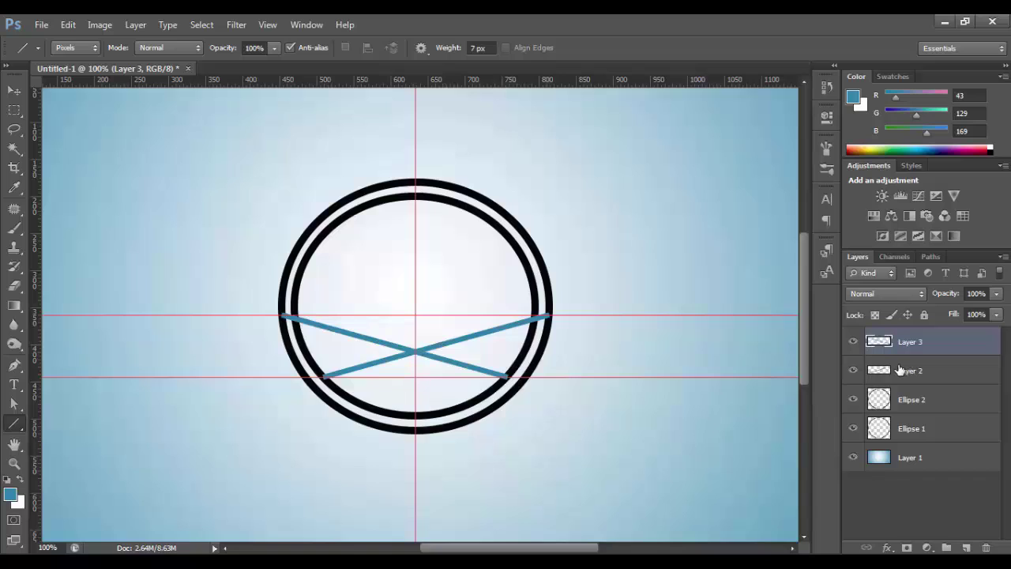
pyautogui.click(14, 91)
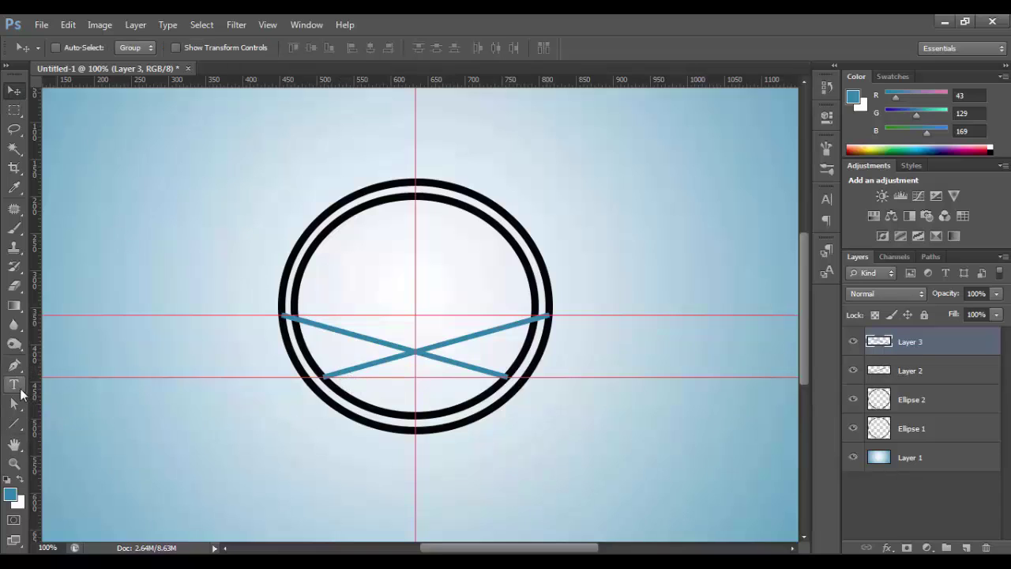
# - Group the ring and line layers into a group named 'Sahpe' and hide the guides
pyautogui.keyDown('shift'); pyautogui.click(961, 429); pyautogui.keyUp('shift')
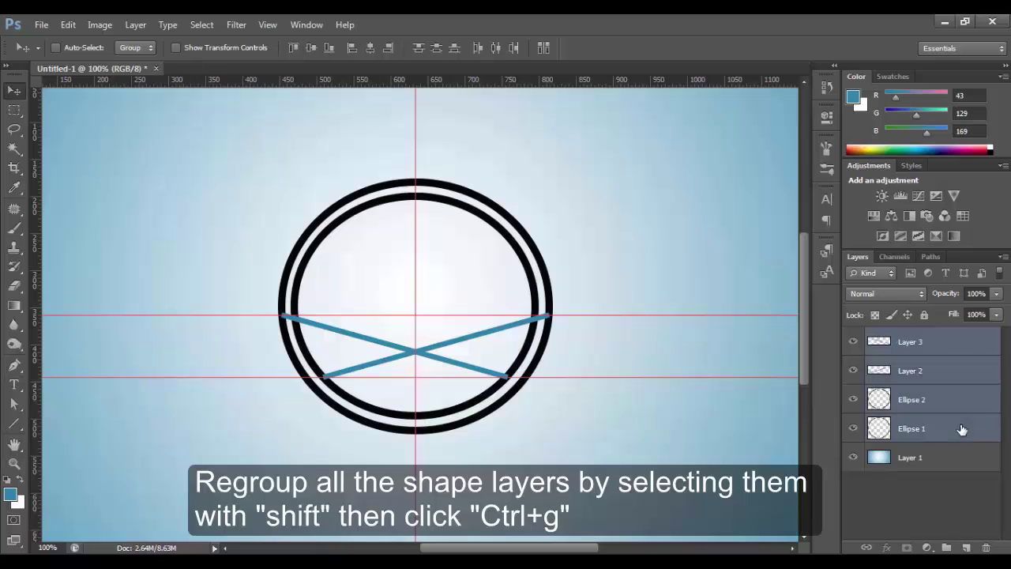
pyautogui.hotkey('ctrl', 'g')
pyautogui.doubleClick(920, 338)
pyautogui.write('s')
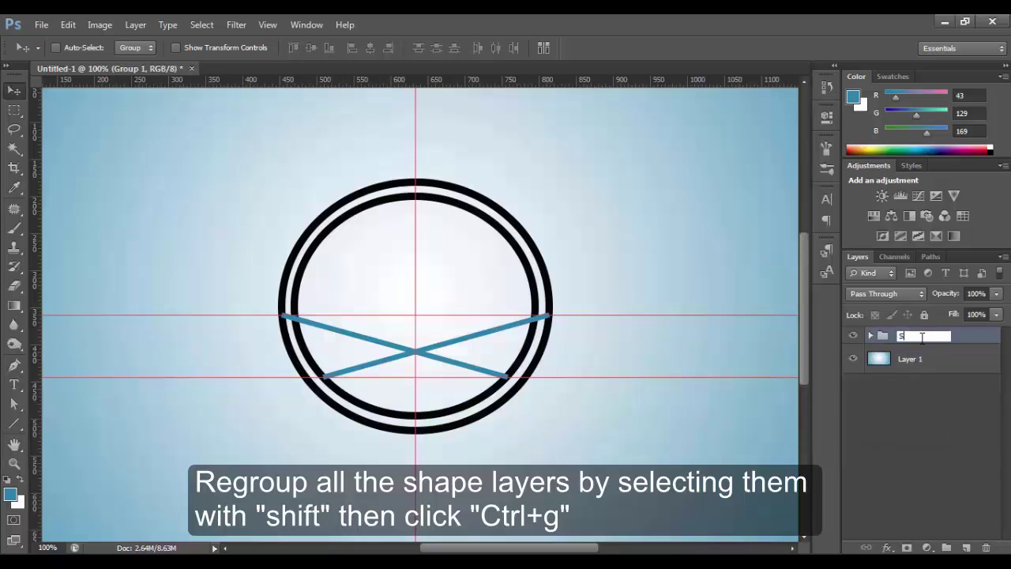
pyautogui.press('Return')
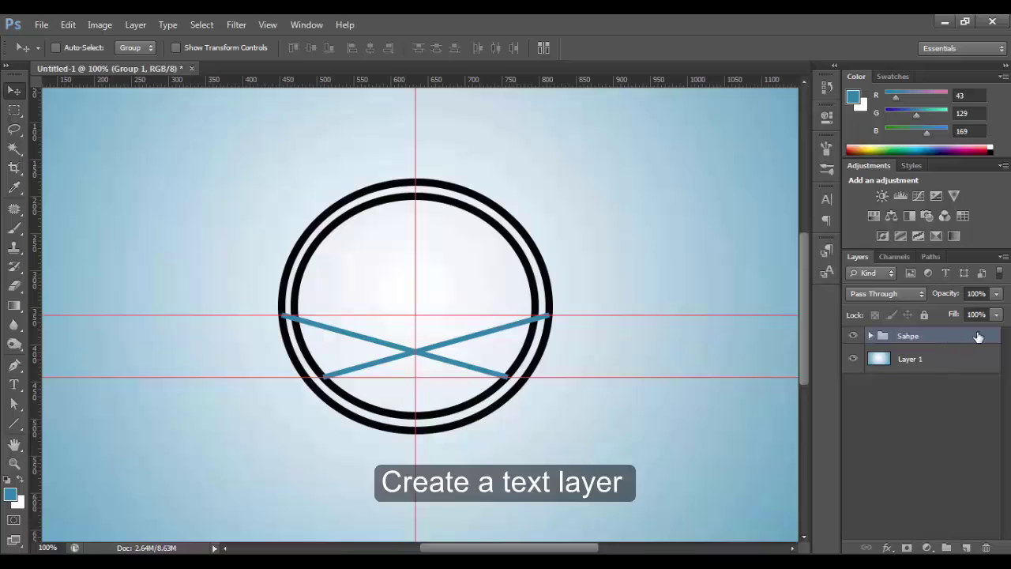
pyautogui.click(13, 384)
pyautogui.hotkey('ctrl', ';')
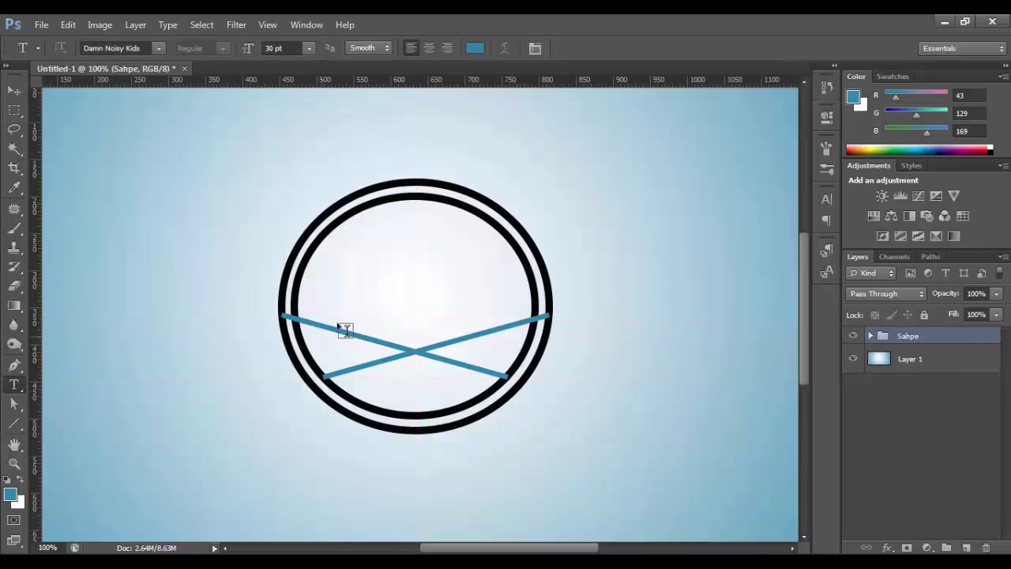
# - Type 'PS' in a text box inside the ring using black Damn Noisy Kids font
pyautogui.moveTo(331, 248)
pyautogui.mouseDown()
pyautogui.moveTo(487, 333)
pyautogui.moveTo(499, 321)
pyautogui.mouseUp()
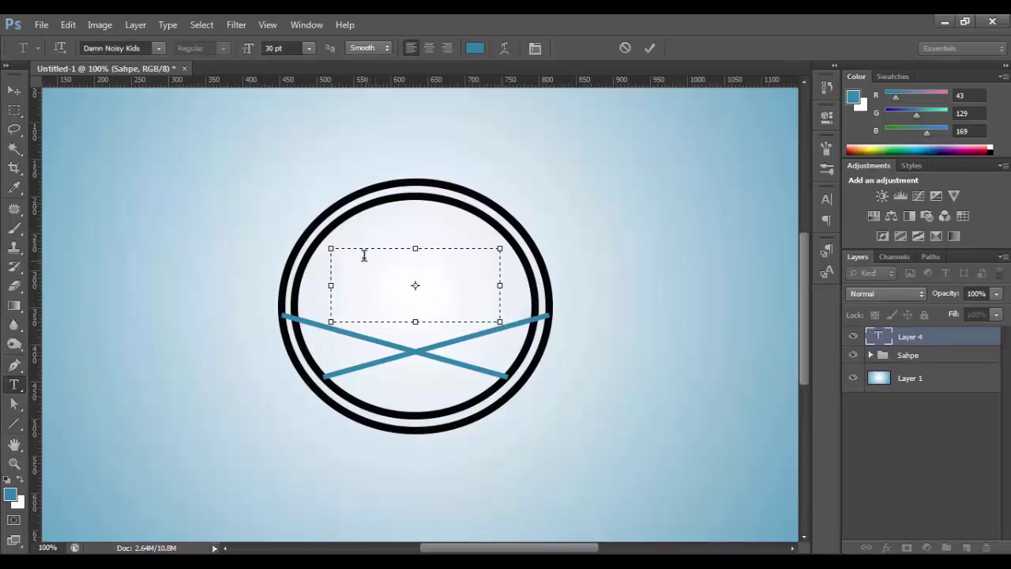
pyautogui.click(159, 49)
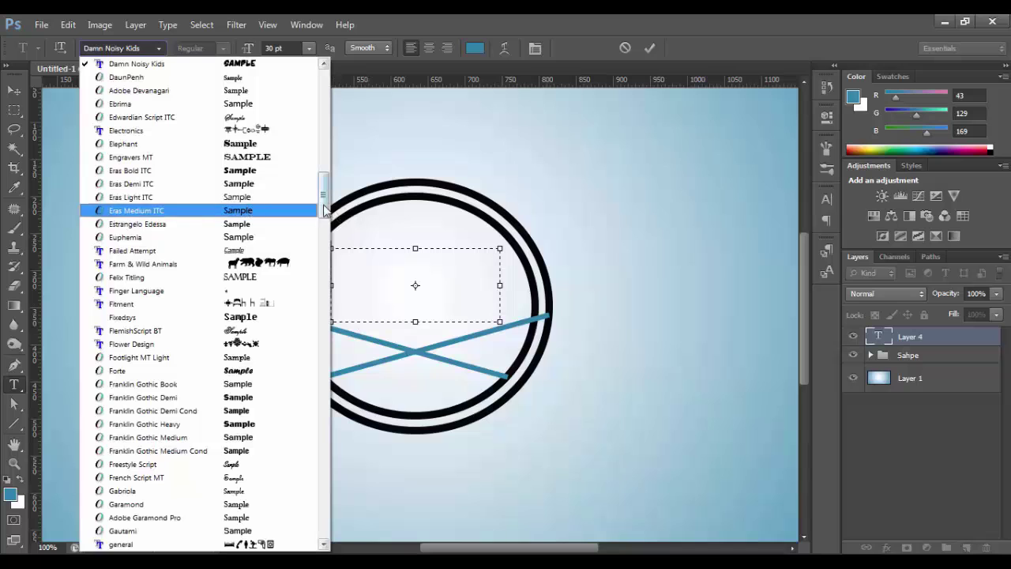
pyautogui.scroll(6, 323, 209)
pyautogui.click(285, 317)
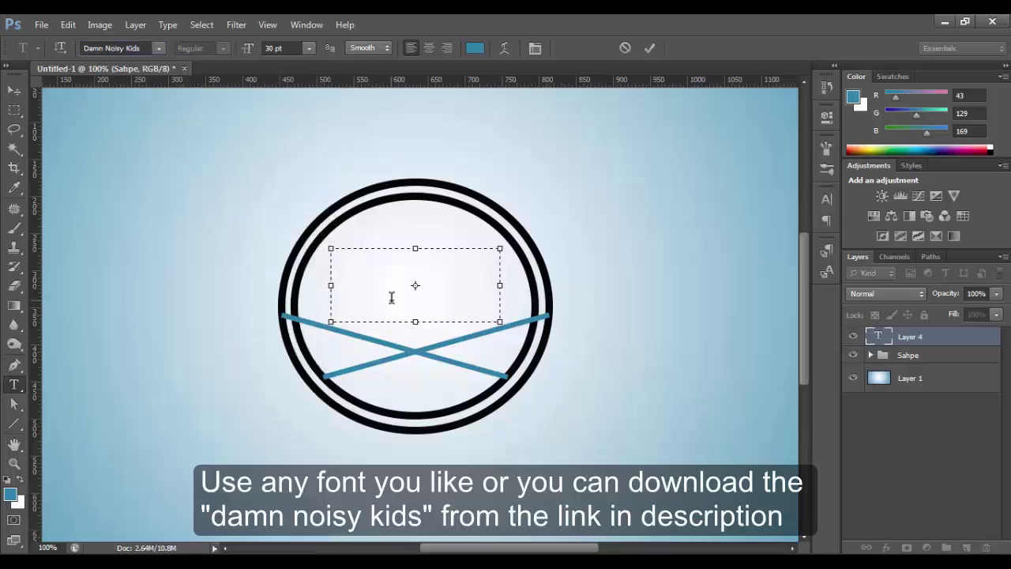
pyautogui.click(475, 48)
pyautogui.click(631, 505)
pyautogui.click(943, 282)
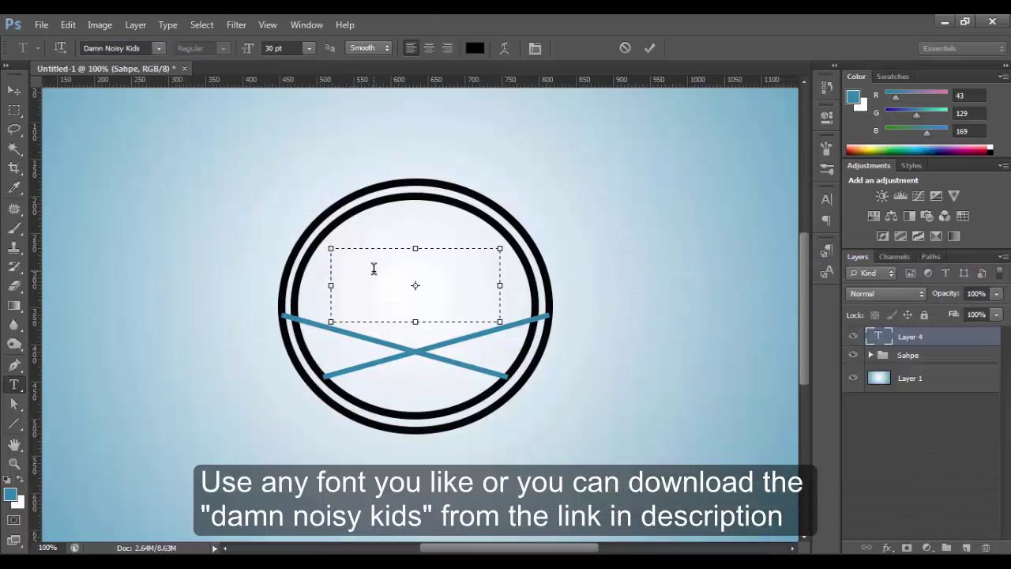
pyautogui.write('PS')
# - Enlarge the PS letters to 50 pt and discard an accidental empty text layer
pyautogui.hotkey('shift', 'Left')
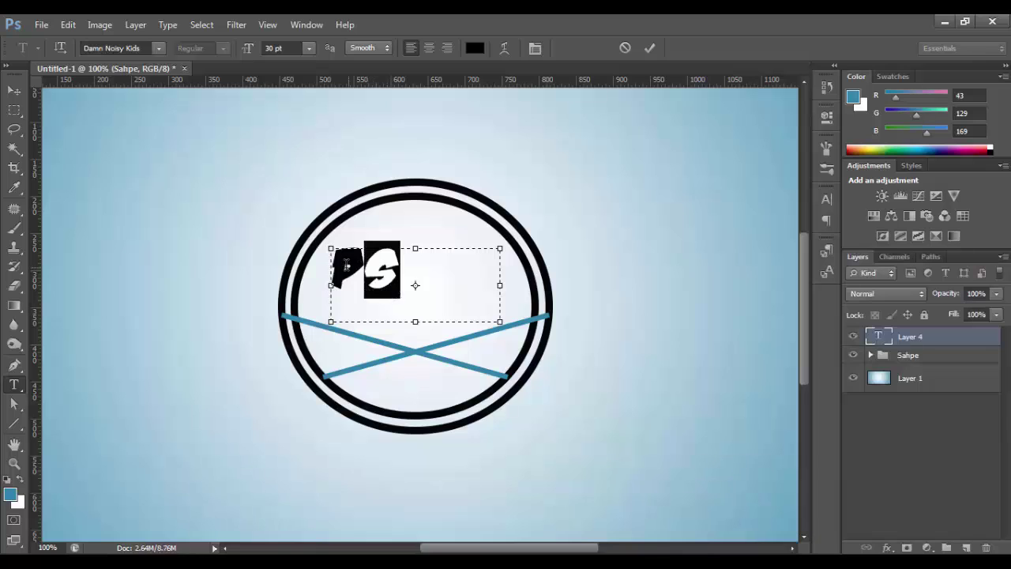
pyautogui.hotkey('shift', 'Left')
pyautogui.moveTo(249, 49); pyautogui.dragTo(266, 49)
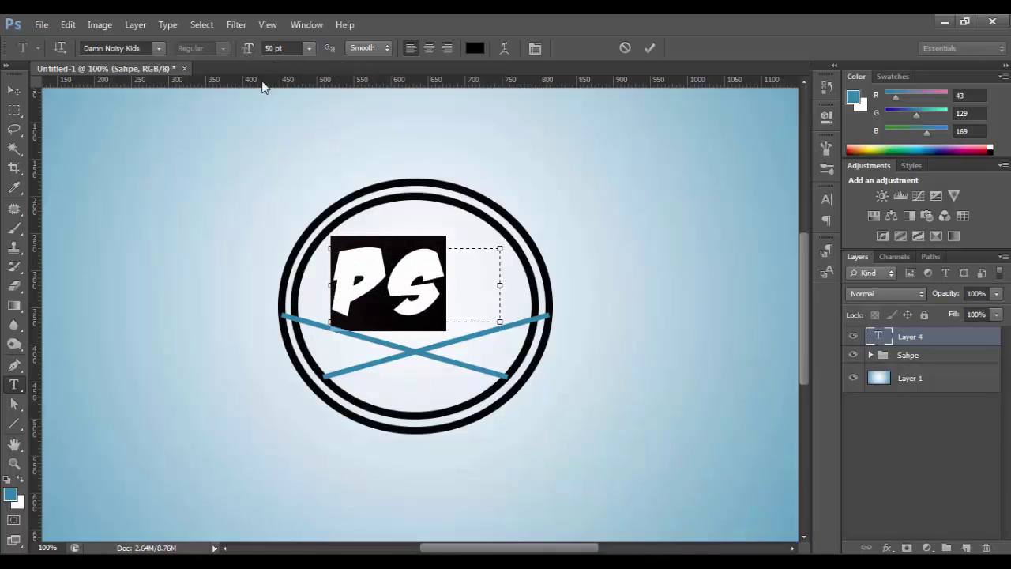
pyautogui.click(649, 49)
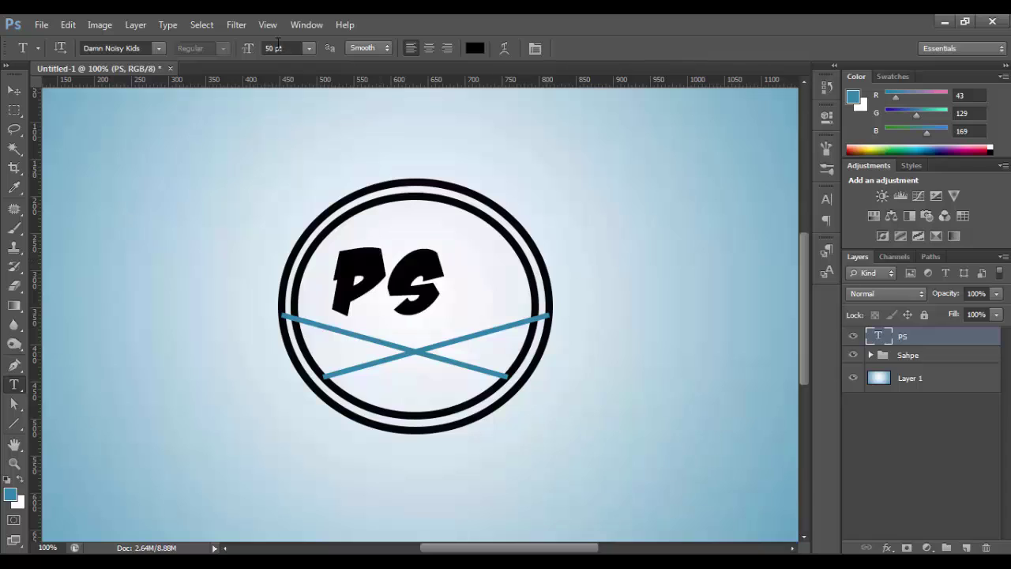
pyautogui.click(268, 48)
pyautogui.click(345, 271)
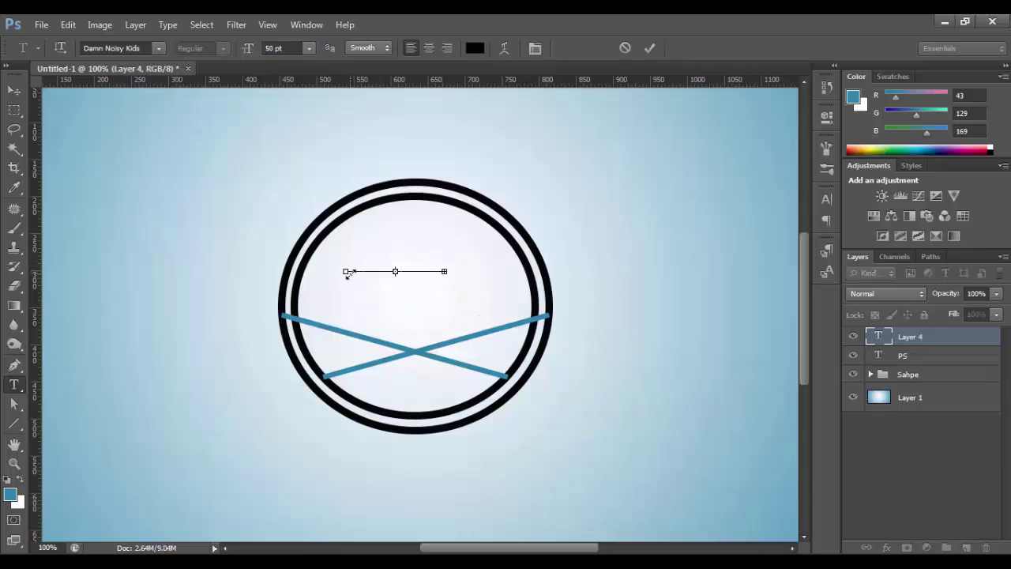
pyautogui.click(625, 48)
# - Set the PS letters to 60 pt and widen the text box to fit them
pyautogui.moveTo(445, 280); pyautogui.dragTo(343, 270)
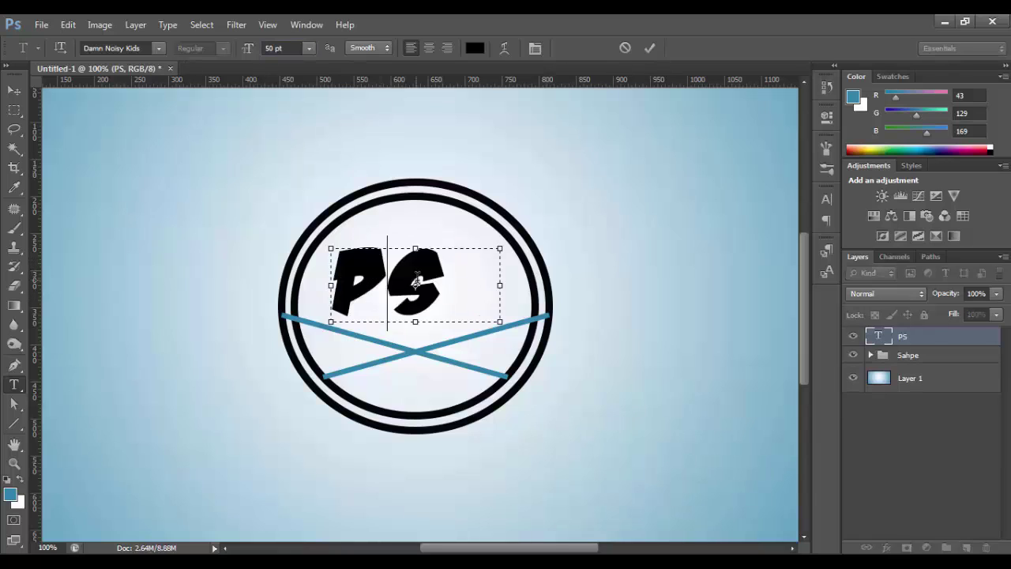
pyautogui.click(308, 48)
pyautogui.click(319, 282)
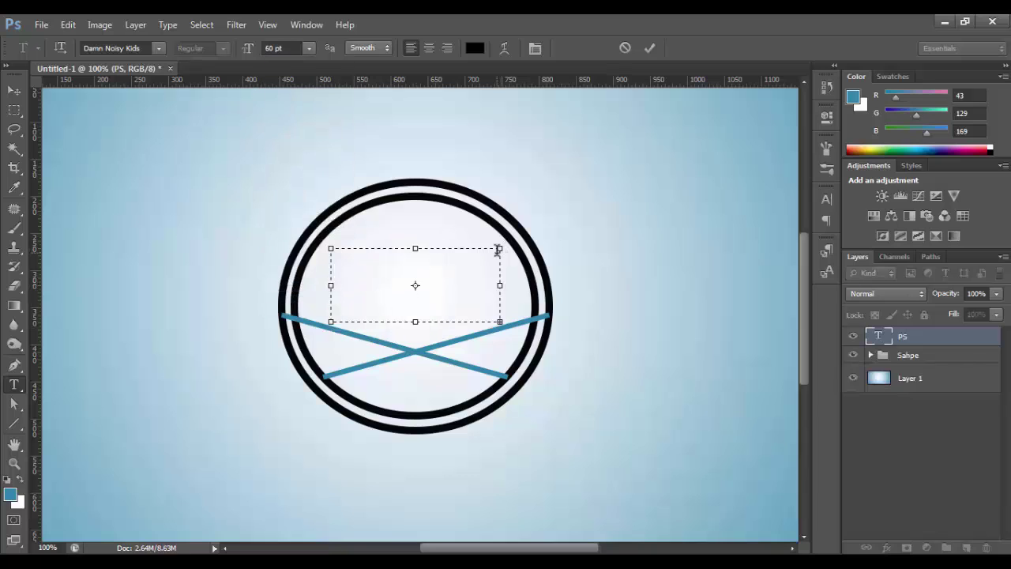
pyautogui.moveTo(506, 327); pyautogui.dragTo(543, 352)
pyautogui.click(649, 48)
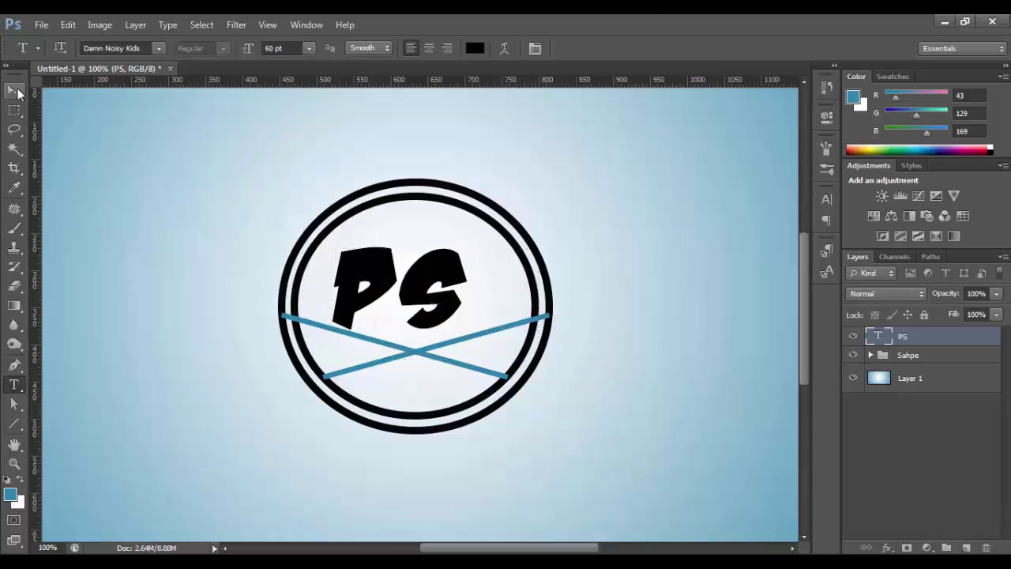
pyautogui.click(14, 91)
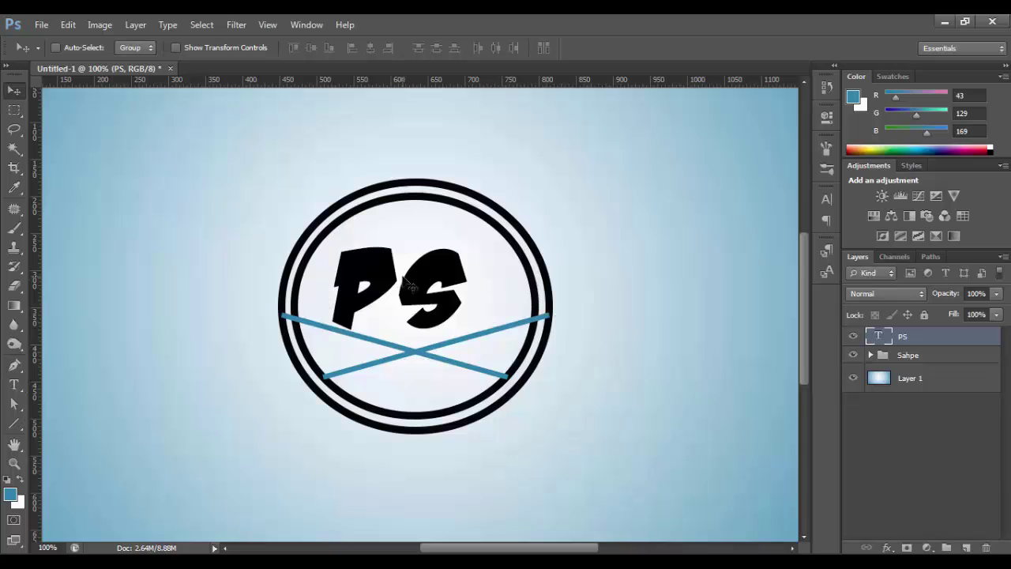
# - Rasterize the PS text and cut the letter S onto its own layer
pyautogui.moveTo(448, 306); pyautogui.dragTo(473, 308)
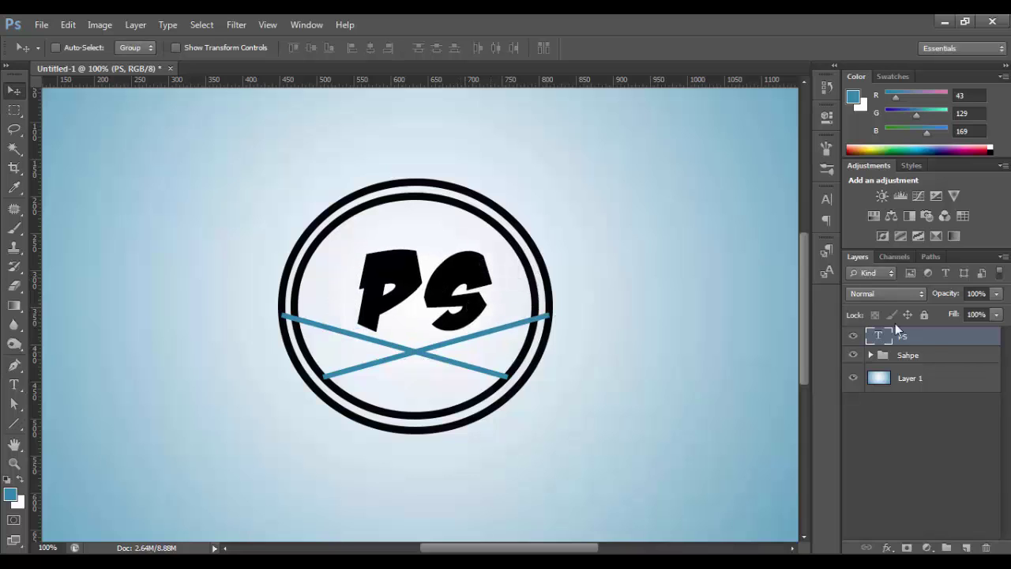
pyautogui.rightClick(895, 336)
pyautogui.click(838, 209)
pyautogui.press('m')
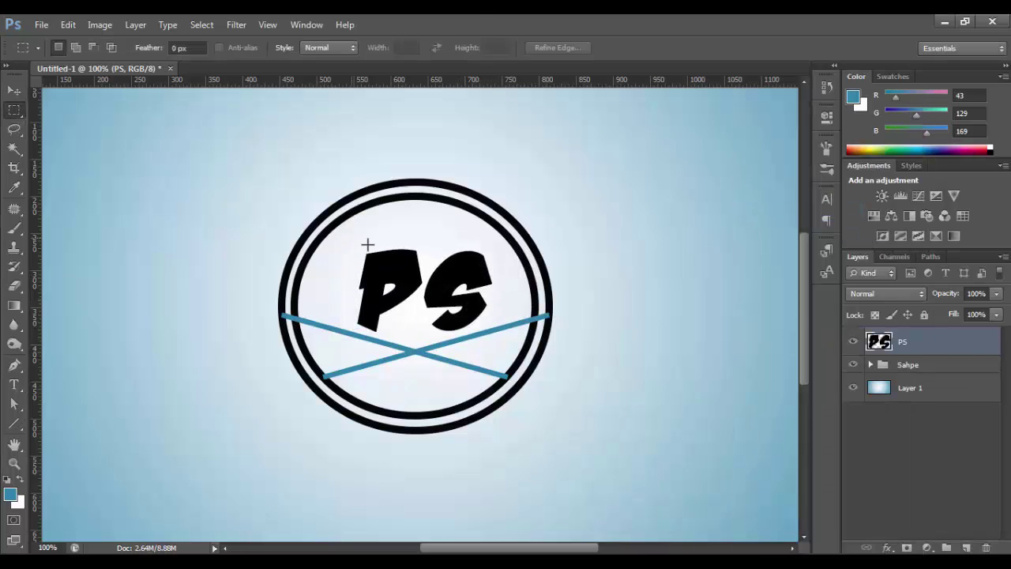
pyautogui.moveTo(423, 245); pyautogui.dragTo(498, 361)
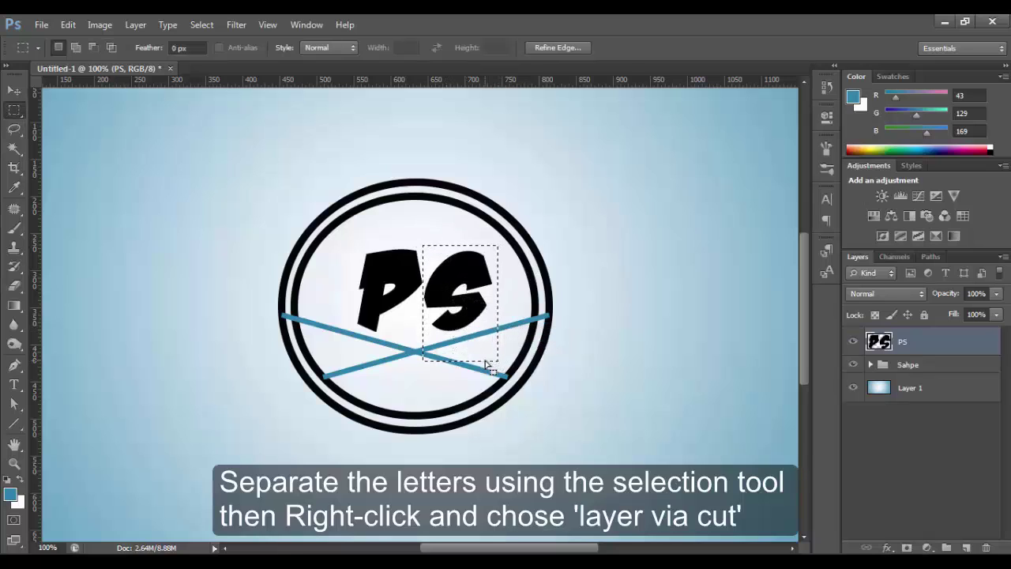
pyautogui.rightClick(467, 326)
pyautogui.click(509, 175)
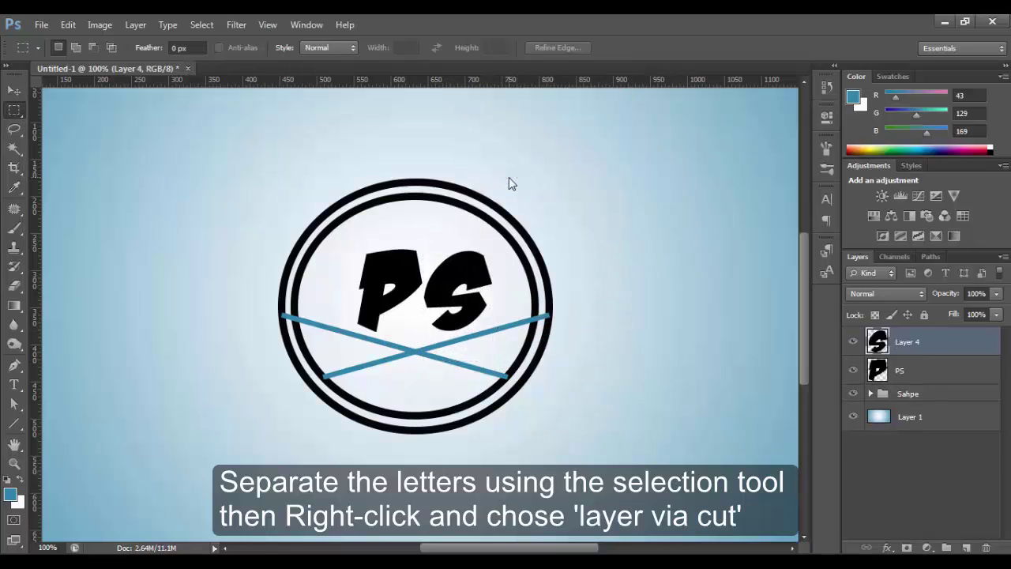
# - Move the P left and the S right, nudging both down onto the blue lines
pyautogui.click(920, 372)
pyautogui.press('v')
pyautogui.moveTo(389, 286); pyautogui.dragTo(369, 286)
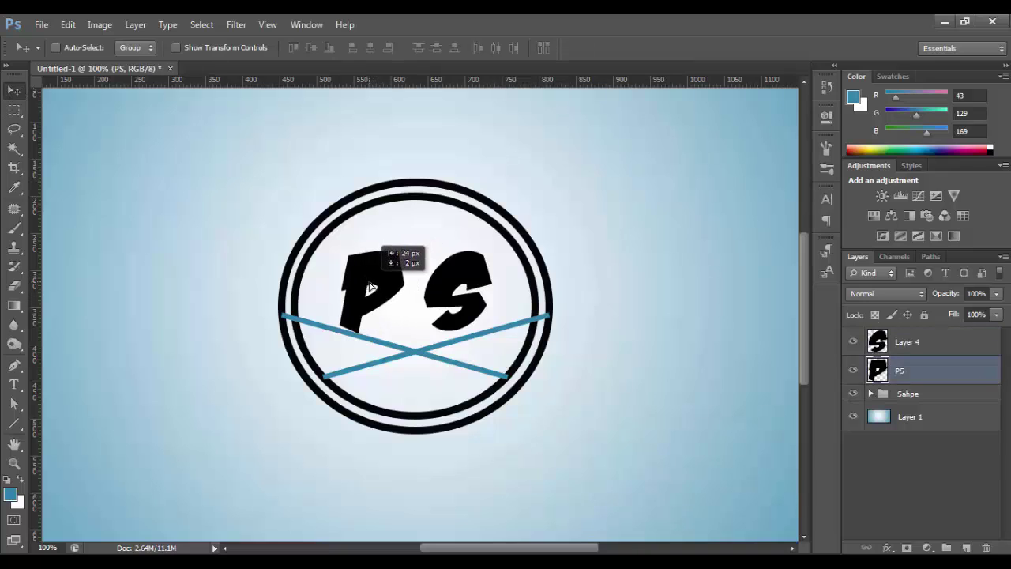
pyautogui.click(916, 348)
pyautogui.moveTo(454, 272); pyautogui.dragTo(465, 277)
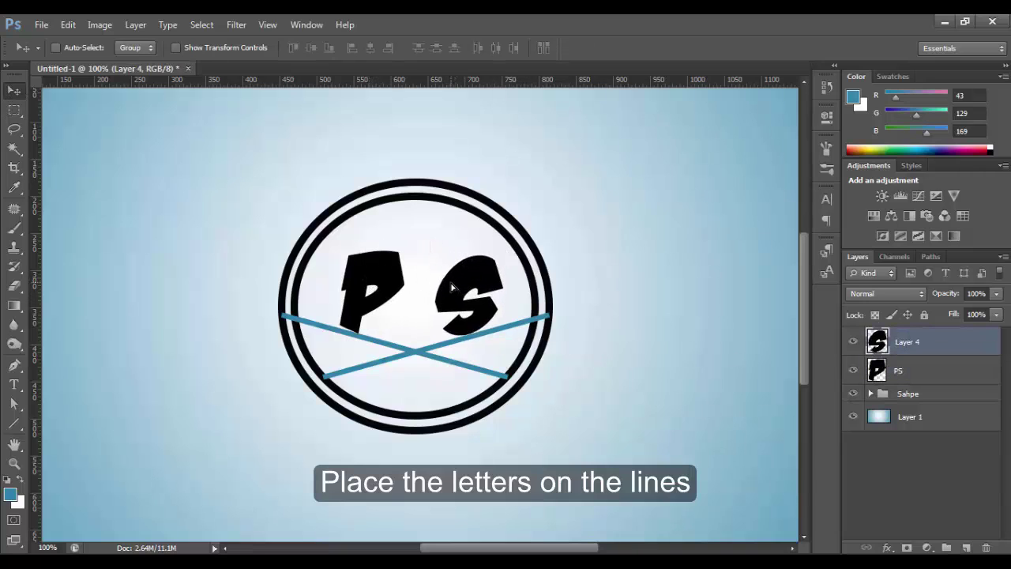
pyautogui.click(936, 382)
pyautogui.press('Down')
pyautogui.press('Down')
pyautogui.press('Down')
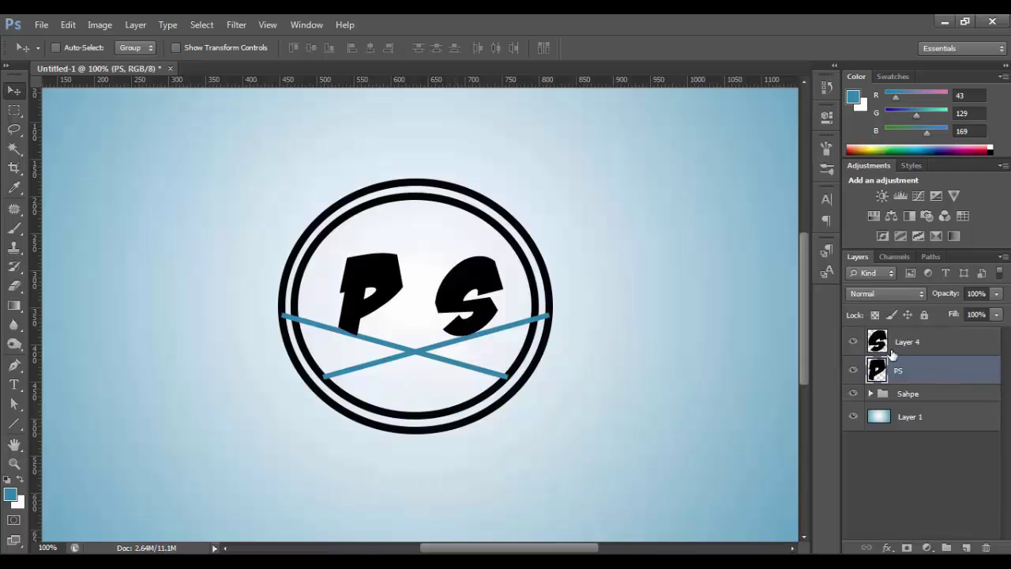
pyautogui.click(891, 350)
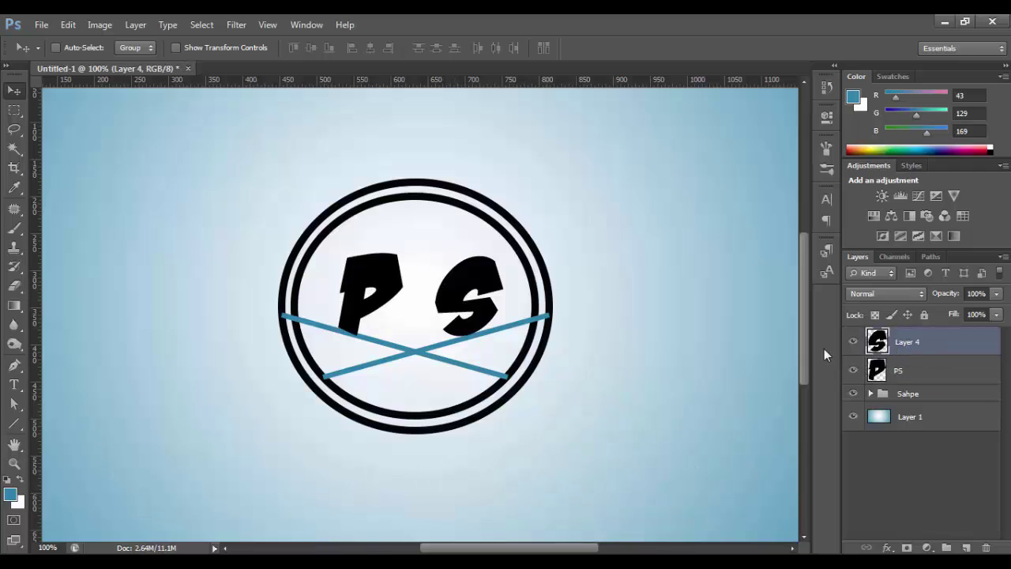
pyautogui.press('Down')
pyautogui.press('Down')
pyautogui.press('Down')
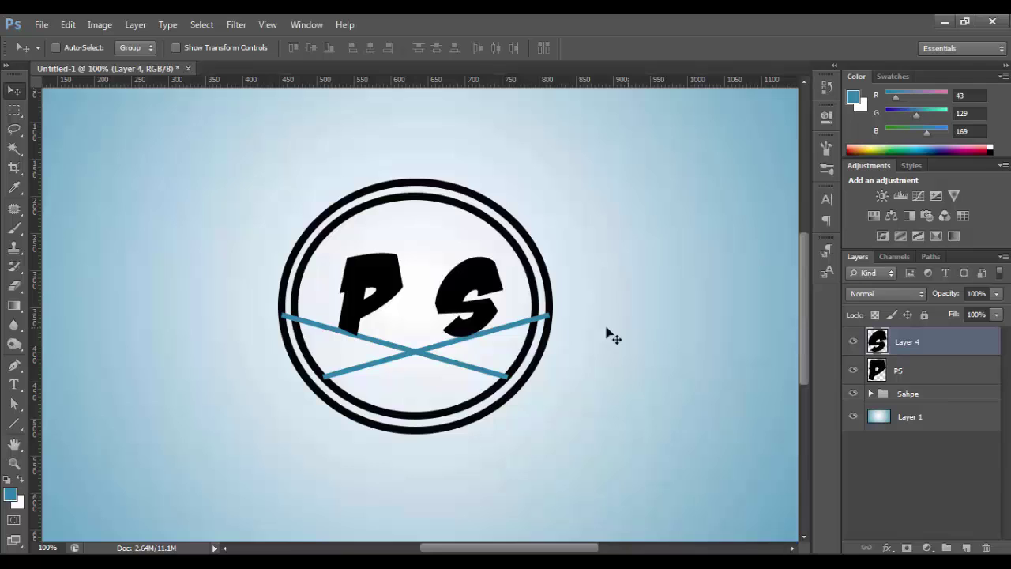
# - Distort the S to make it taller and slightly tilted
pyautogui.hotkey('ctrl', 't')
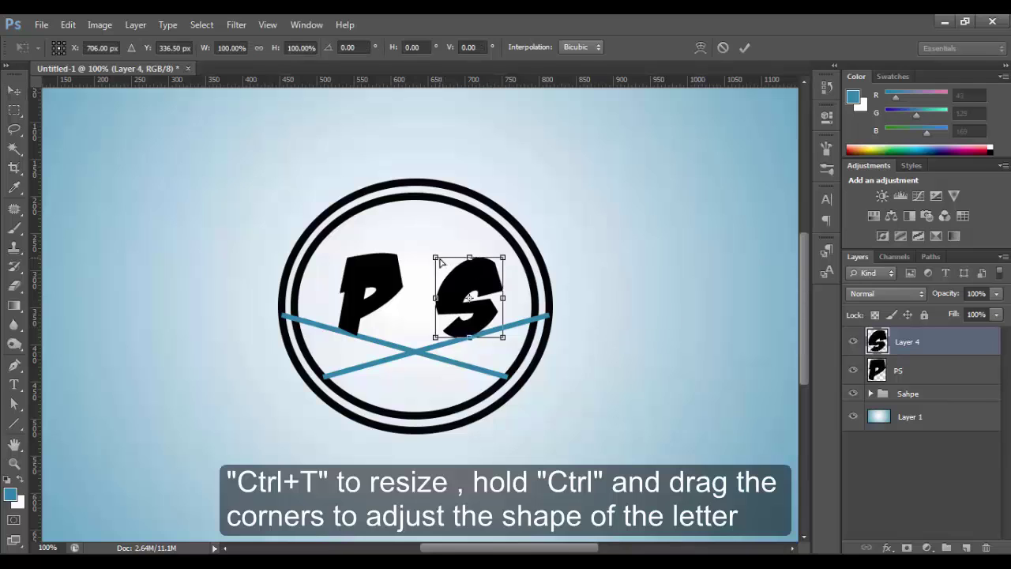
pyautogui.moveTo(436, 258); pyautogui.dragTo(426, 238)
pyautogui.moveTo(503, 258); pyautogui.dragTo(487, 244)
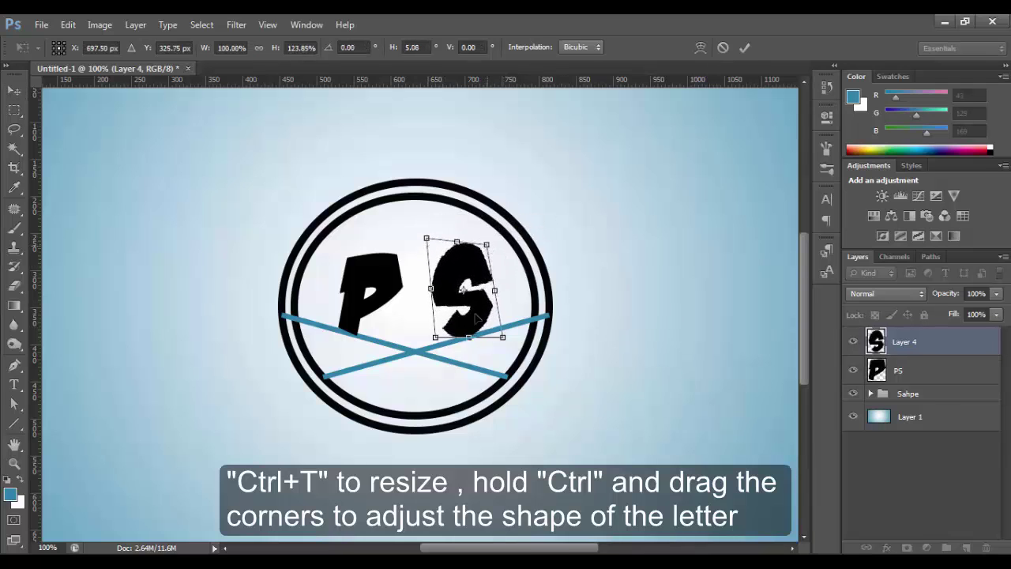
pyautogui.moveTo(435, 338); pyautogui.dragTo(433, 342)
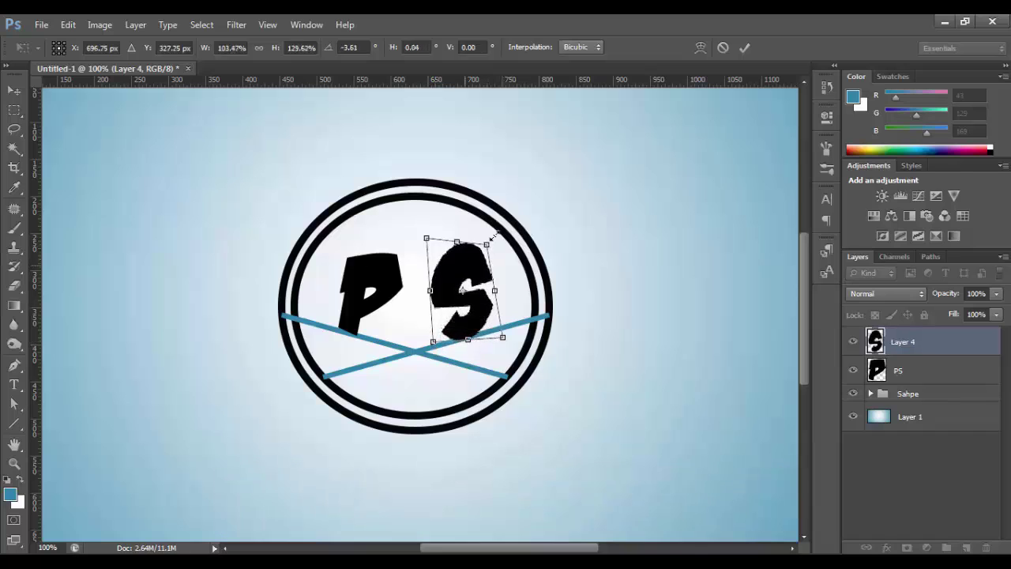
pyautogui.click(744, 48)
# - Distort the P by stretching and skewing its corners to lean like the S
pyautogui.click(916, 367)
pyautogui.hotkey('ctrl', 't')
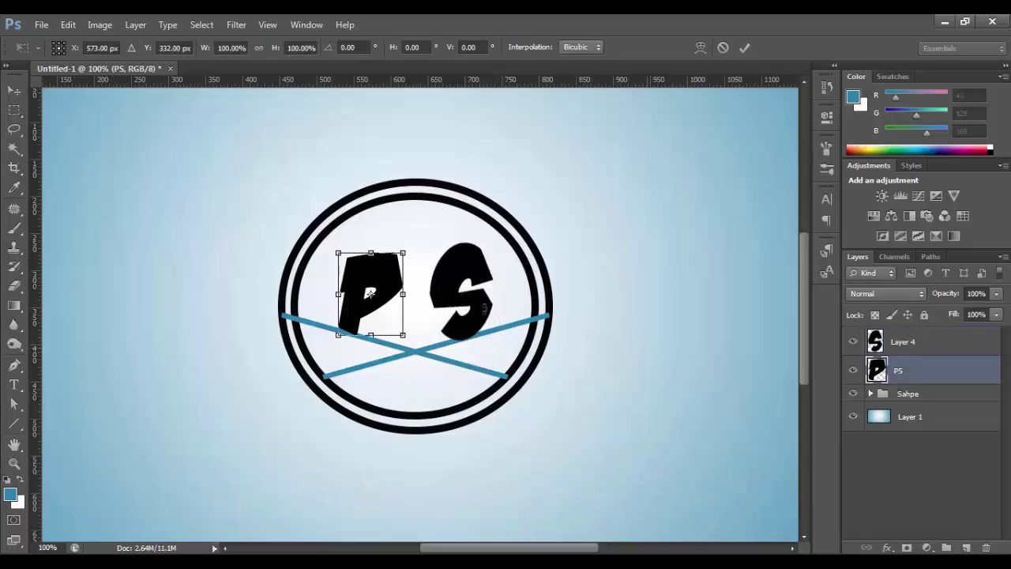
pyautogui.moveTo(403, 337); pyautogui.dragTo(416, 341)
pyautogui.moveTo(403, 254); pyautogui.dragTo(410, 244)
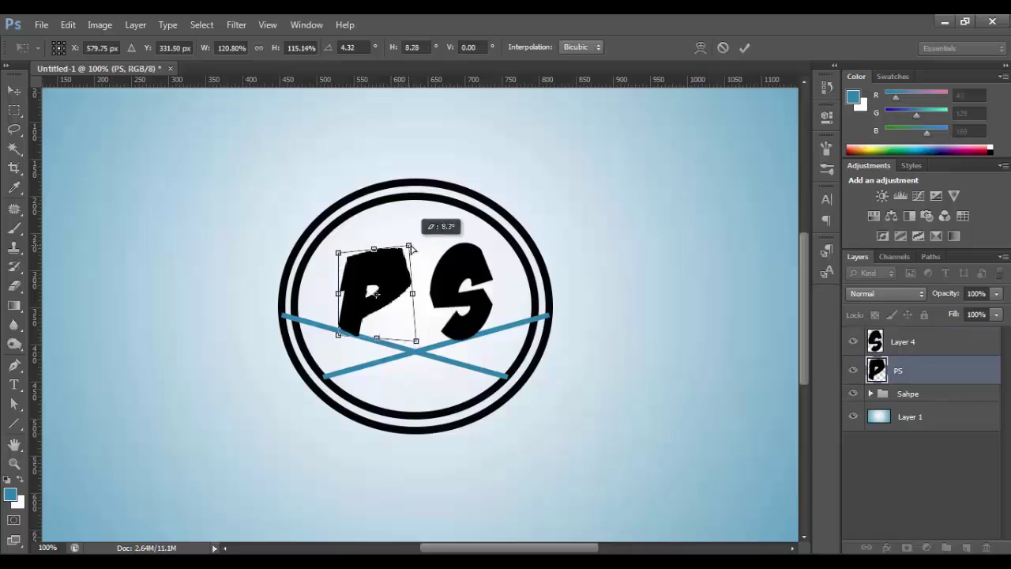
pyautogui.moveTo(338, 251); pyautogui.dragTo(344, 239)
pyautogui.moveTo(337, 342); pyautogui.dragTo(344, 345)
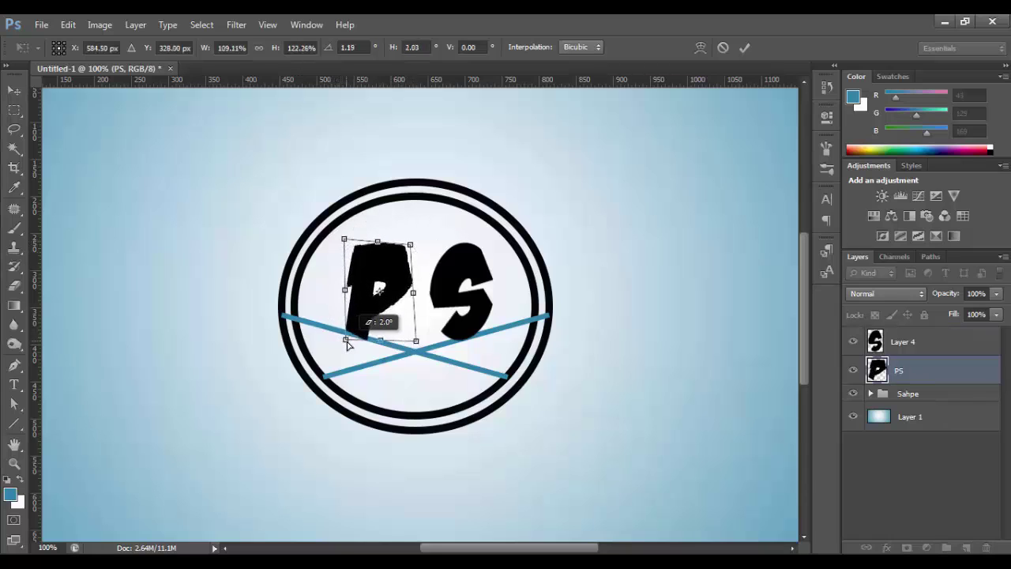
pyautogui.click(743, 47)
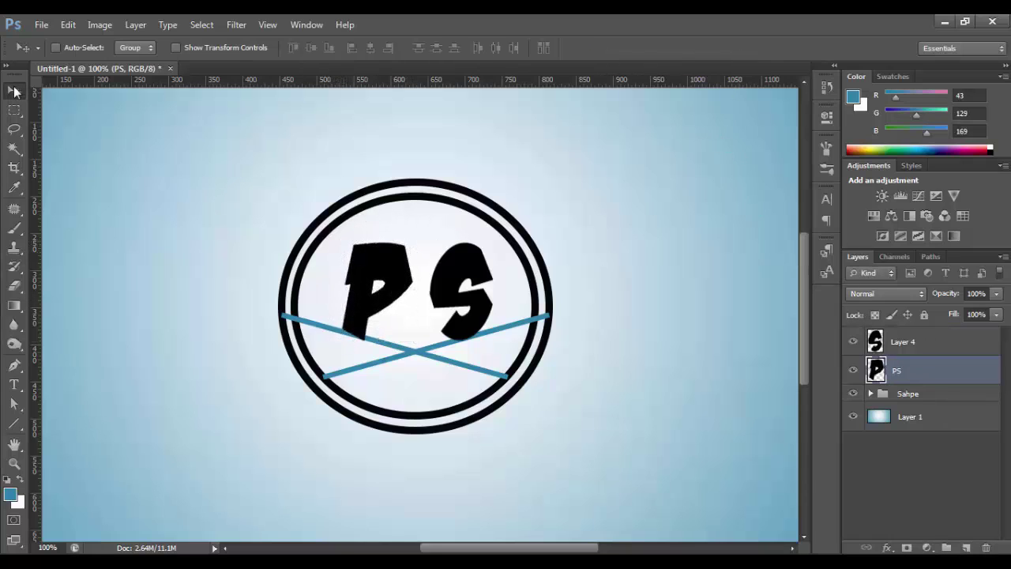
# - Rotate the P slightly
pyautogui.hotkey('ctrl', 't')
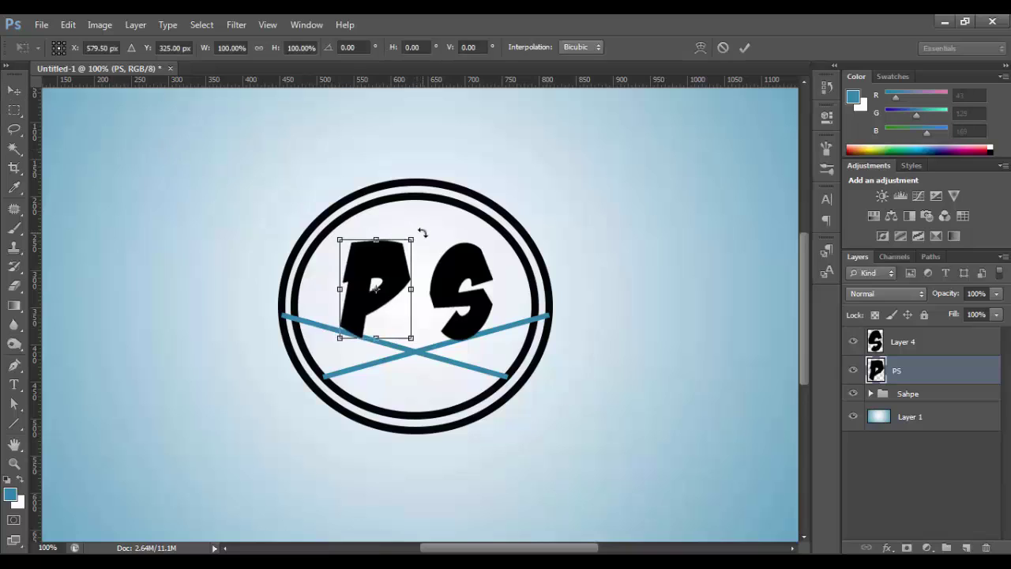
pyautogui.moveTo(423, 232); pyautogui.dragTo(430, 225)
pyautogui.press('Return')
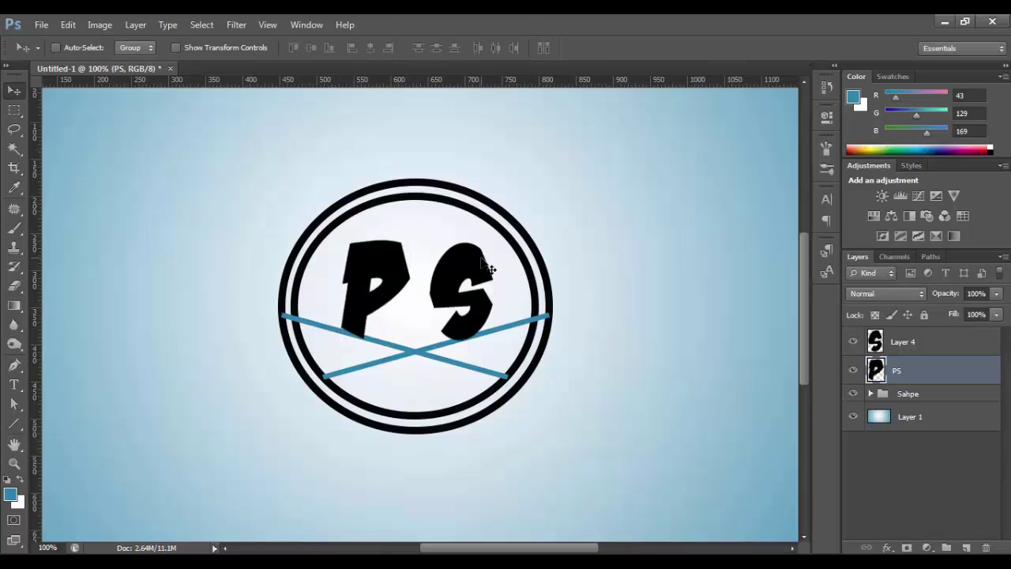
pyautogui.hotkey('ctrl', 't')
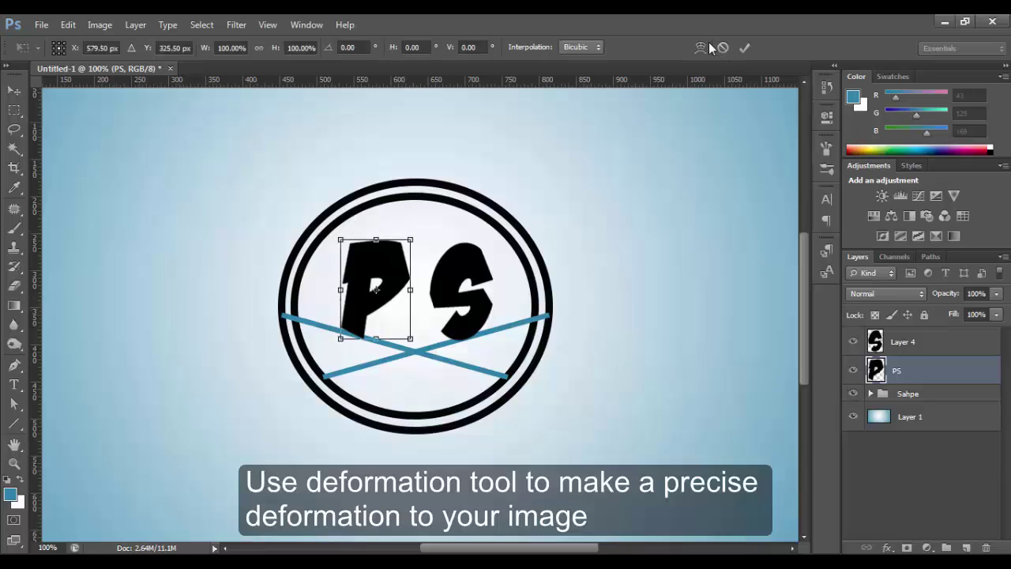
# - Warp the P's right edge into a bulging shape and duplicate the S letter's Layer 4
pyautogui.click(700, 48)
pyautogui.scroll(2, 418, 280)
pyautogui.moveTo(411, 283); pyautogui.dragTo(409, 341)
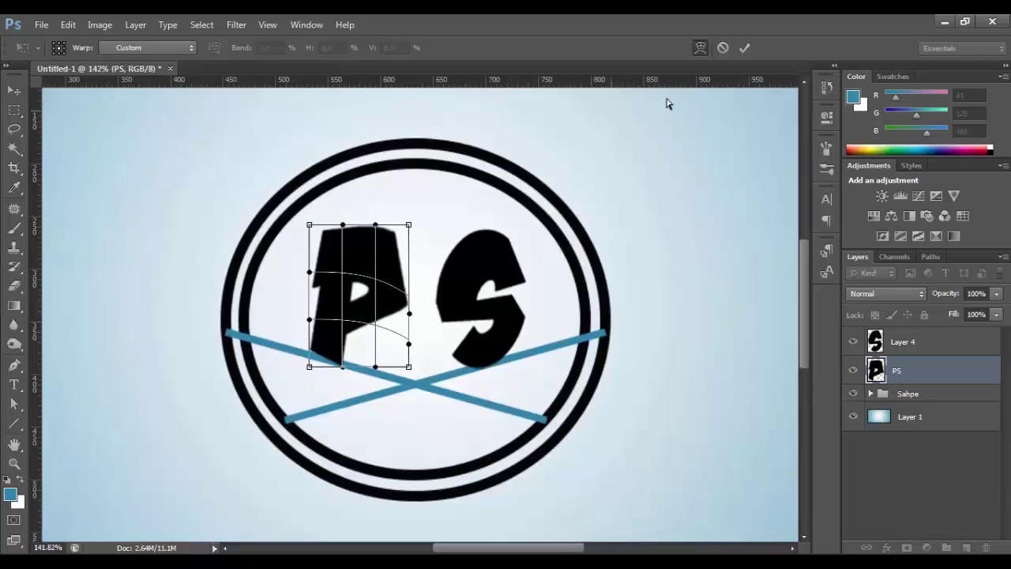
pyautogui.press('Return')
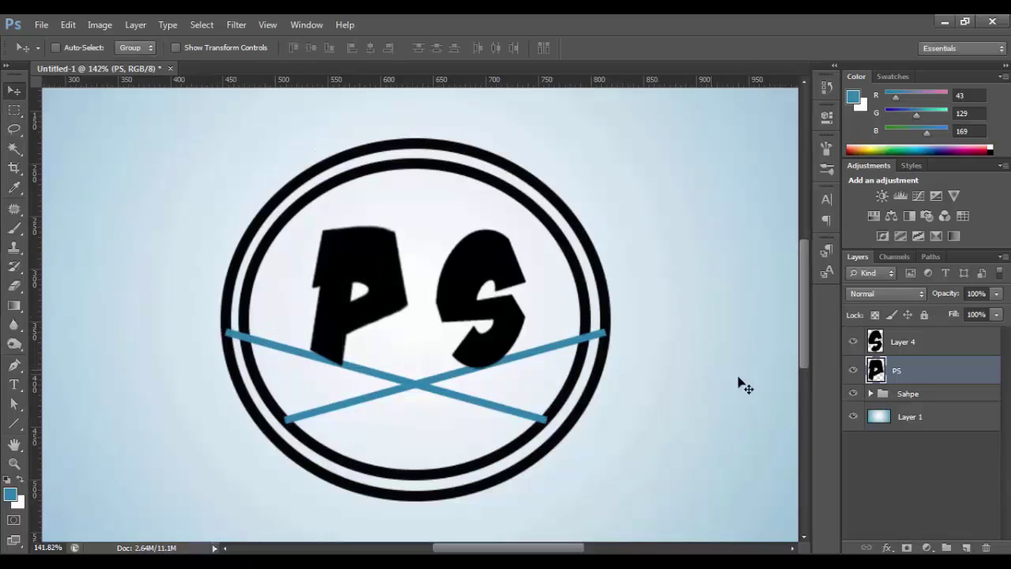
pyautogui.click(936, 349)
pyautogui.moveTo(938, 359); pyautogui.dragTo(928, 426)
# - Duplicate the PS layer and group all four letter layers into a group named Text
pyautogui.click(922, 347)
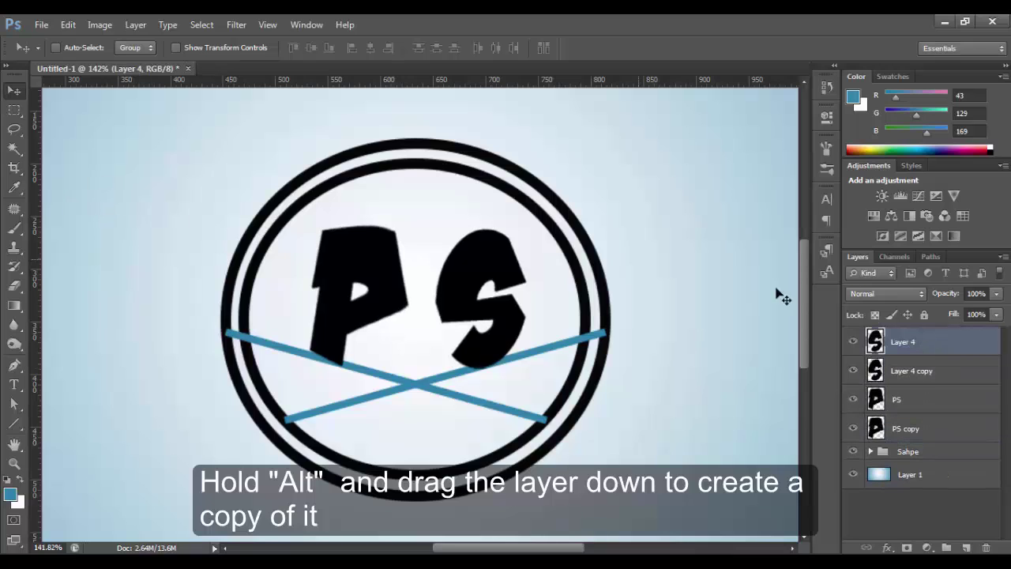
pyautogui.keyDown('shift'); pyautogui.click(907, 426); pyautogui.keyUp('shift')
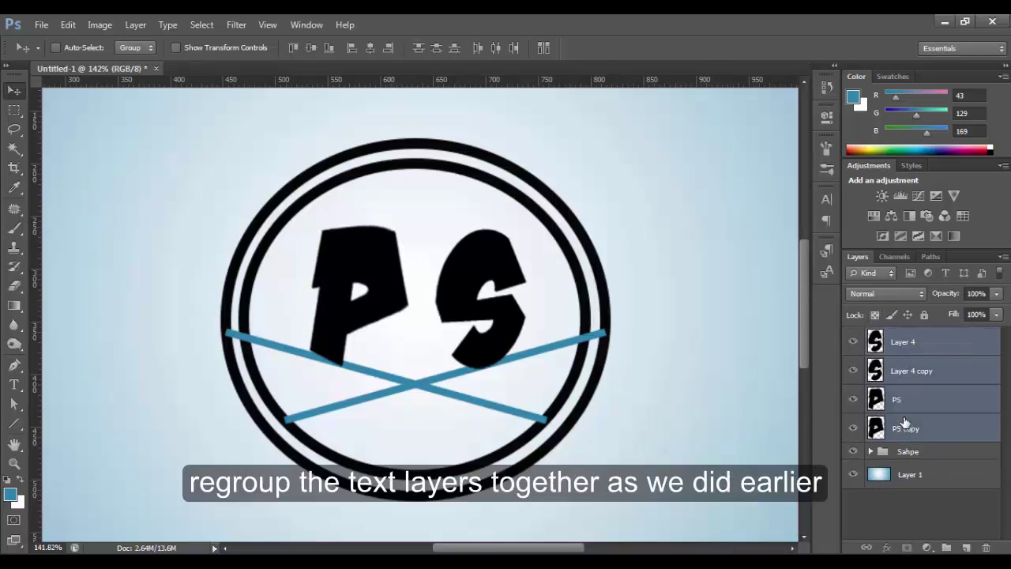
pyautogui.hotkey('ctrl', 'g')
pyautogui.doubleClick(912, 336)
pyautogui.write('Text')
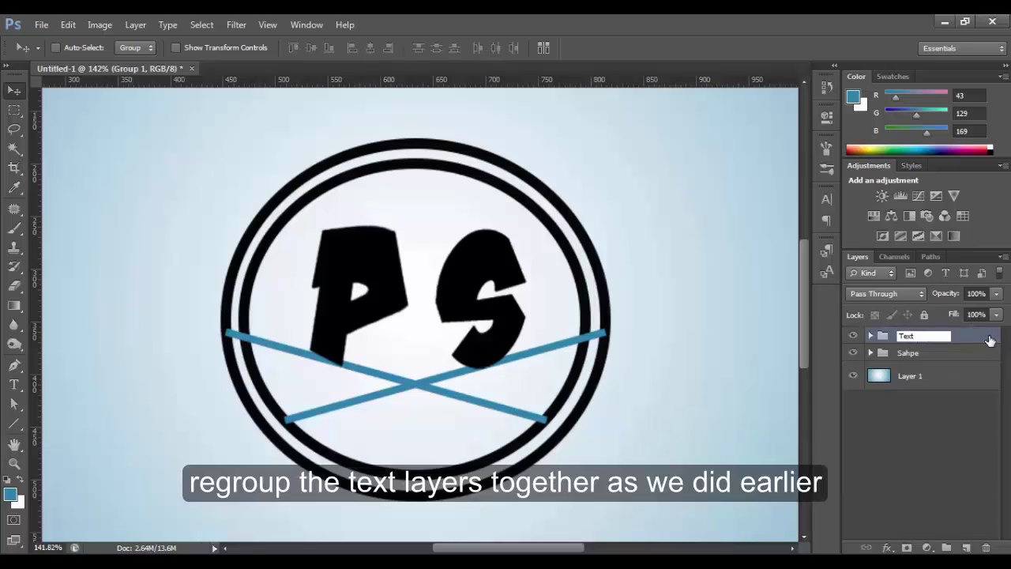
pyautogui.press('Return')
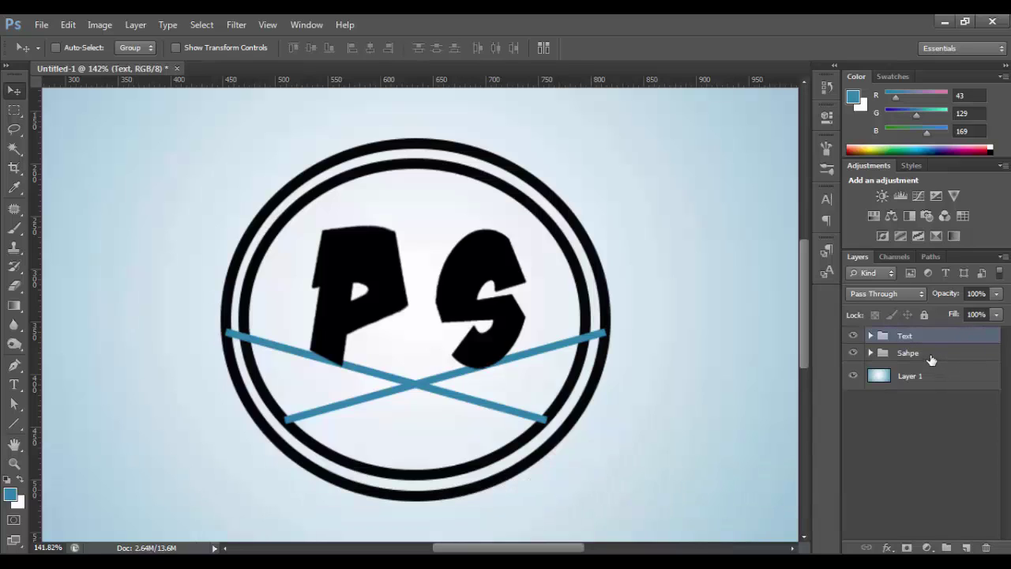
# - Expand the Text group and select the S letter's layer inside it
pyautogui.click(929, 356)
pyautogui.click(878, 338)
pyautogui.click(870, 335)
pyautogui.click(909, 447)
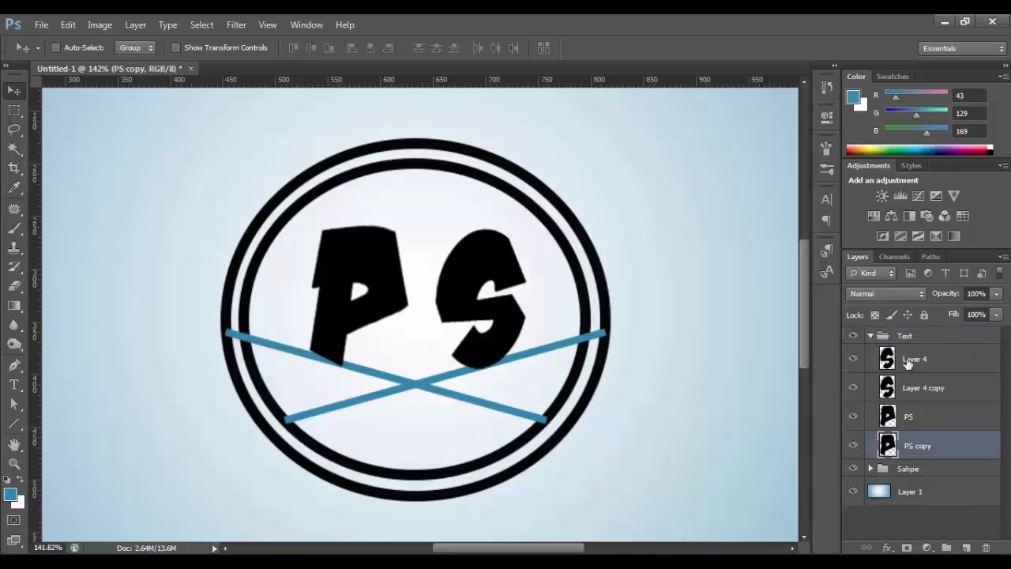
pyautogui.click(908, 361)
# - Draw a text box below the crossing lines with a 14 pt font size
pyautogui.press('t')
pyautogui.moveTo(328, 412); pyautogui.dragTo(509, 447)
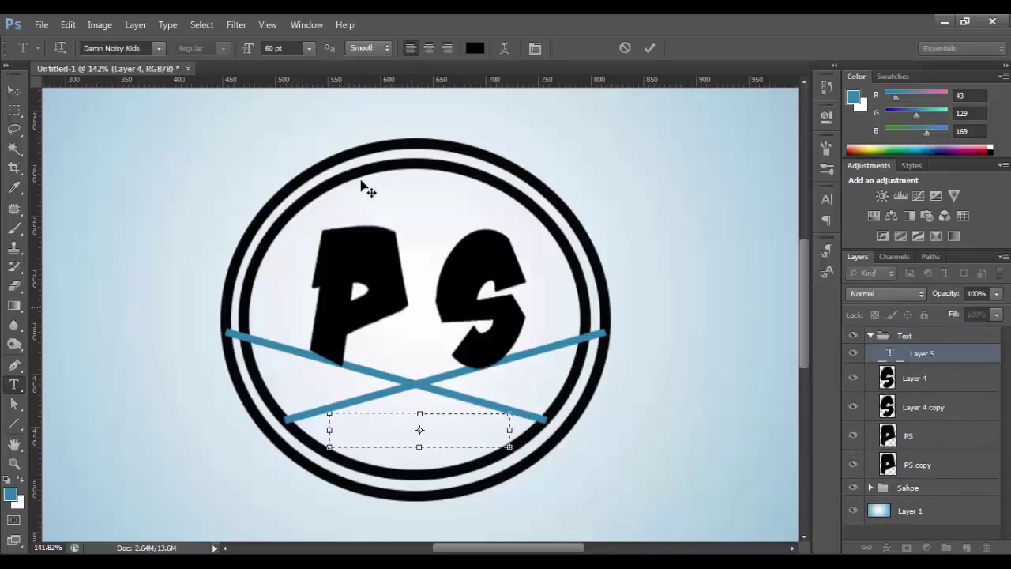
pyautogui.click(309, 48)
pyautogui.click(284, 199)
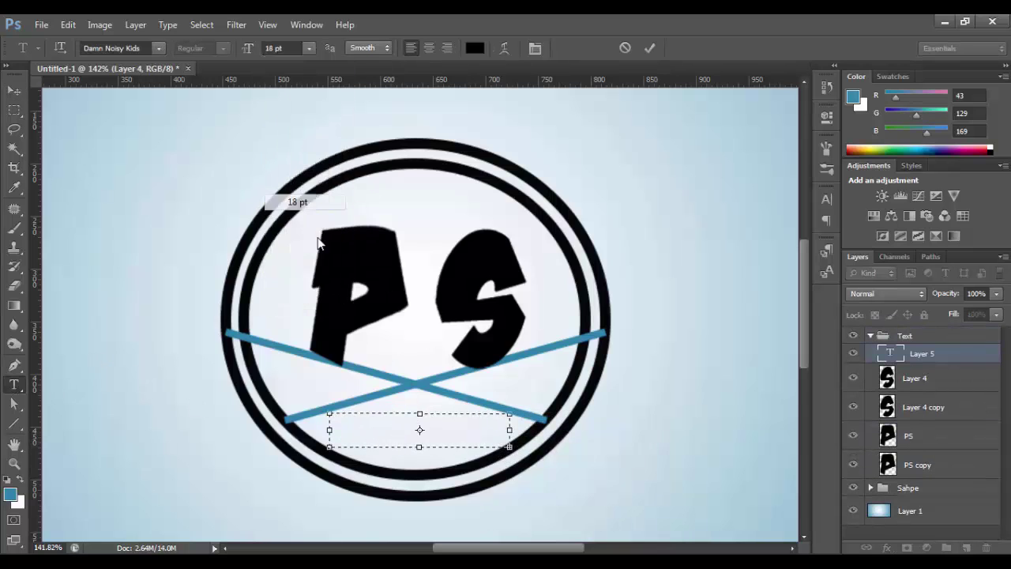
pyautogui.click(309, 49)
pyautogui.click(289, 170)
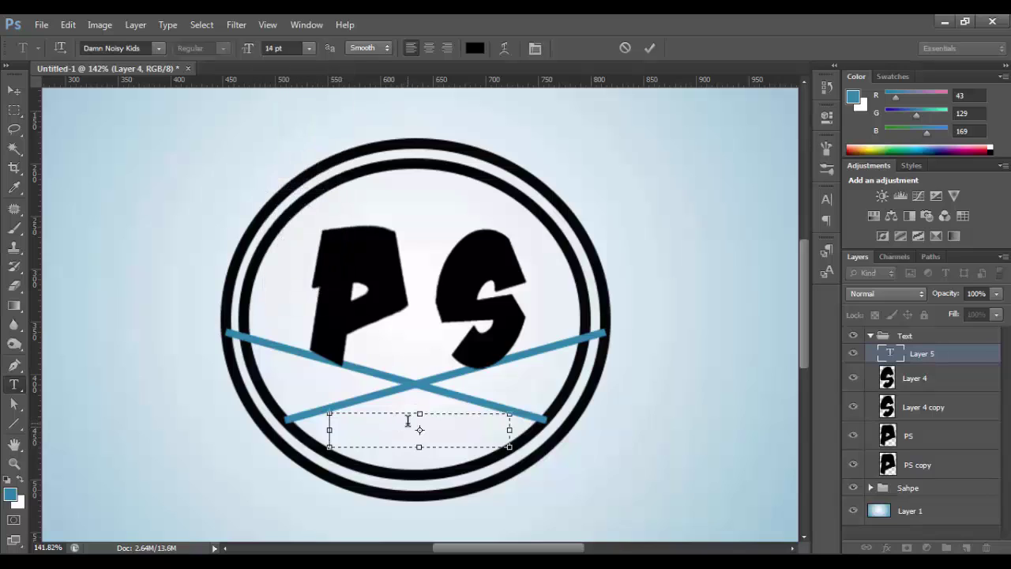
# - Type 'TUTORIALS', commit the text, and nudge it slightly left
pyautogui.write('TUTO')
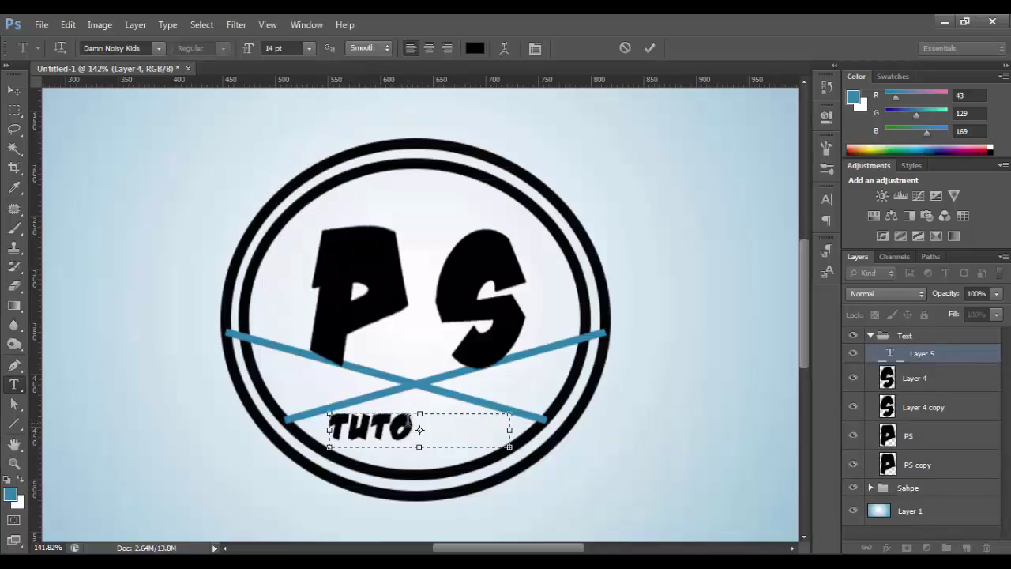
pyautogui.write('RIAL')
pyautogui.press('BackSpace')
pyautogui.press('BackSpace')
pyautogui.write('-')
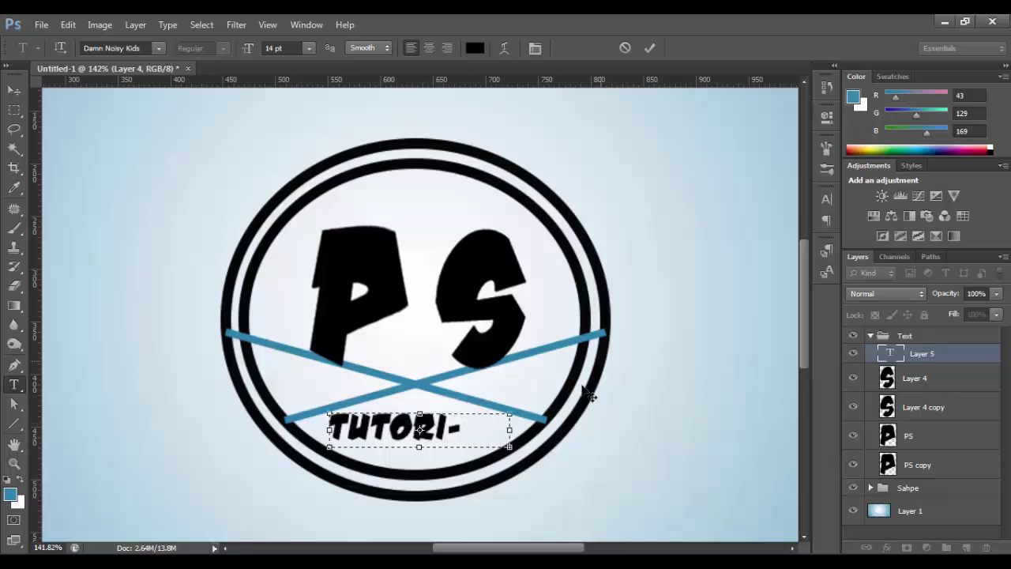
pyautogui.press('BackSpace')
pyautogui.write('ALS')
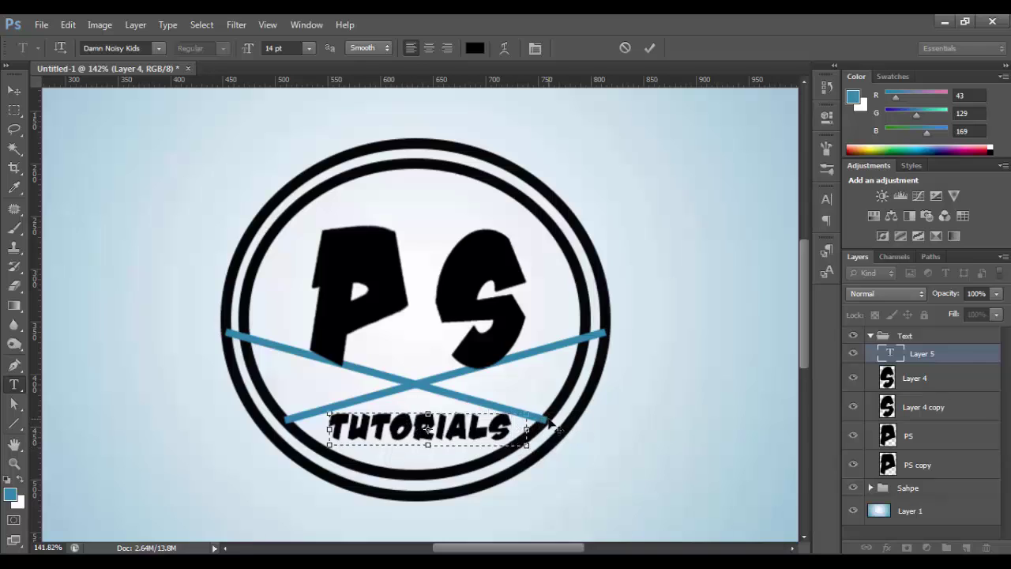
pyautogui.rightClick(960, 359)
pyautogui.press('Escape')
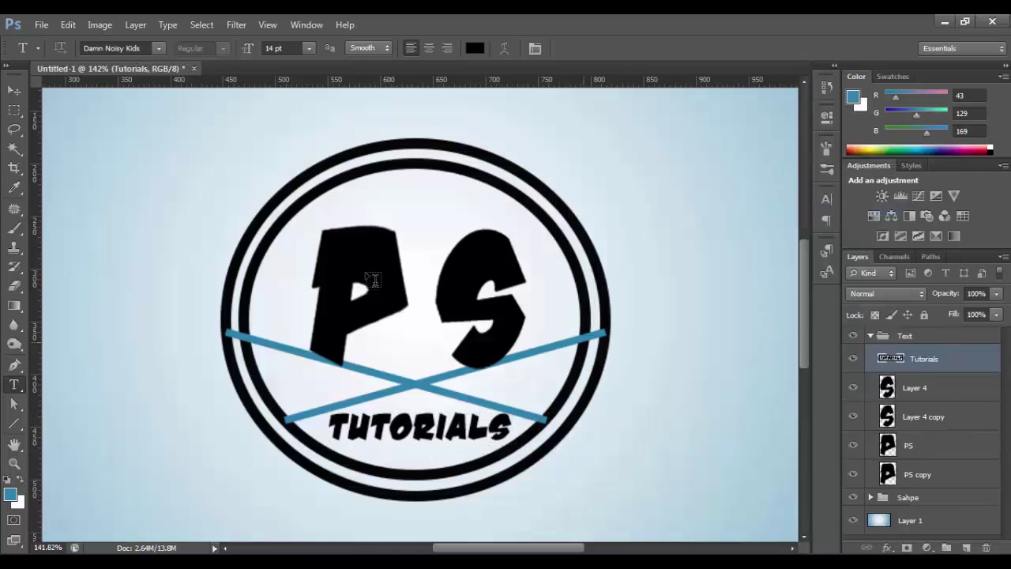
pyautogui.press('v')
pyautogui.press('Left')
pyautogui.press('Left')
# - Lock transparent pixels on Ellipse 1, Ellipse 2, Layer 2 and Layer 3 in the Sahpe group
pyautogui.click(872, 338)
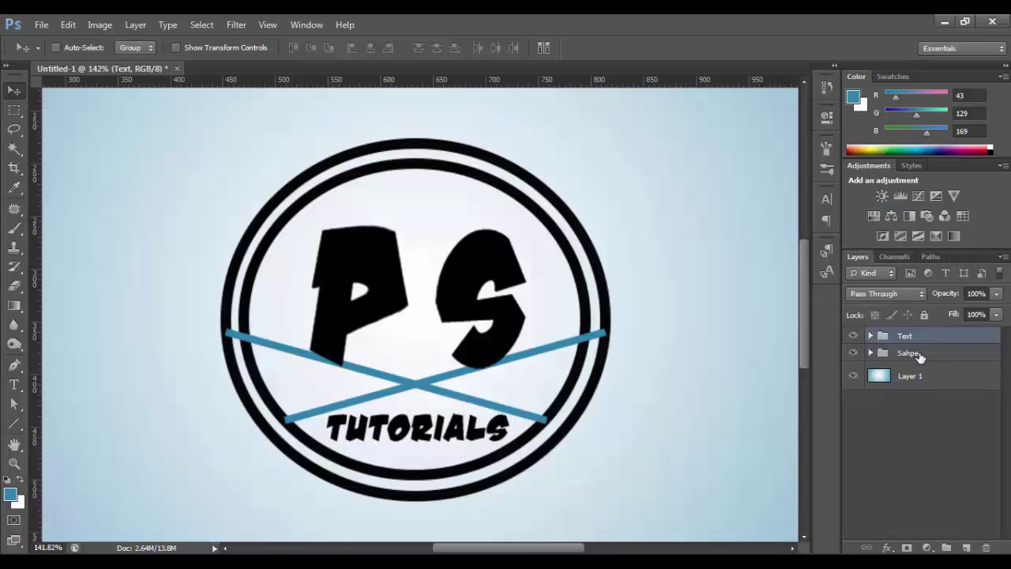
pyautogui.click(918, 354)
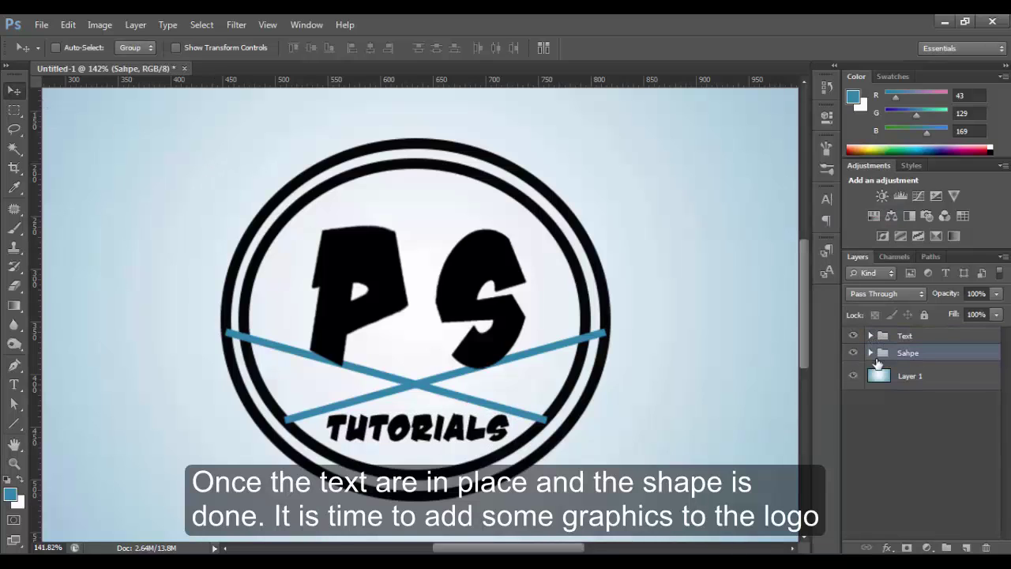
pyautogui.click(869, 353)
pyautogui.click(918, 464)
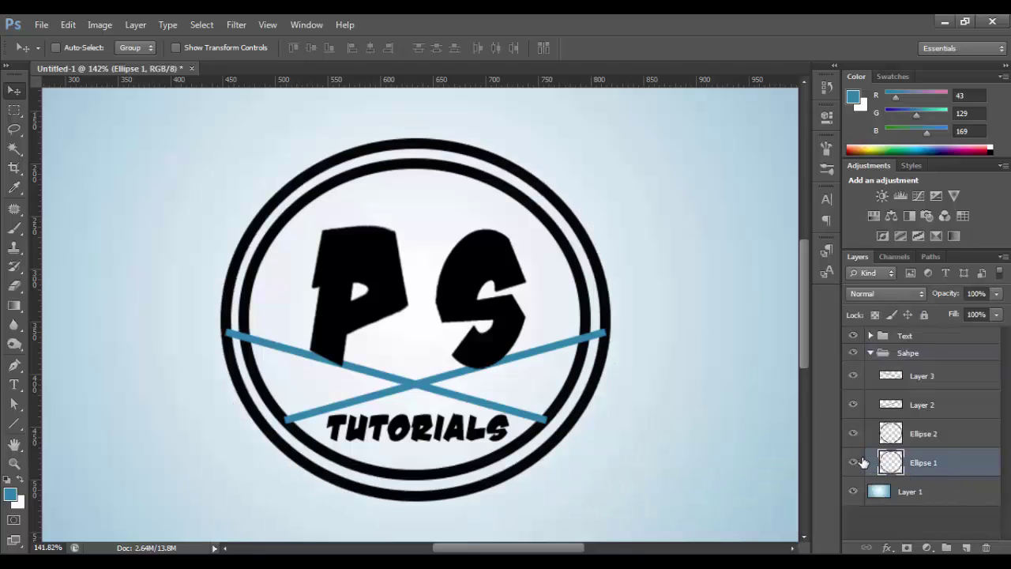
pyautogui.click(874, 314)
pyautogui.click(920, 434)
pyautogui.click(875, 314)
pyautogui.click(920, 404)
pyautogui.click(875, 315)
pyautogui.click(920, 375)
pyautogui.click(875, 314)
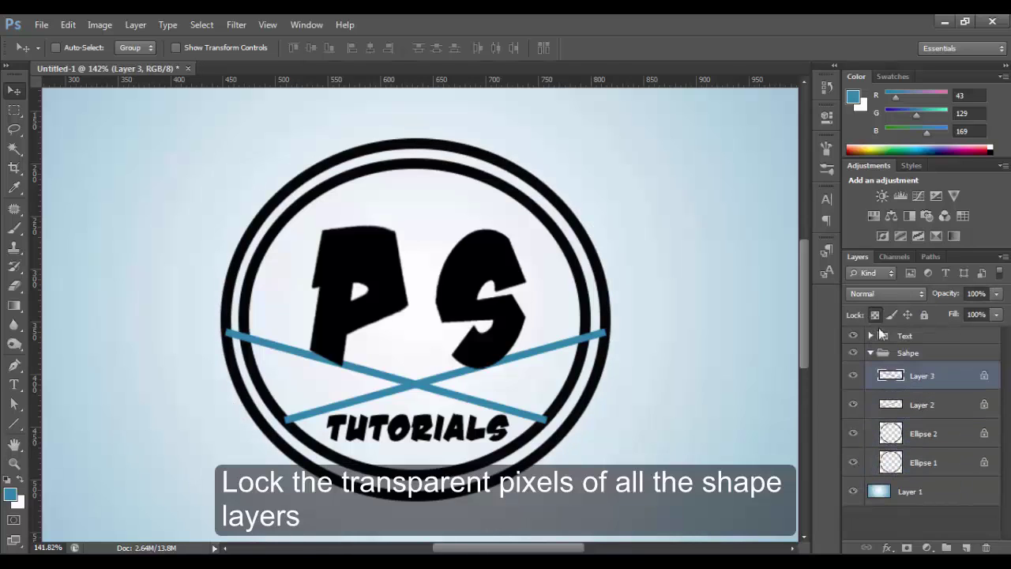
pyautogui.click(943, 464)
# - Set the foreground colour to a light blue for painting with the brush
pyautogui.click(10, 494)
pyautogui.moveTo(747, 295); pyautogui.dragTo(756, 308)
pyautogui.click(964, 283)
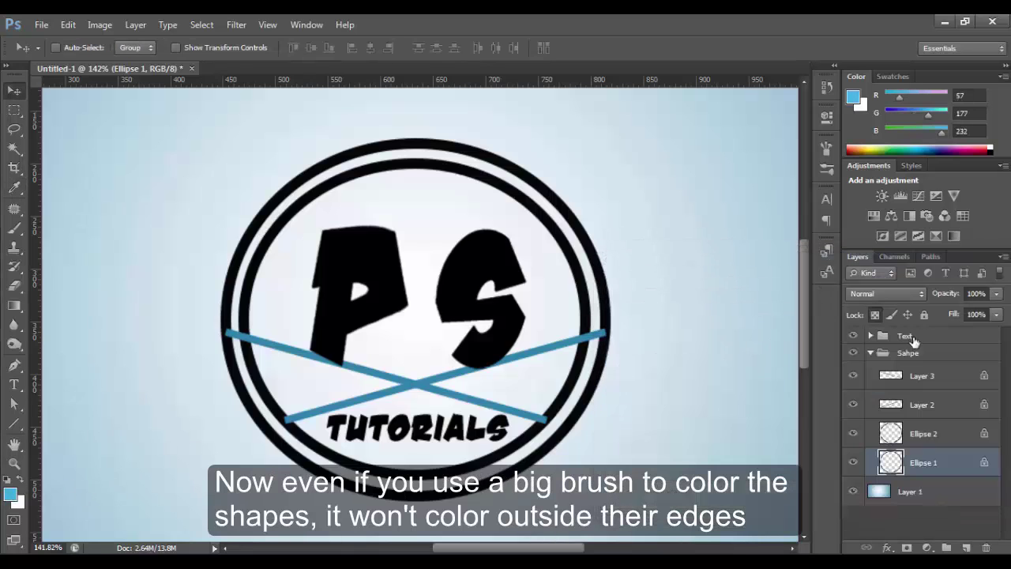
pyautogui.click(14, 228)
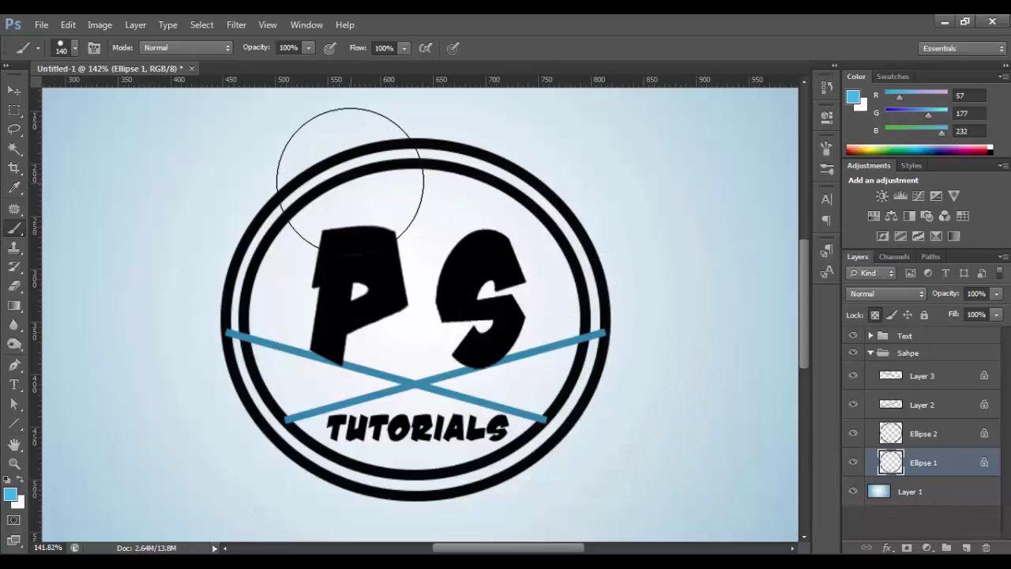
# - With guides shown, brush the outer ring's upper-left light blue and upper-right dark blue 002f85
pyautogui.hotkey('ctrl', 'h')
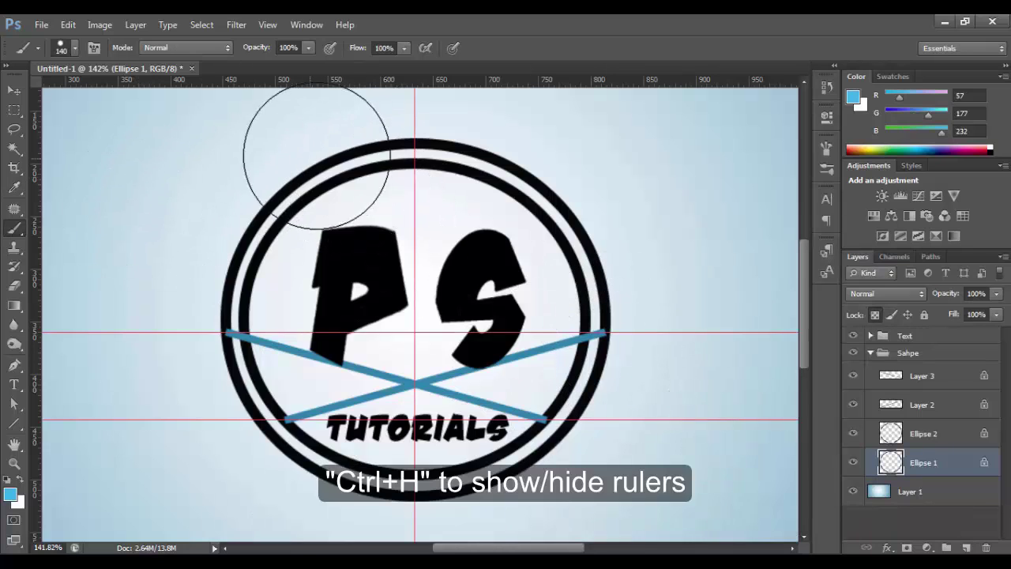
pyautogui.moveTo(329, 131)
pyautogui.mouseDown()
pyautogui.moveTo(263, 188)
pyautogui.moveTo(232, 242)
pyautogui.moveTo(237, 253)
pyautogui.mouseUp()
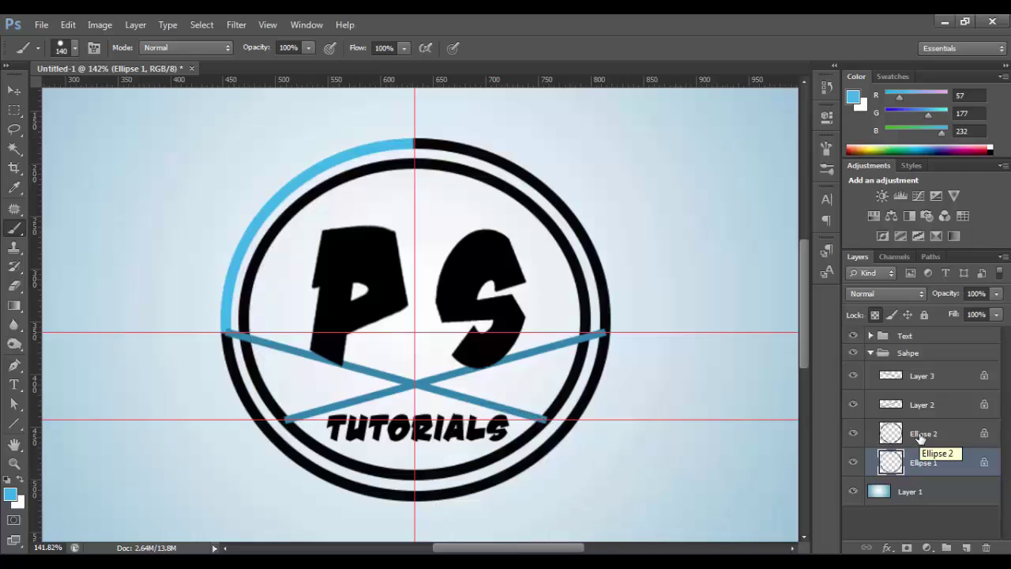
pyautogui.press('i')
pyautogui.click(801, 383)
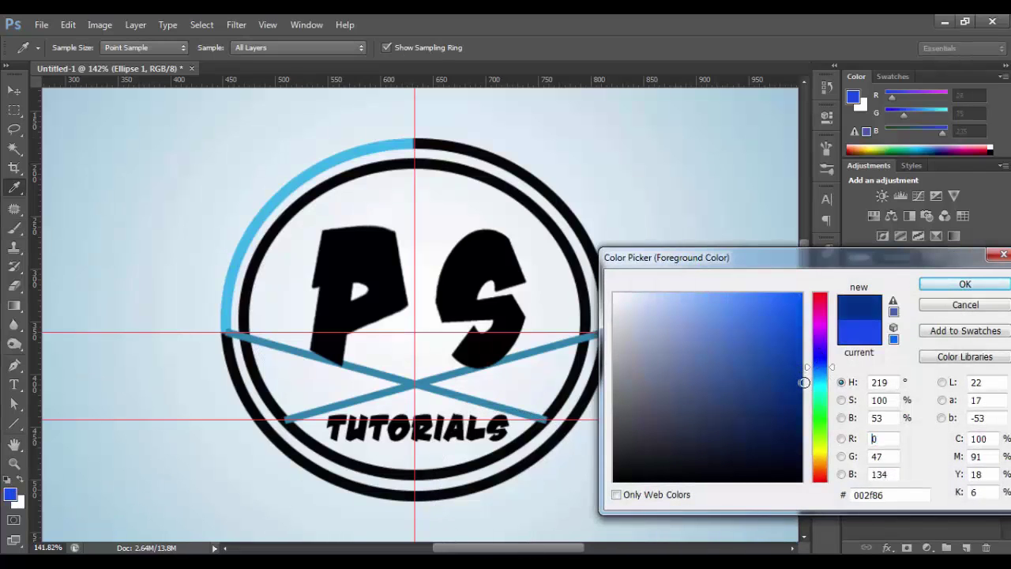
pyautogui.click(965, 285)
pyautogui.moveTo(487, 143); pyautogui.dragTo(604, 244)
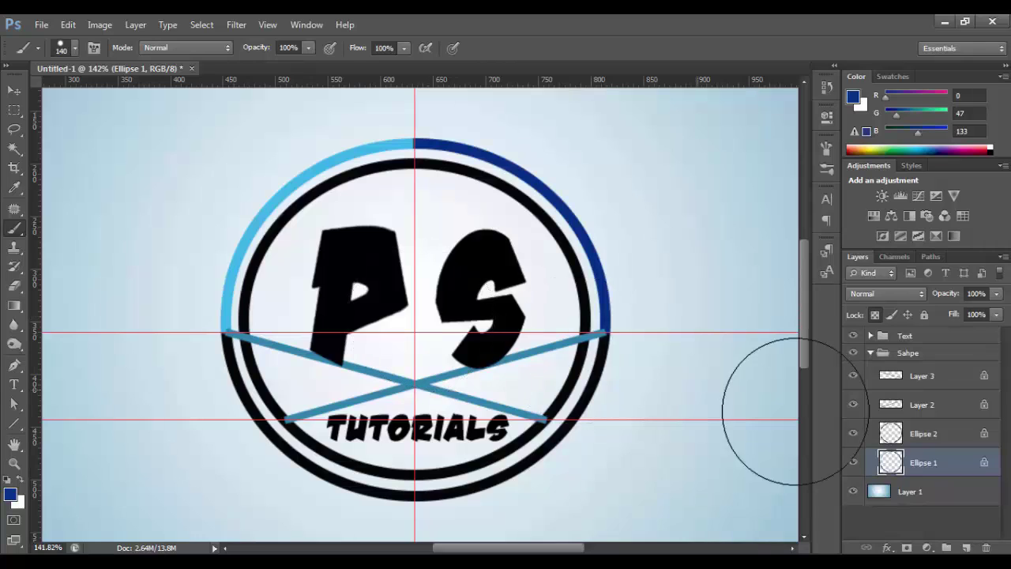
pyautogui.click(890, 403)
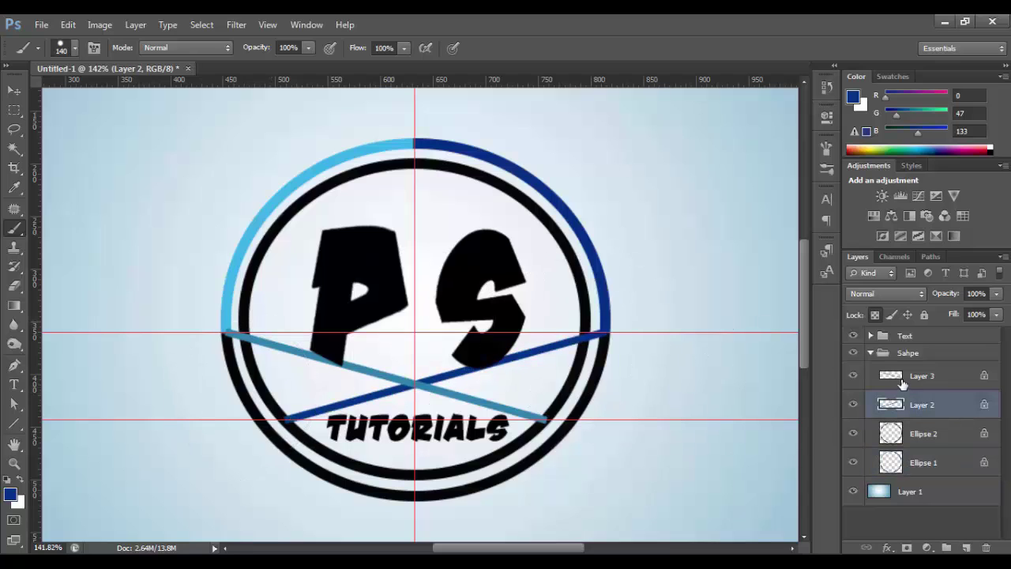
# - Repaint the Layer 3 diagonal line with light blue sampled from the outer ring
pyautogui.click(895, 385)
pyautogui.keyDown('alt'); pyautogui.click(235, 298); pyautogui.keyUp('alt')
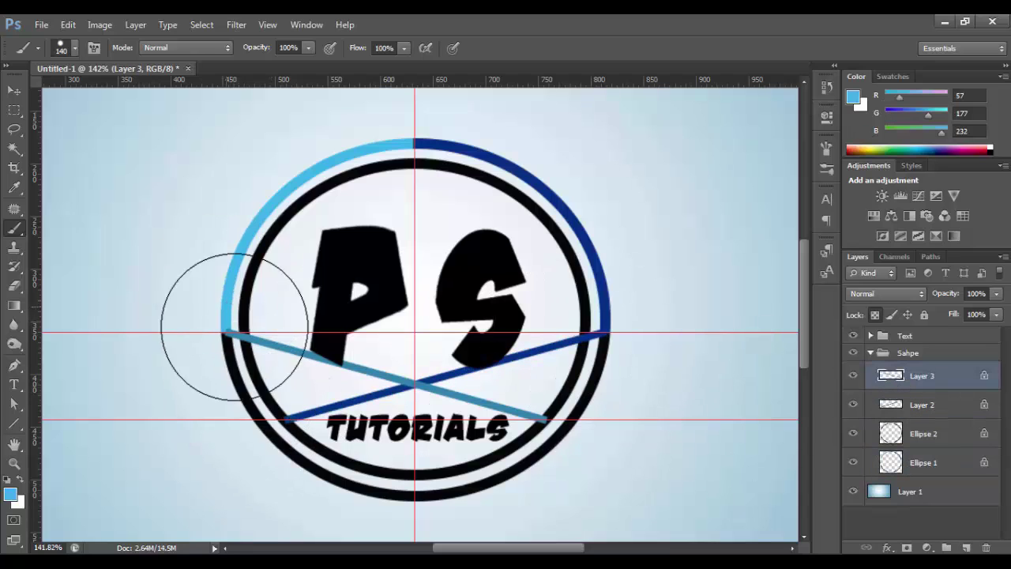
pyautogui.moveTo(229, 332); pyautogui.dragTo(553, 420)
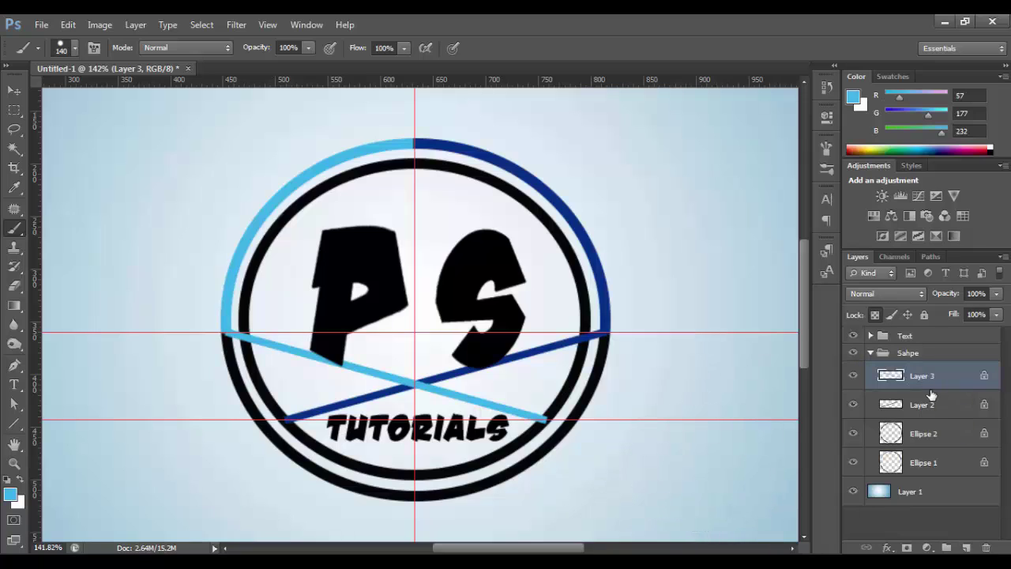
# - Paint the inner ring's upper-left dark blue and right side light blue, then pick 315596
pyautogui.click(921, 433)
pyautogui.click(916, 463)
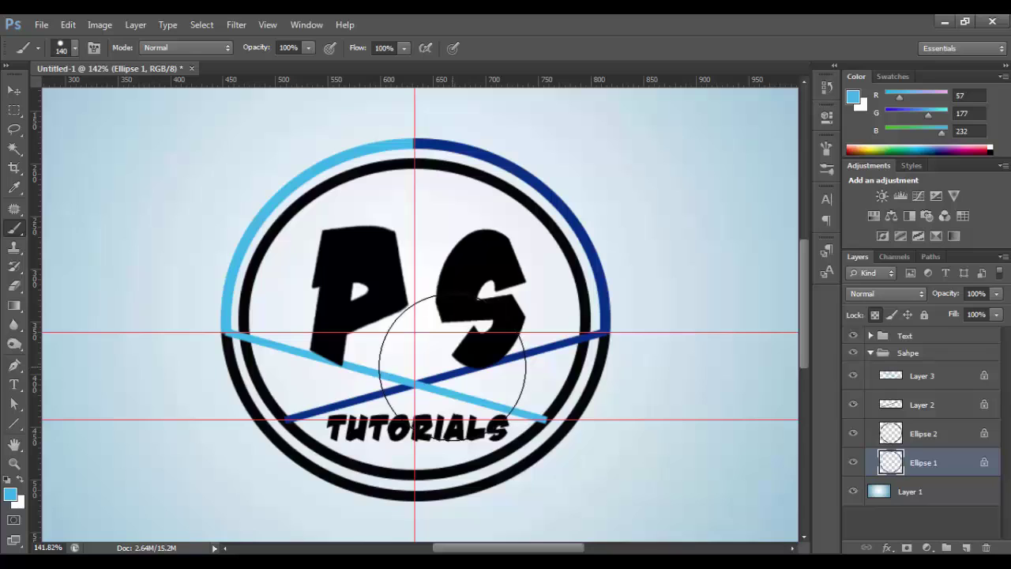
pyautogui.hotkey('alt', ']')
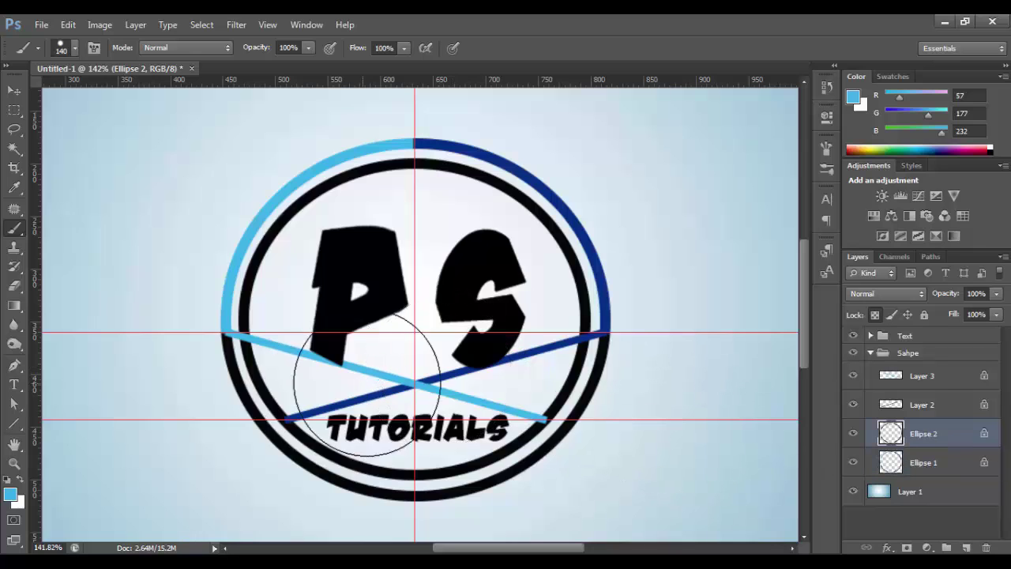
pyautogui.keyDown('alt'); pyautogui.click(378, 390); pyautogui.keyUp('alt')
pyautogui.moveTo(245, 335)
pyautogui.mouseDown()
pyautogui.moveTo(338, 161)
pyautogui.moveTo(338, 140)
pyautogui.mouseUp()
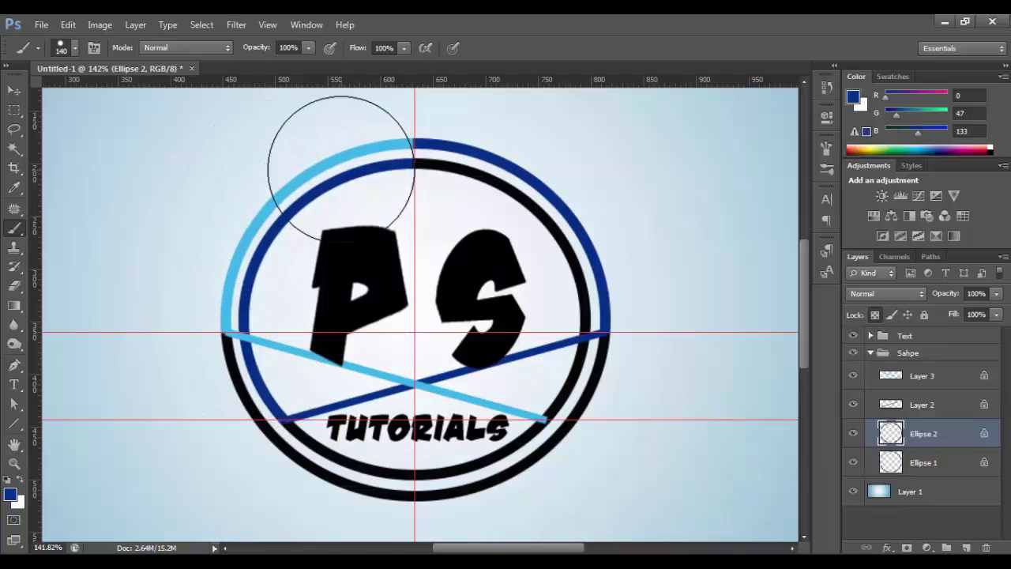
pyautogui.keyDown('alt'); pyautogui.click(269, 345); pyautogui.keyUp('alt')
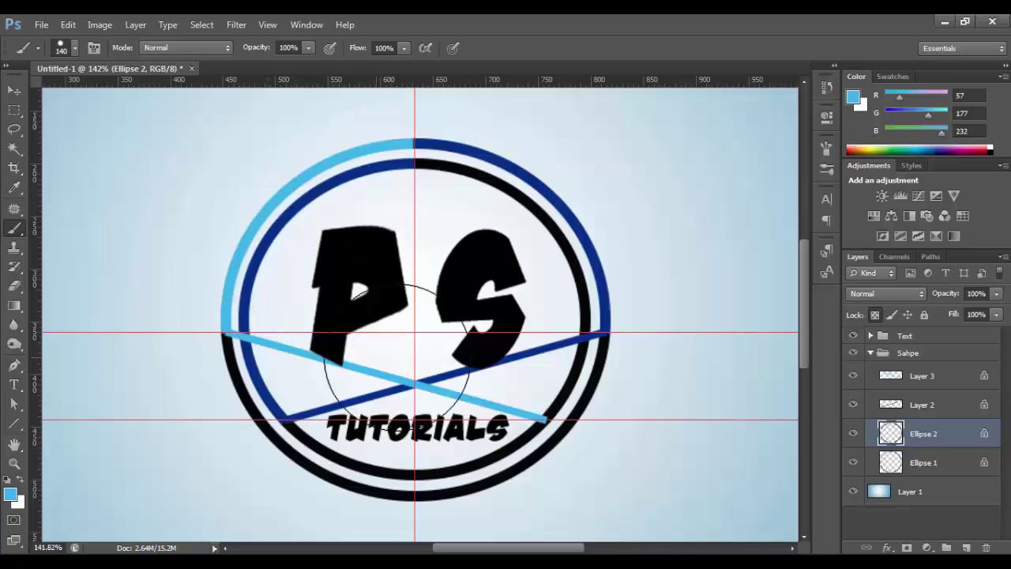
pyautogui.moveTo(552, 360); pyautogui.dragTo(489, 160)
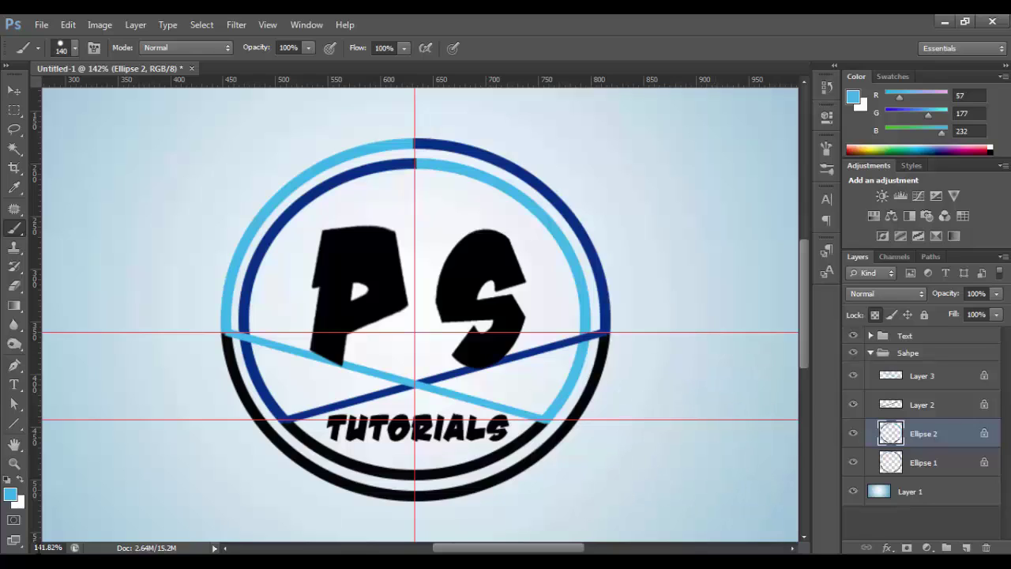
pyautogui.click(10, 495)
pyautogui.moveTo(708, 401); pyautogui.dragTo(739, 371)
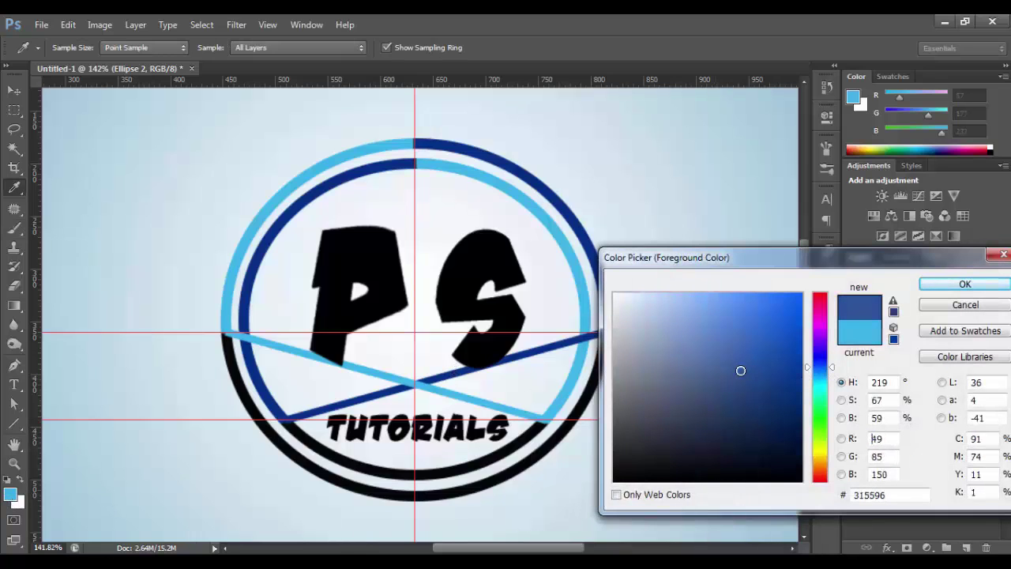
# - Paint the outer ring's right and bottom mid blue 3a64b1 and cover the inner ring's black bit
pyautogui.click(739, 351)
pyautogui.click(964, 284)
pyautogui.press('b')
pyautogui.click(923, 462)
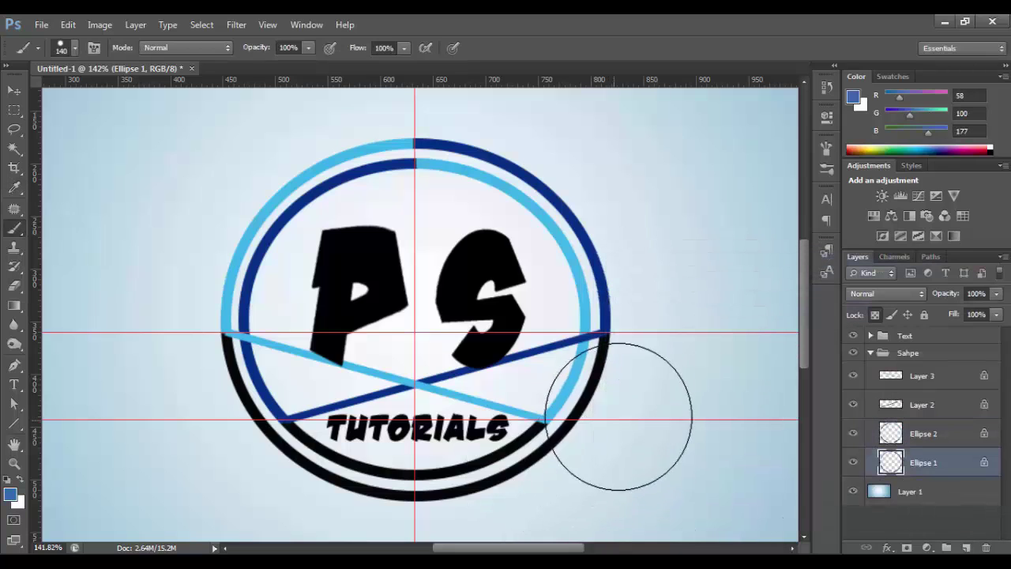
pyautogui.moveTo(621, 429)
pyautogui.mouseDown()
pyautogui.moveTo(632, 429)
pyautogui.moveTo(302, 450)
pyautogui.moveTo(192, 400)
pyautogui.mouseUp()
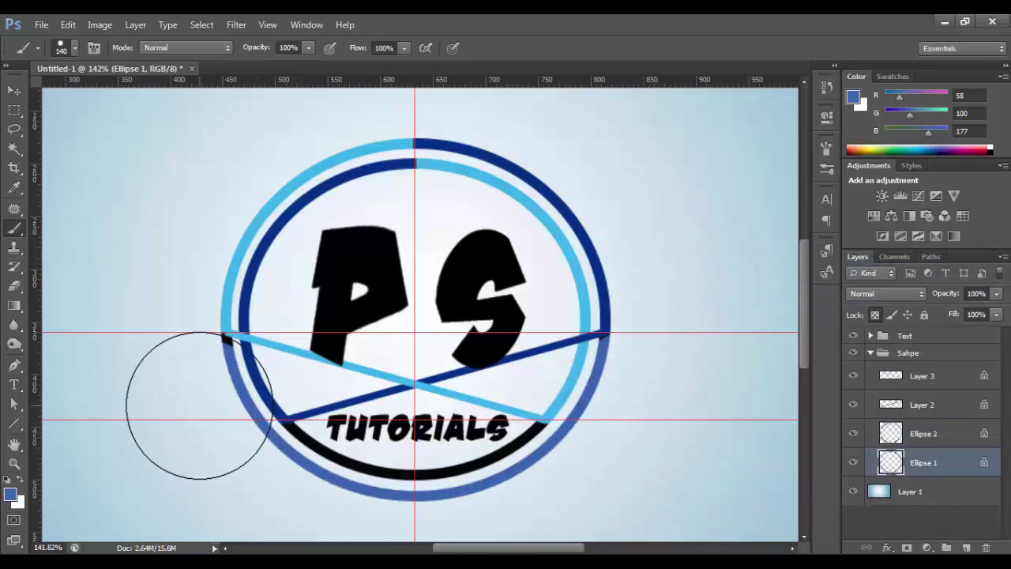
pyautogui.hotkey('alt', ']')
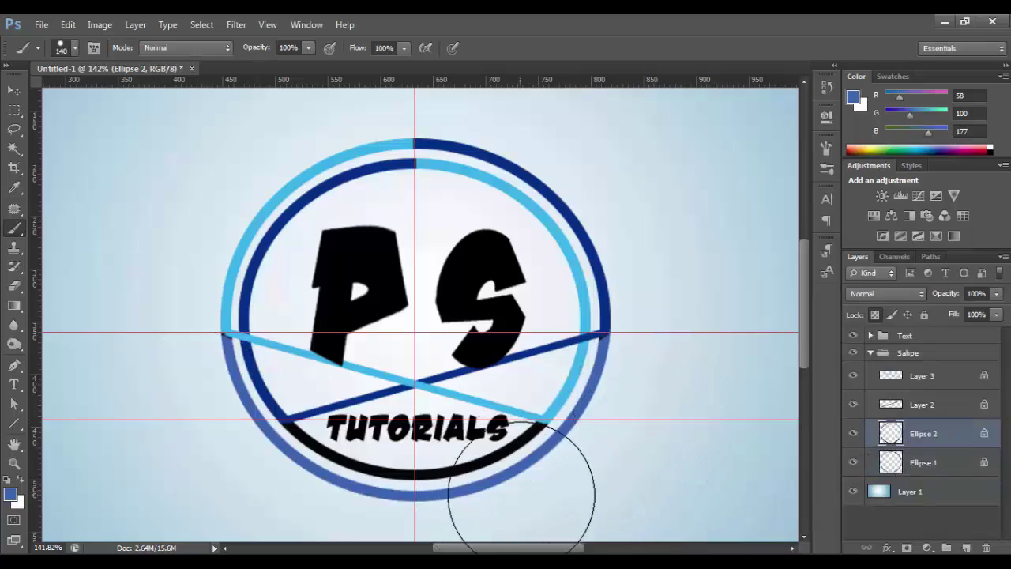
pyautogui.moveTo(310, 498); pyautogui.dragTo(316, 521)
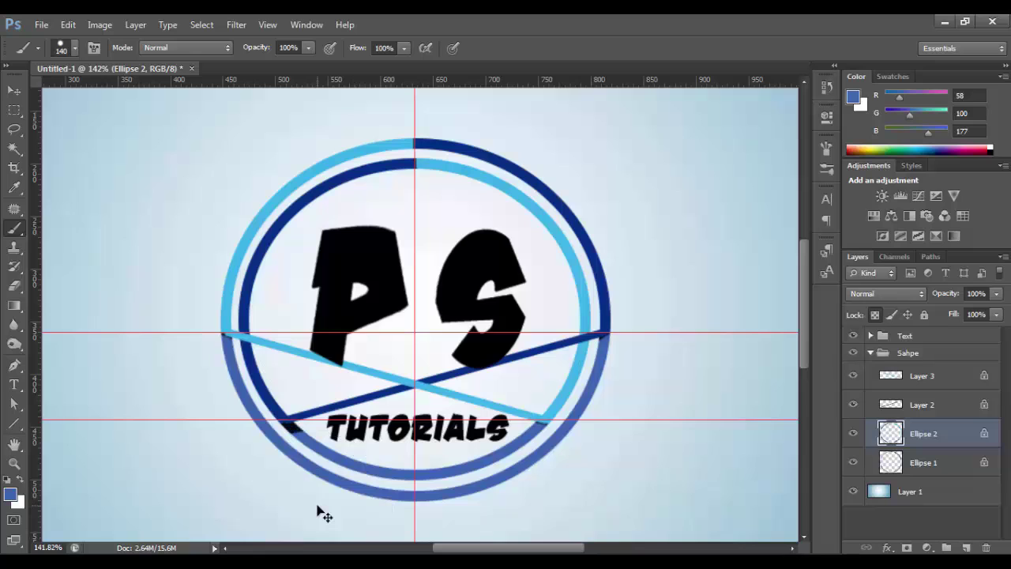
# - Paint the inner ring's lower arc and outer ring's lower half red d53939
pyautogui.click(10, 494)
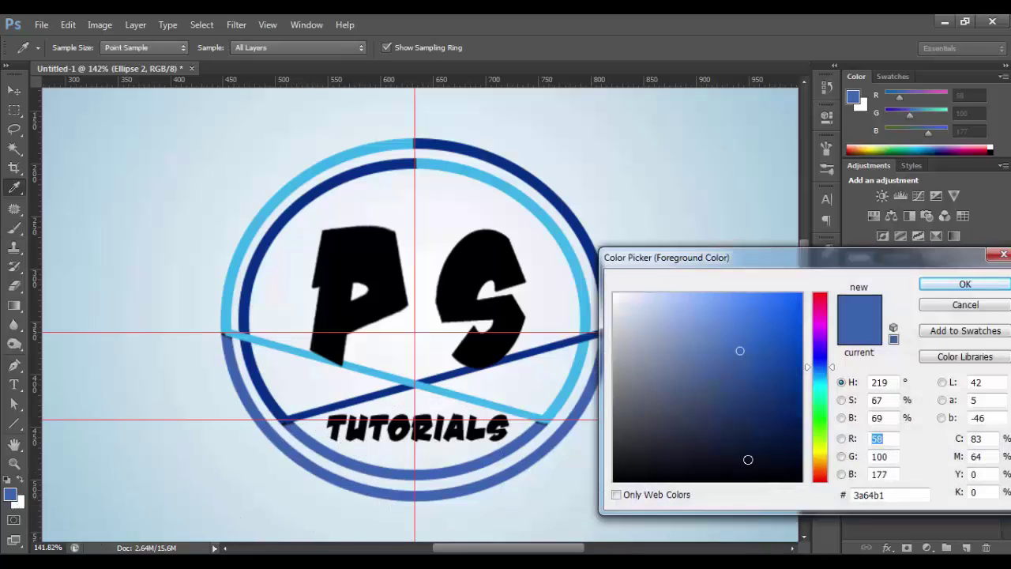
pyautogui.moveTo(820, 308); pyautogui.dragTo(819, 292)
pyautogui.click(751, 324)
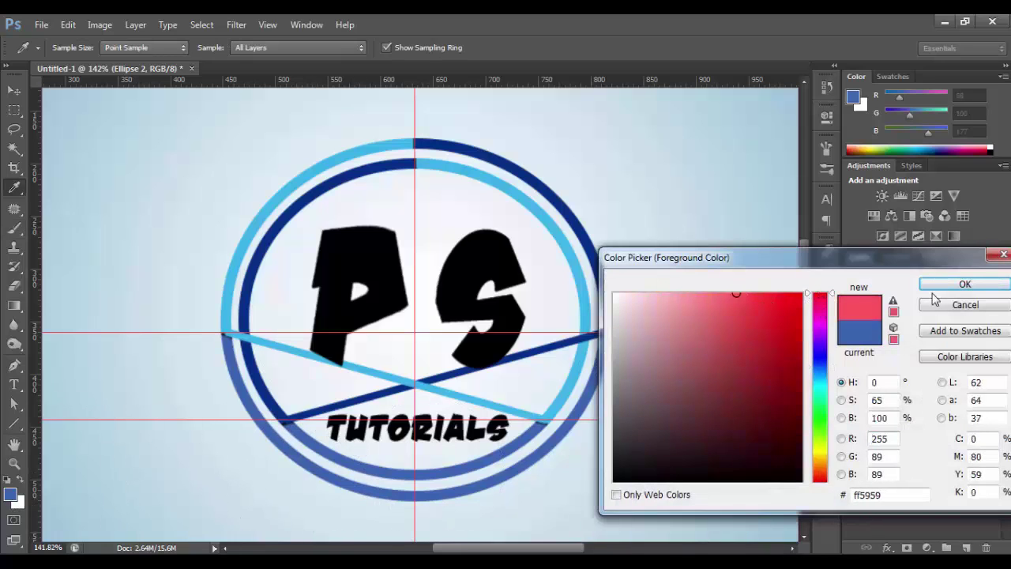
pyautogui.click(964, 284)
pyautogui.press('b')
pyautogui.moveTo(600, 335); pyautogui.dragTo(442, 478)
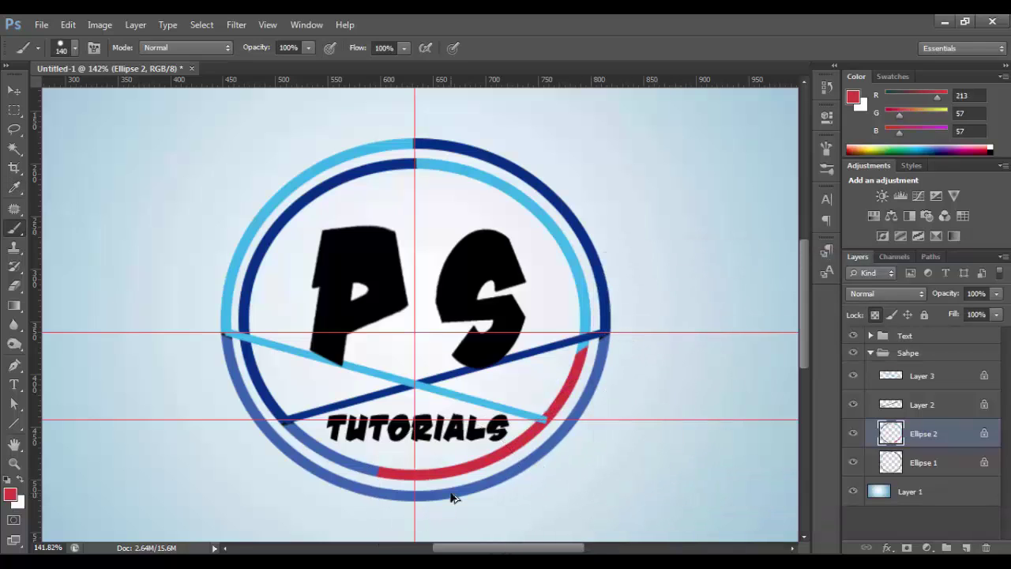
pyautogui.hotkey('ctrl', 'z')
pyautogui.moveTo(503, 487); pyautogui.dragTo(270, 485)
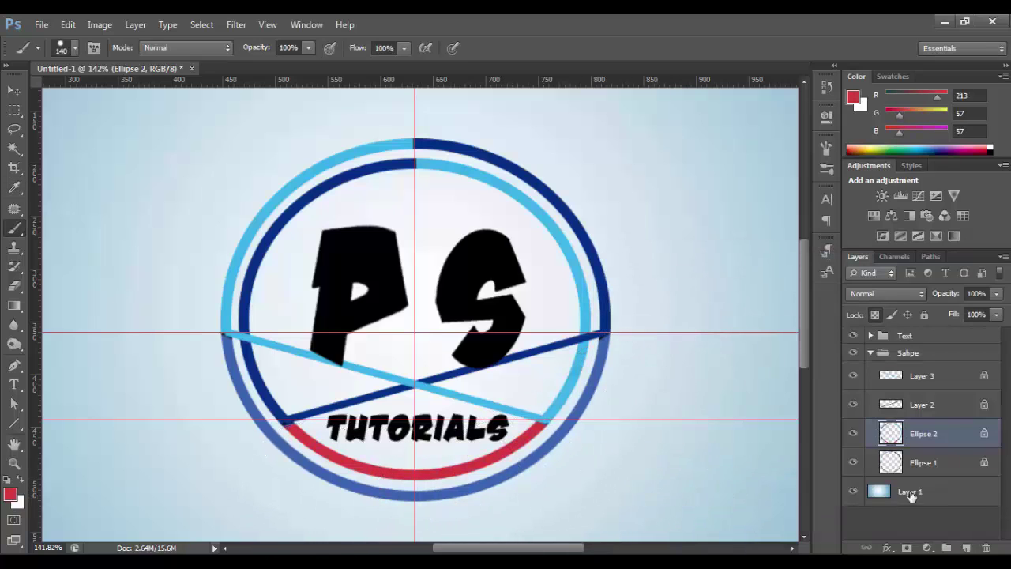
pyautogui.click(920, 462)
pyautogui.moveTo(623, 406)
pyautogui.mouseDown()
pyautogui.moveTo(266, 481)
pyautogui.moveTo(192, 402)
pyautogui.mouseUp()
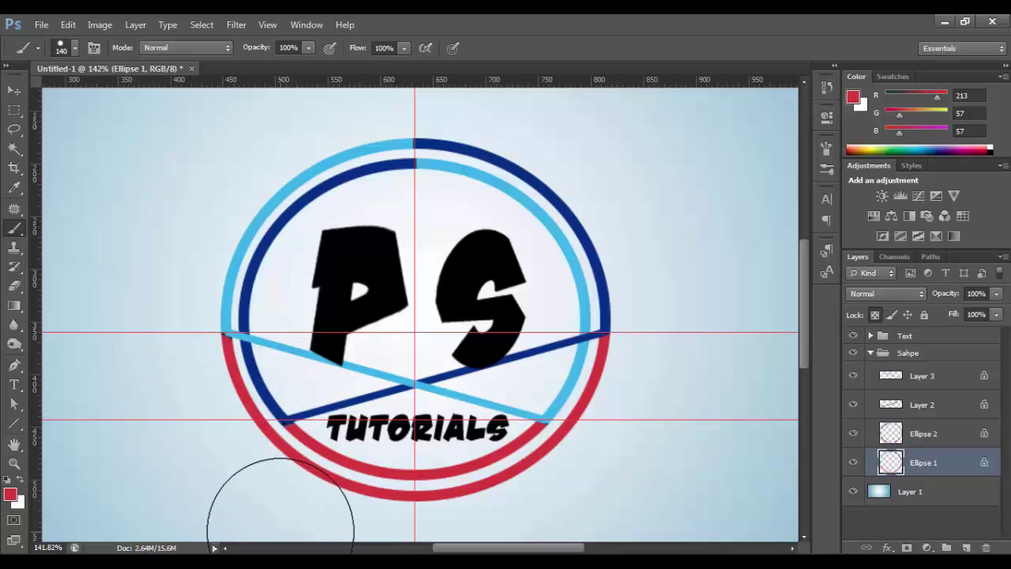
# - Zoom in with a 12 px brush and retouch the light and dark blue seams
pyautogui.hotkey('ctrl', '+')
pyautogui.hotkey('ctrl', '+')
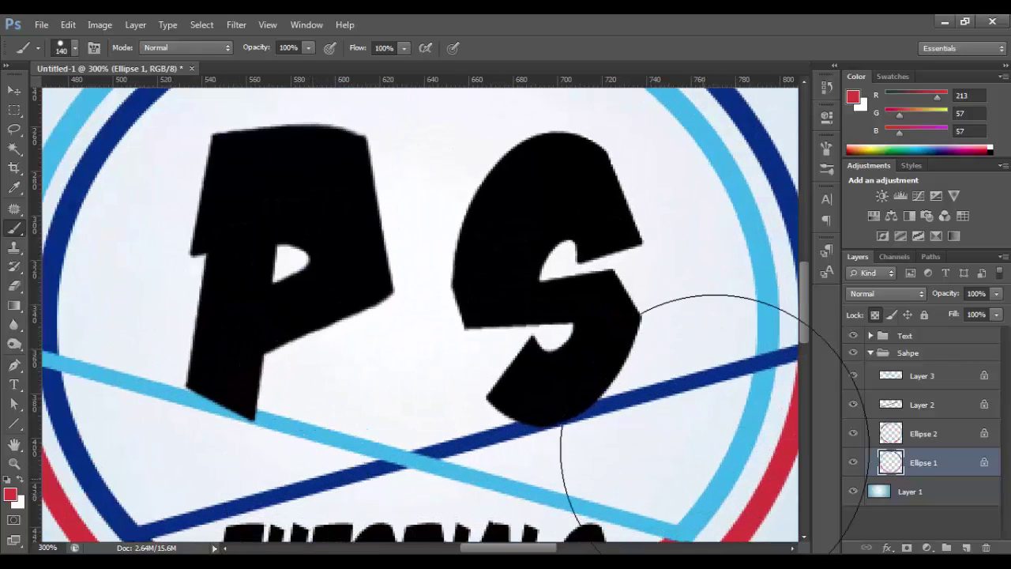
pyautogui.moveTo(801, 280); pyautogui.dragTo(802, 209)
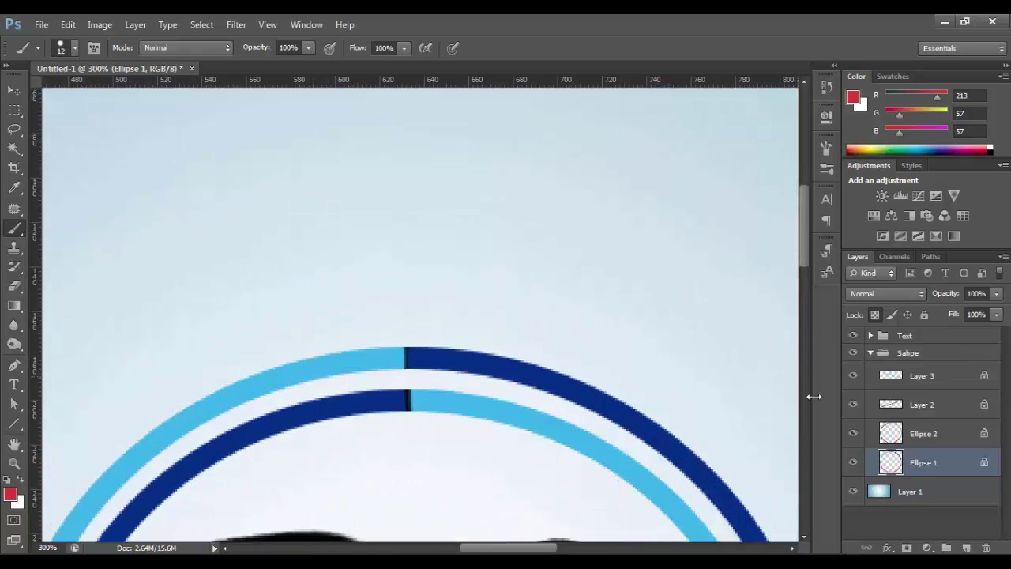
pyautogui.keyDown('alt'); pyautogui.click(503, 372); pyautogui.keyUp('alt')
pyautogui.keyDown('alt'); pyautogui.click(383, 357); pyautogui.keyUp('alt')
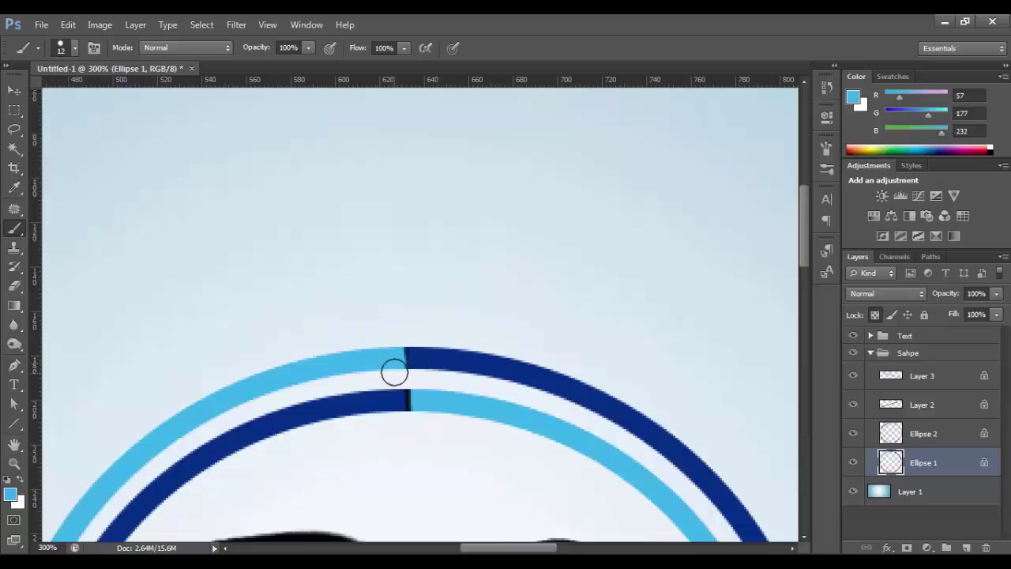
pyautogui.click(916, 439)
pyautogui.keyDown('alt'); pyautogui.click(366, 402); pyautogui.keyUp('alt')
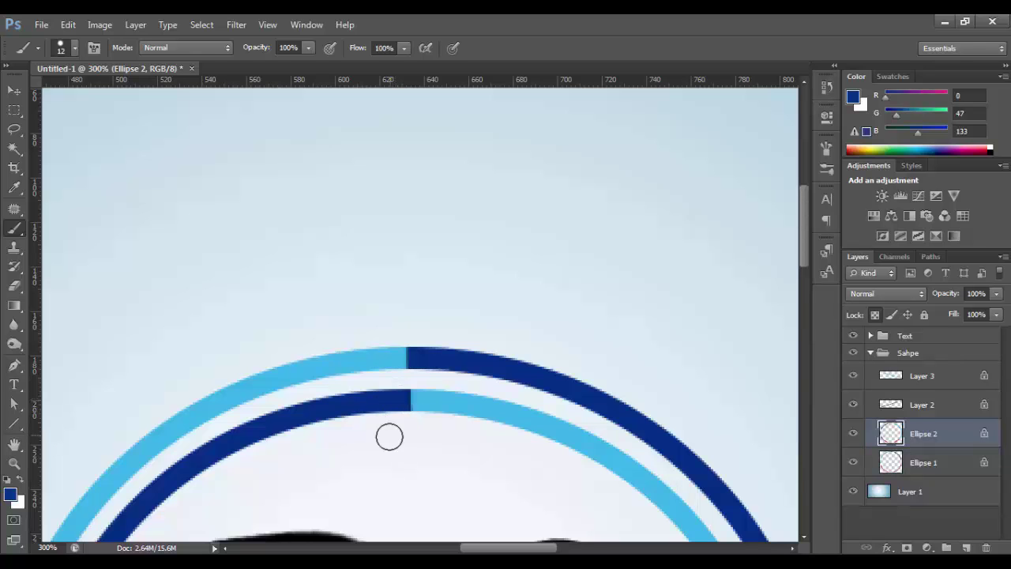
pyautogui.scroll(-5, 811, 304)
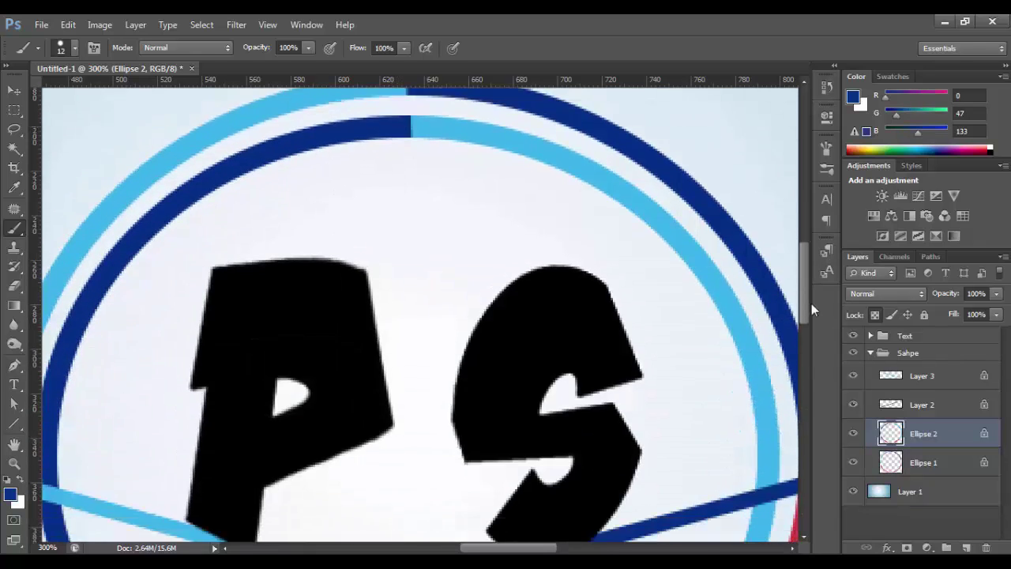
pyautogui.scroll(-3, 810, 303)
pyautogui.hscroll(-5, 536, 441)
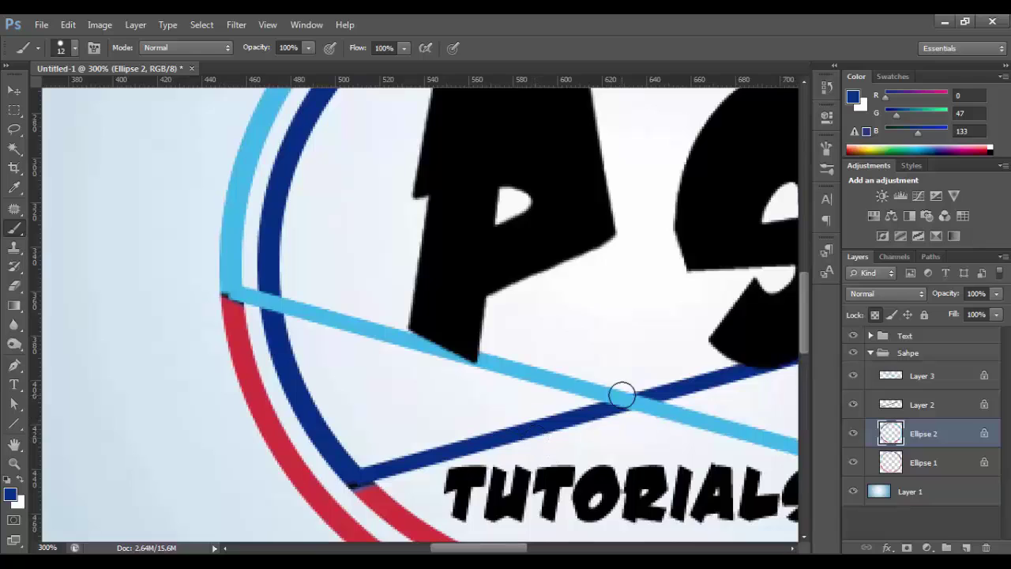
# - Patch the remaining light blue, red and dark blue seams on both rings, then zoom out
pyautogui.hotkey('alt', '[')
pyautogui.keyDown('alt'); pyautogui.click(243, 276); pyautogui.keyUp('alt')
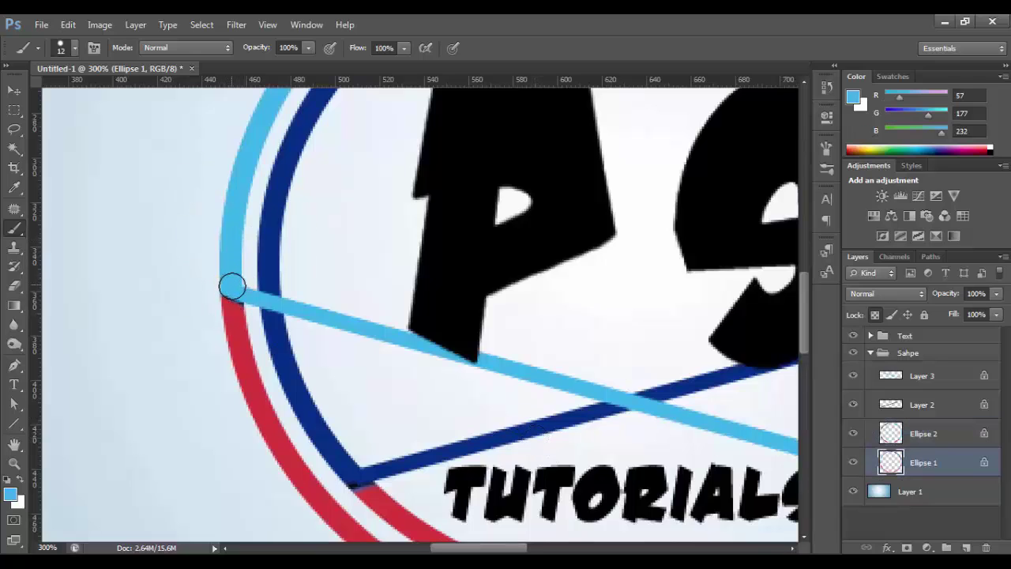
pyautogui.keyDown('alt'); pyautogui.click(240, 314); pyautogui.keyUp('alt')
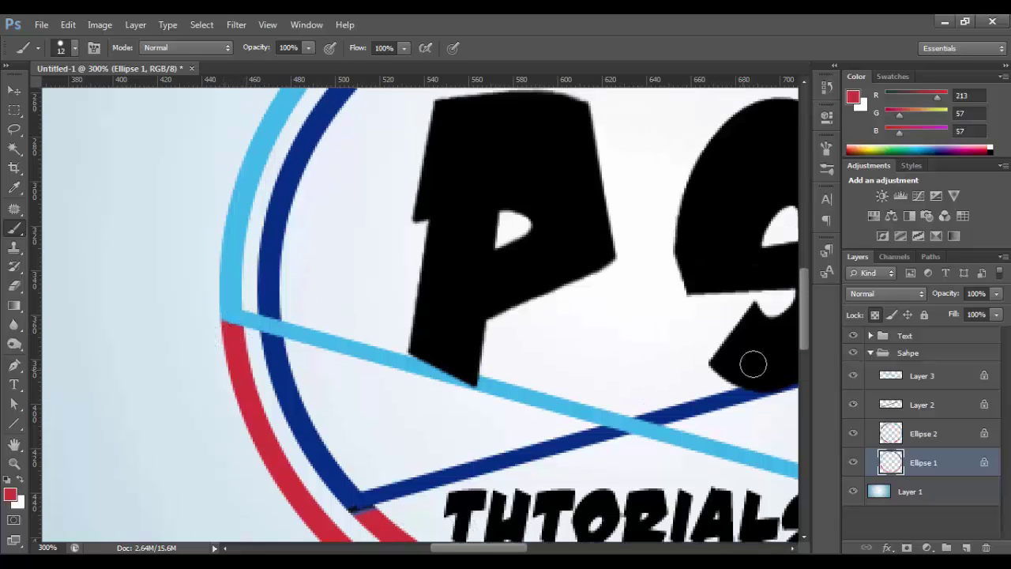
pyautogui.scroll(-5, 449, 533)
pyautogui.hotkey('alt', ']')
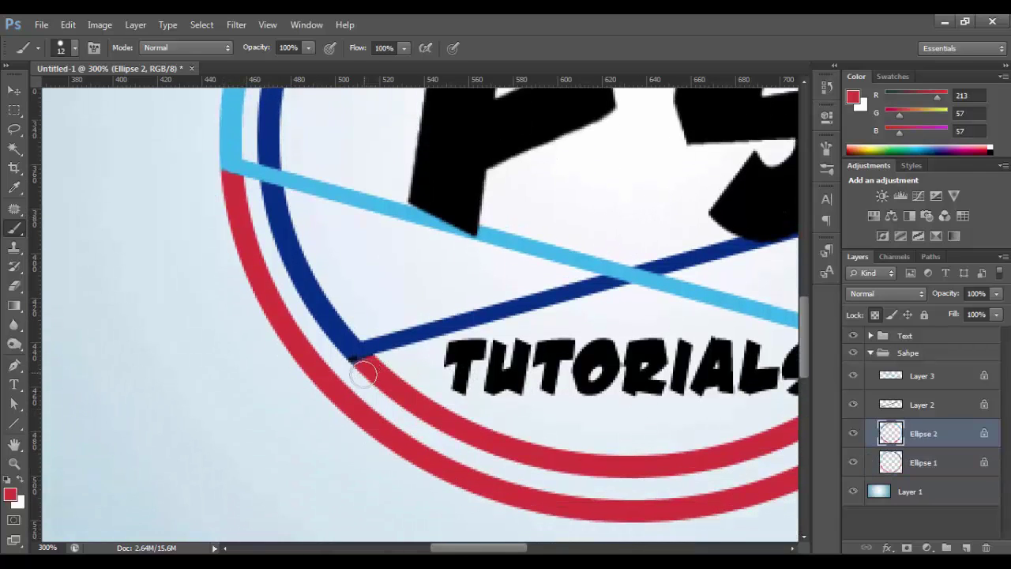
pyautogui.keyDown('alt'); pyautogui.click(350, 349); pyautogui.keyUp('alt')
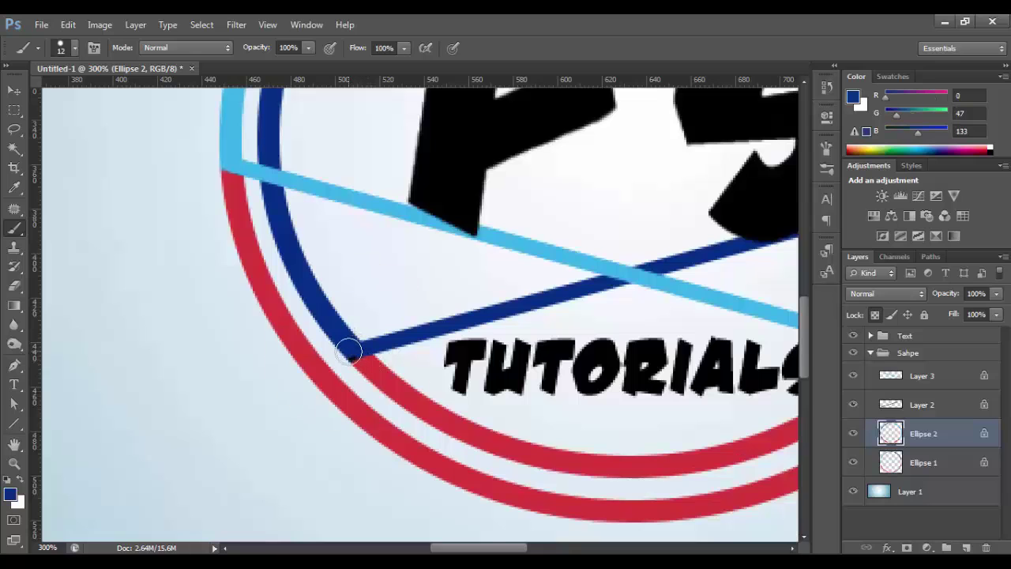
pyautogui.moveTo(510, 549); pyautogui.dragTo(566, 550)
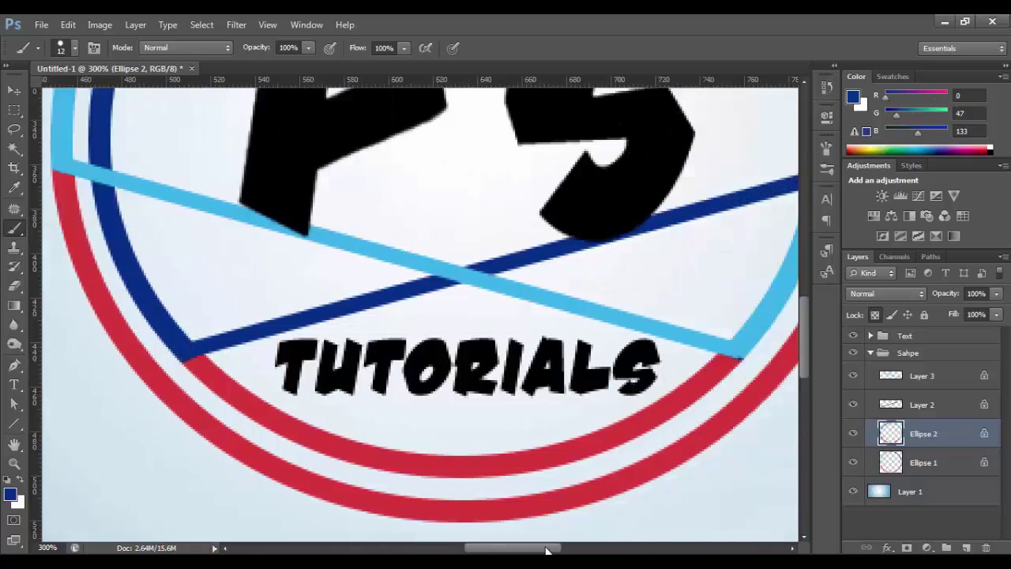
pyautogui.keyDown('alt'); pyautogui.click(499, 348); pyautogui.keyUp('alt')
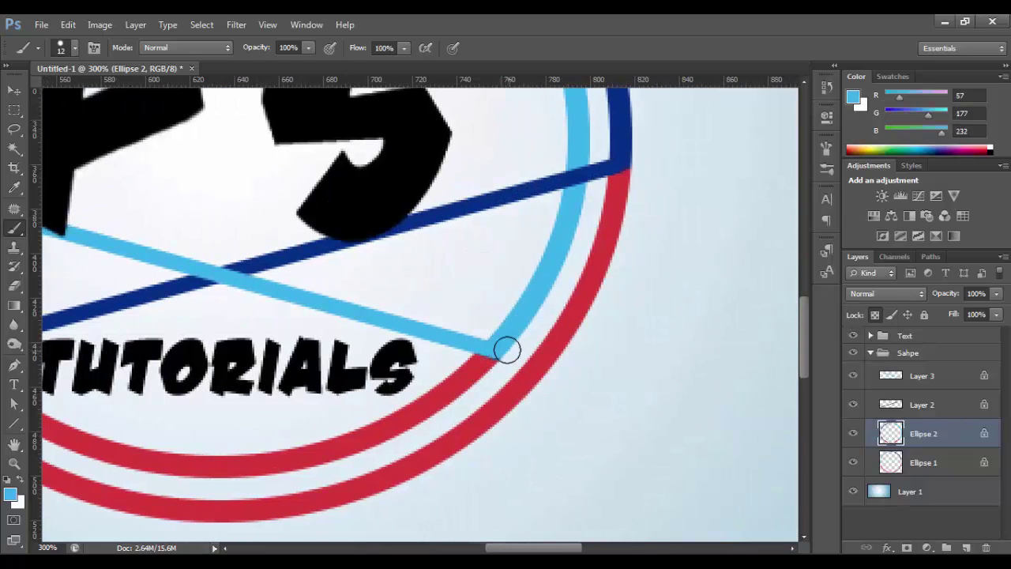
pyautogui.moveTo(802, 347); pyautogui.dragTo(802, 320)
pyautogui.keyDown('alt'); pyautogui.click(623, 293); pyautogui.keyUp('alt')
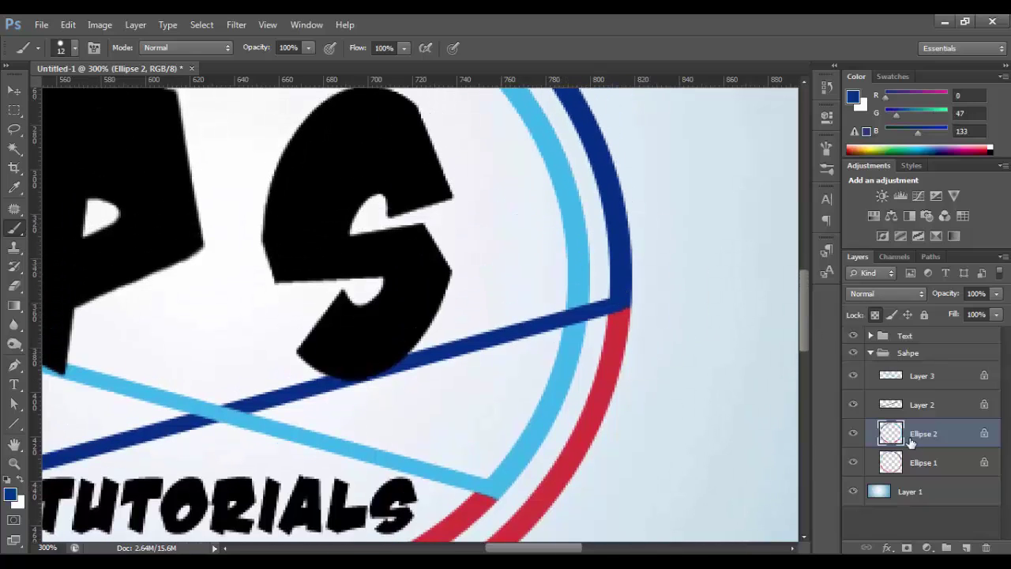
pyautogui.hotkey('alt', '[')
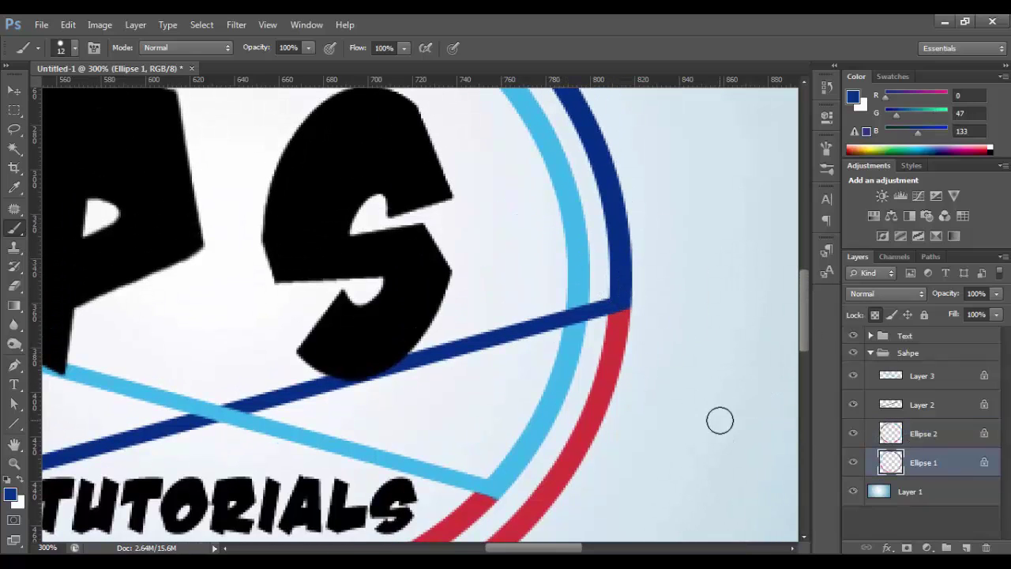
pyautogui.hotkey('ctrl', '-')
pyautogui.hotkey('ctrl', '-')
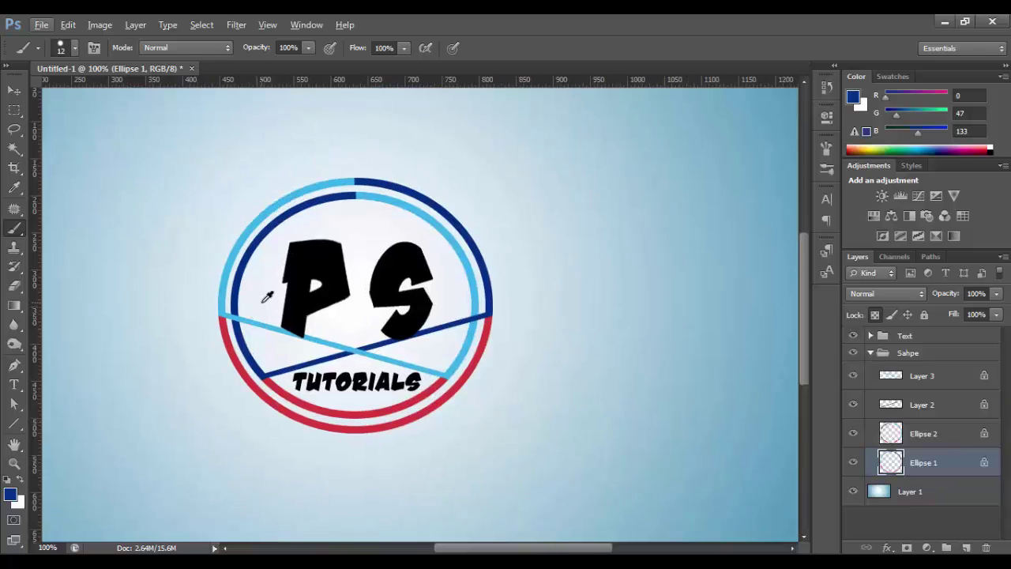
pyautogui.moveTo(564, 549); pyautogui.dragTo(544, 549)
# - Add a new Layer 5 and move it below the ring layers
pyautogui.hotkey('ctrl', '+')
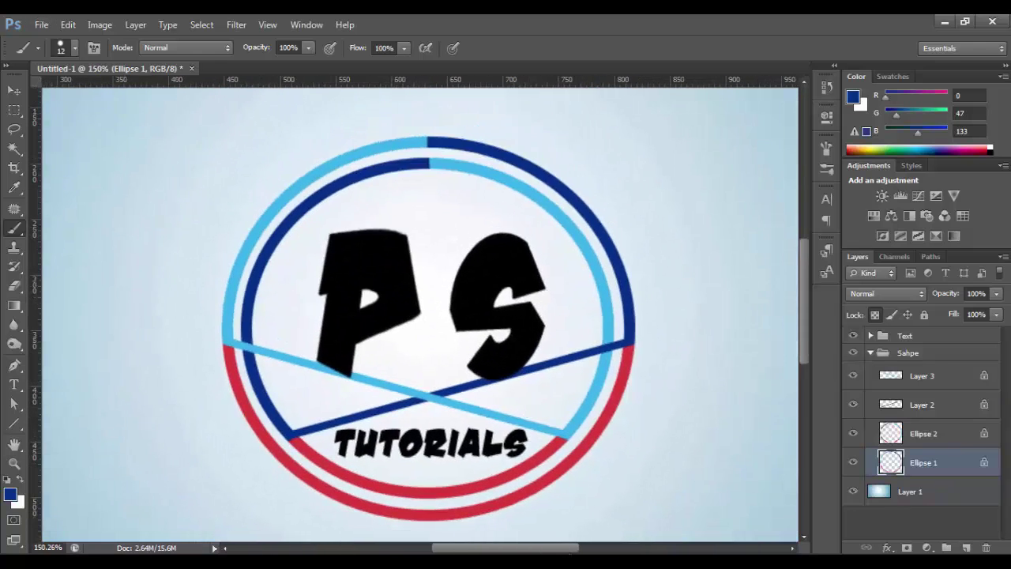
pyautogui.click(924, 439)
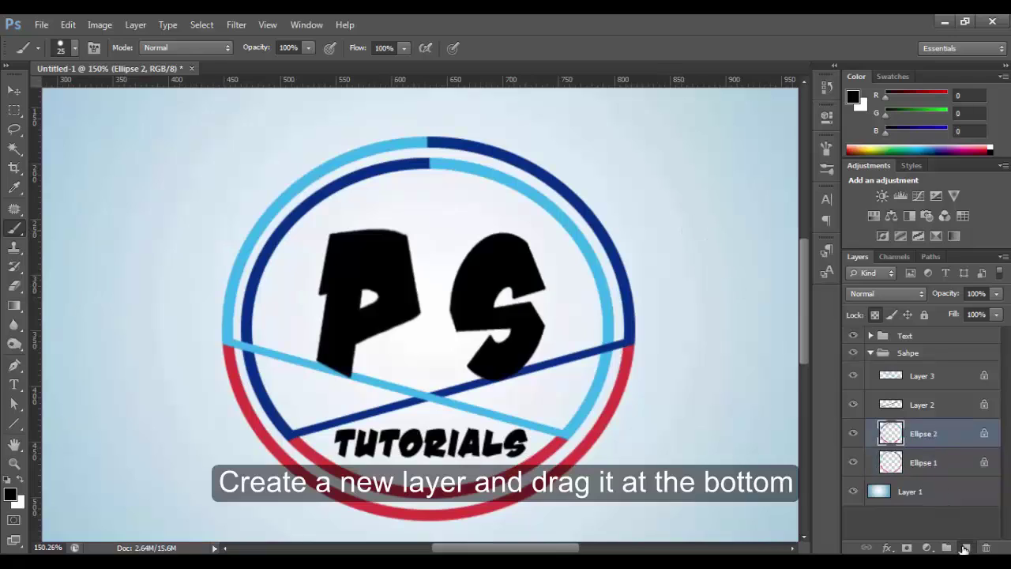
pyautogui.click(964, 548)
pyautogui.moveTo(922, 433); pyautogui.dragTo(922, 505)
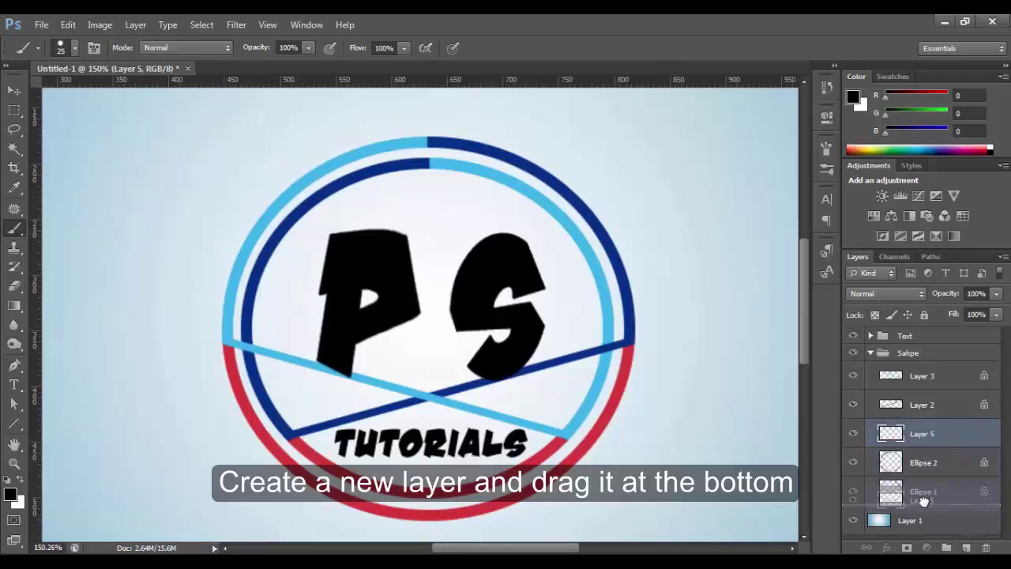
# - Paint a 21 px black band all around the gap between the two rings
pyautogui.keyDown('alt'); pyautogui.rightClick(216, 186); pyautogui.keyUp('alt')
pyautogui.keyDown('alt'); pyautogui.rightClick(344, 175); pyautogui.keyUp('alt')
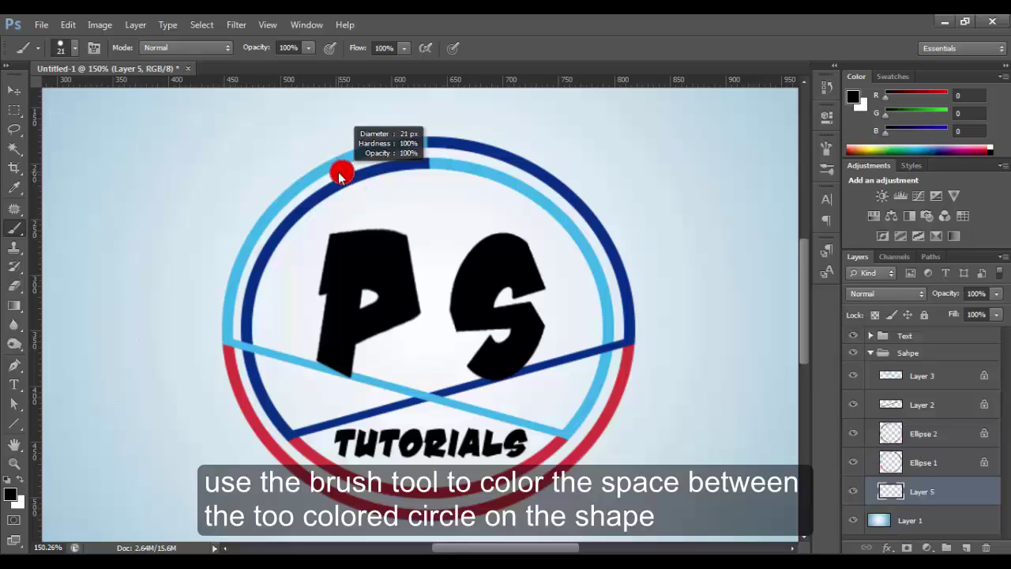
pyautogui.moveTo(347, 169); pyautogui.dragTo(332, 175)
pyautogui.moveTo(284, 207); pyautogui.dragTo(235, 303)
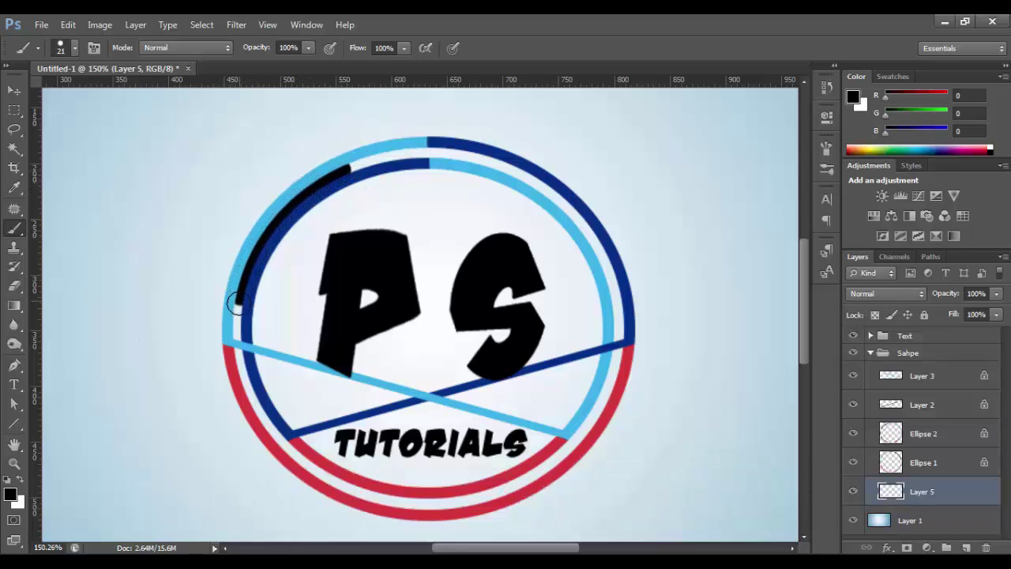
pyautogui.moveTo(239, 358); pyautogui.dragTo(264, 422)
pyautogui.moveTo(296, 456)
pyautogui.mouseDown()
pyautogui.moveTo(391, 497)
pyautogui.moveTo(451, 503)
pyautogui.moveTo(510, 482)
pyautogui.moveTo(562, 452)
pyautogui.moveTo(620, 341)
pyautogui.moveTo(612, 265)
pyautogui.moveTo(569, 205)
pyautogui.moveTo(510, 162)
pyautogui.moveTo(347, 169)
pyautogui.mouseUp()
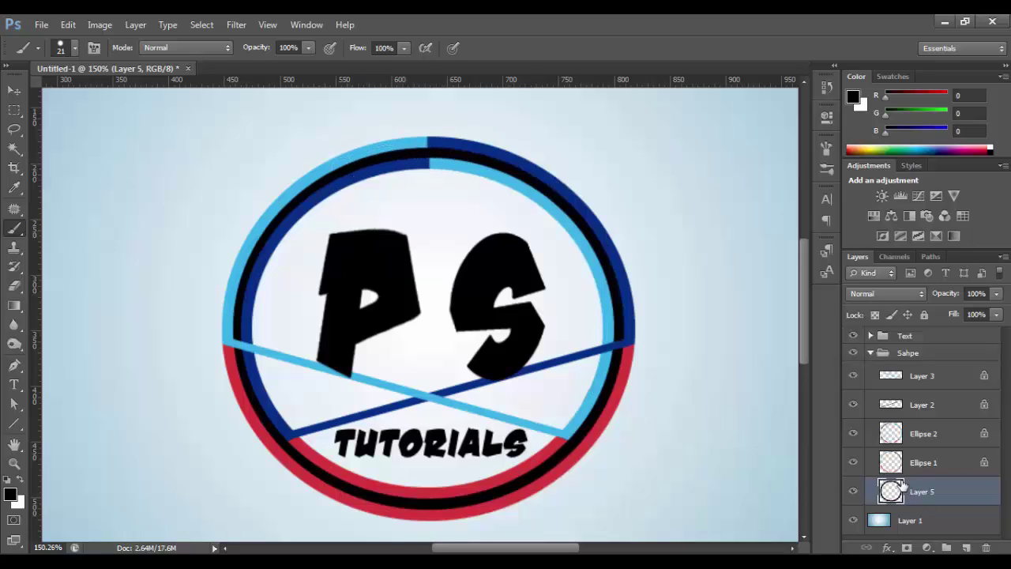
# - Add a new Layer 6 and choose a large nebula brush preset
pyautogui.click(965, 547)
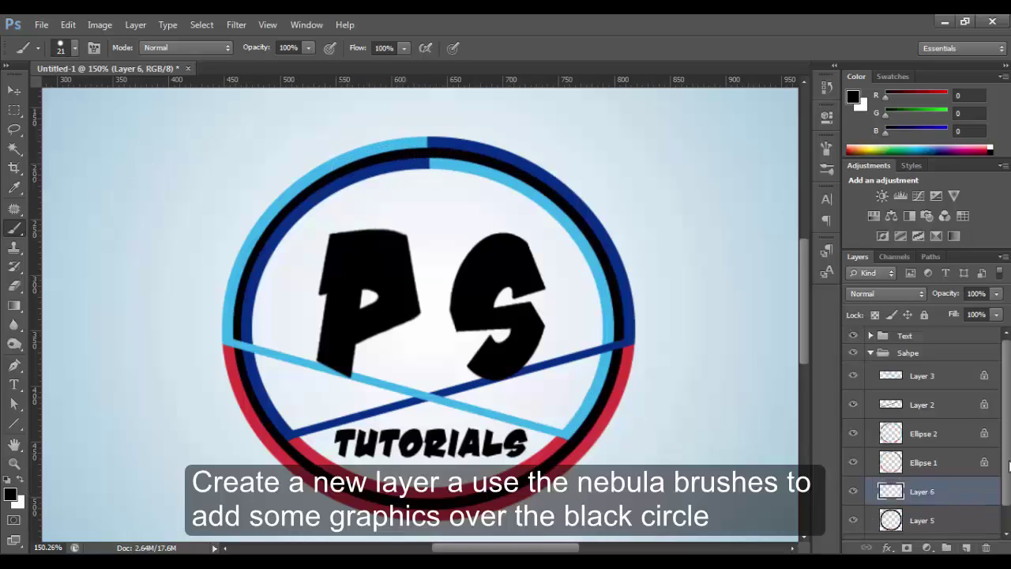
pyautogui.rightClick(138, 227)
pyautogui.scroll(-5, 454, 369)
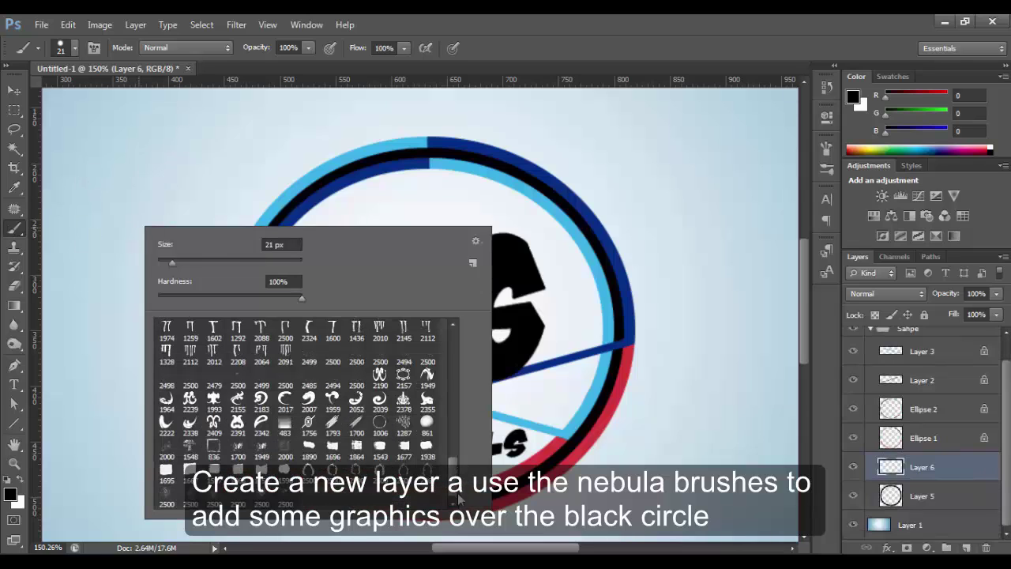
pyautogui.doubleClick(260, 496)
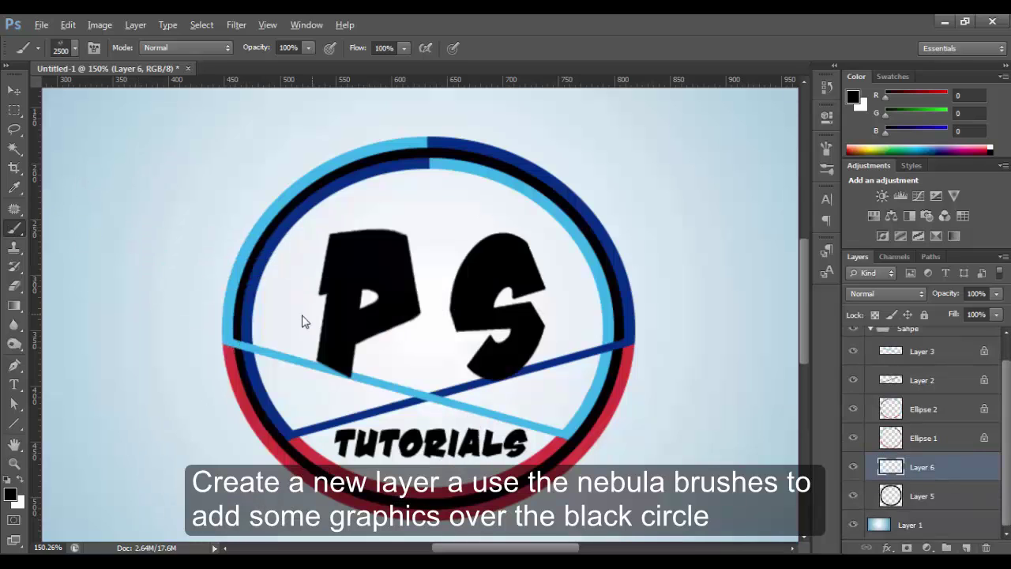
# - Stamp dark purple nebula textures around the logo on Layer 6
pyautogui.hotkey('ctrl', '-')
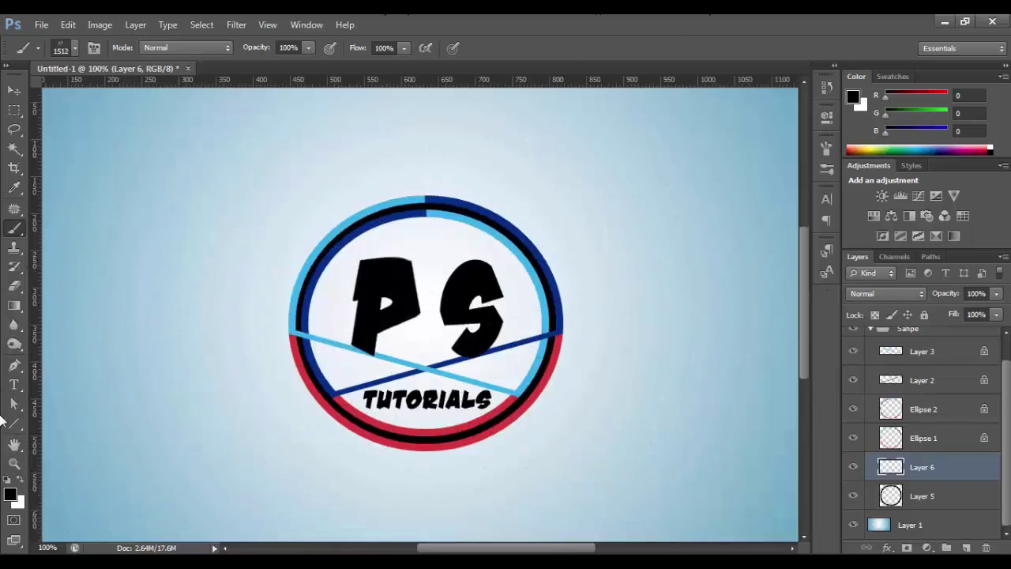
pyautogui.click(10, 494)
pyautogui.click(819, 330)
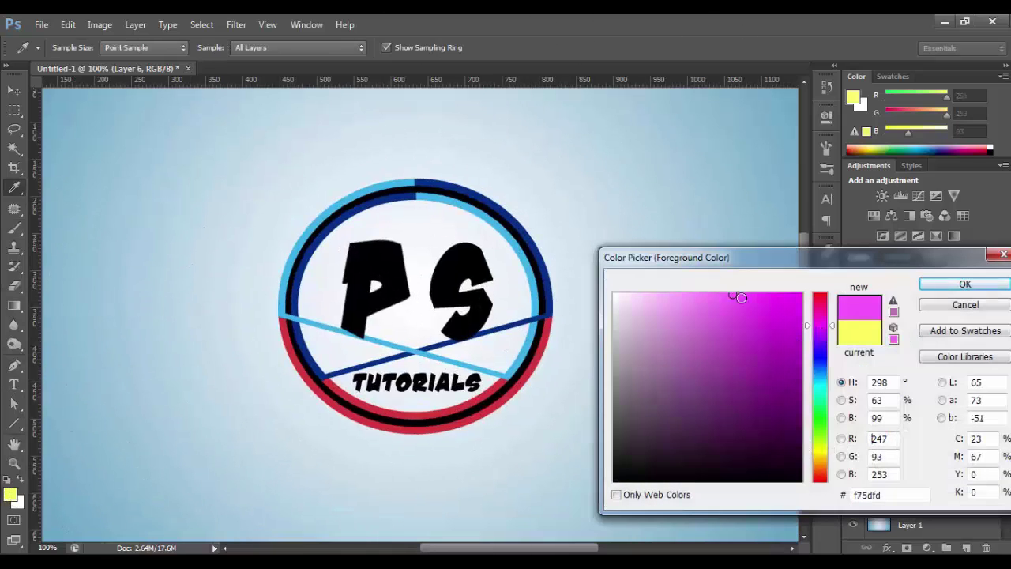
pyautogui.click(799, 371)
pyautogui.click(964, 283)
pyautogui.click(229, 260)
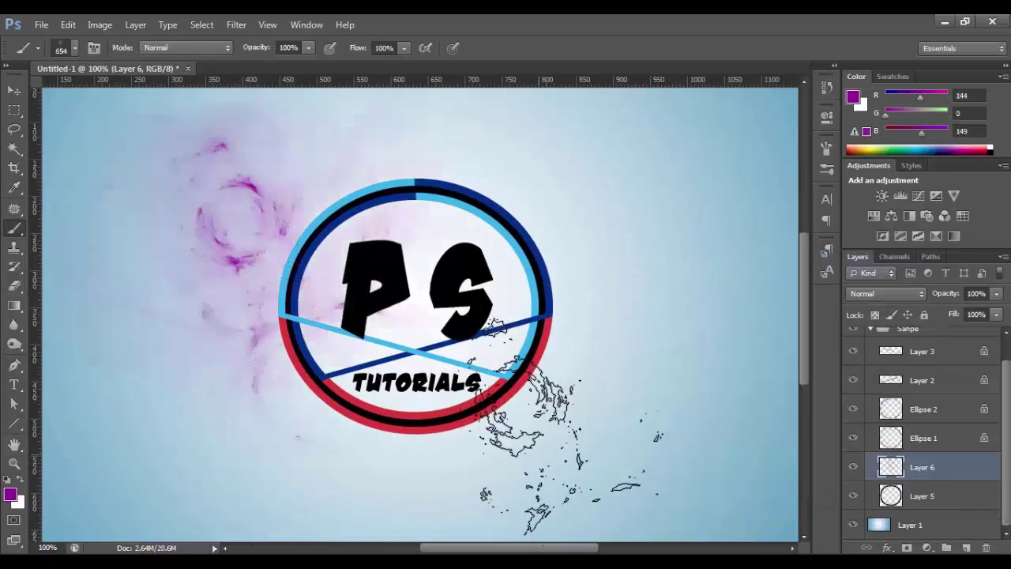
pyautogui.click(324, 423)
pyautogui.click(489, 189)
pyautogui.click(379, 158)
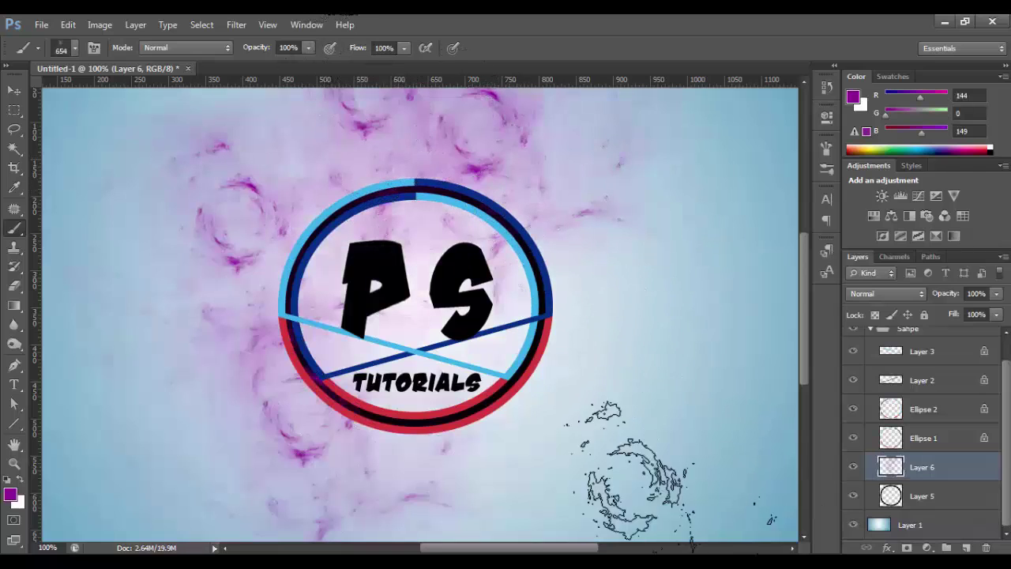
pyautogui.click(574, 427)
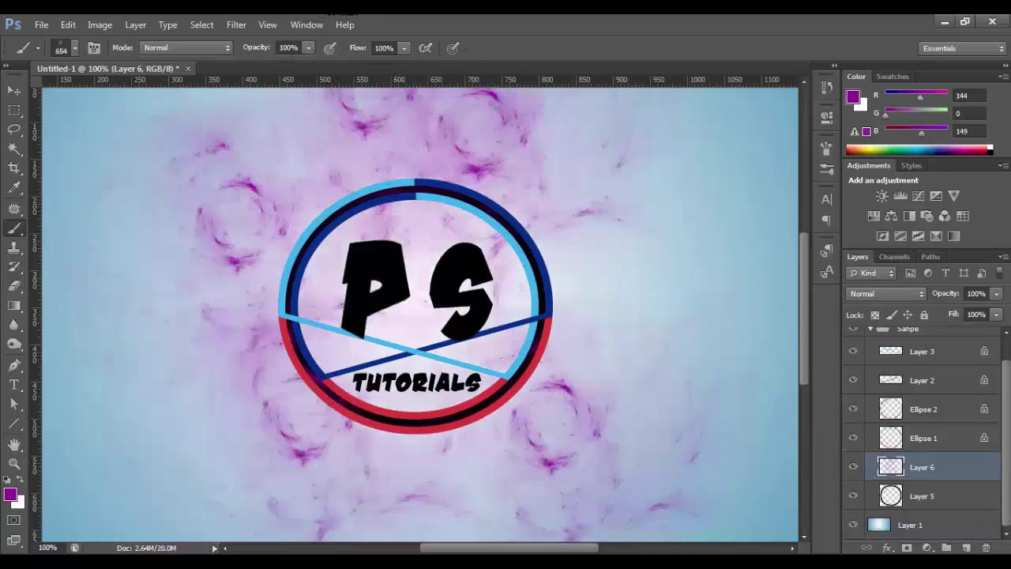
pyautogui.click(852, 466)
pyautogui.click(852, 466)
# - Tint the nebula layer with one large blue-violet (114,72,252) brush dab
pyautogui.doubleClick(186, 309)
pyautogui.click(10, 494)
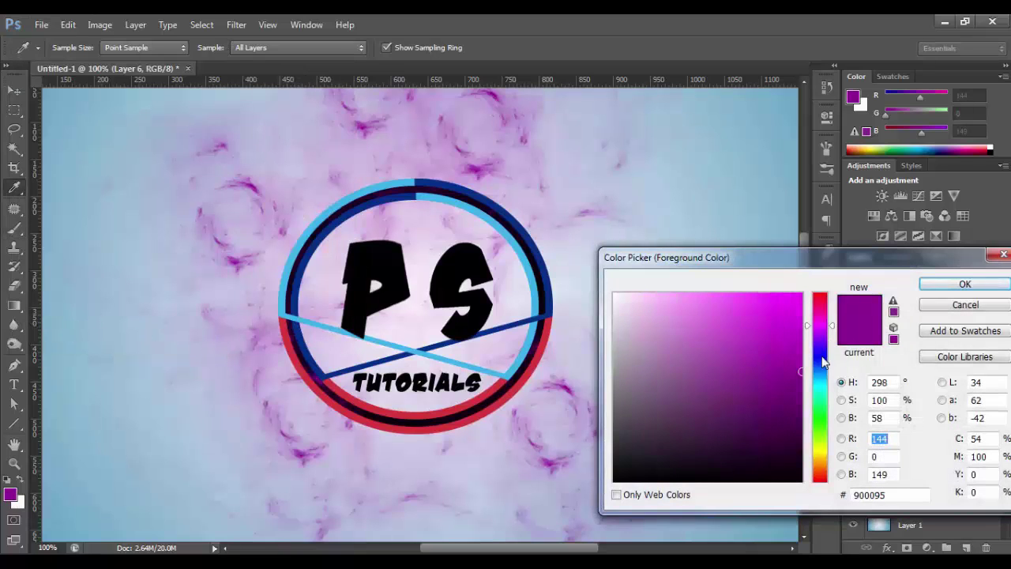
pyautogui.click(745, 293)
pyautogui.click(958, 282)
pyautogui.click(407, 323)
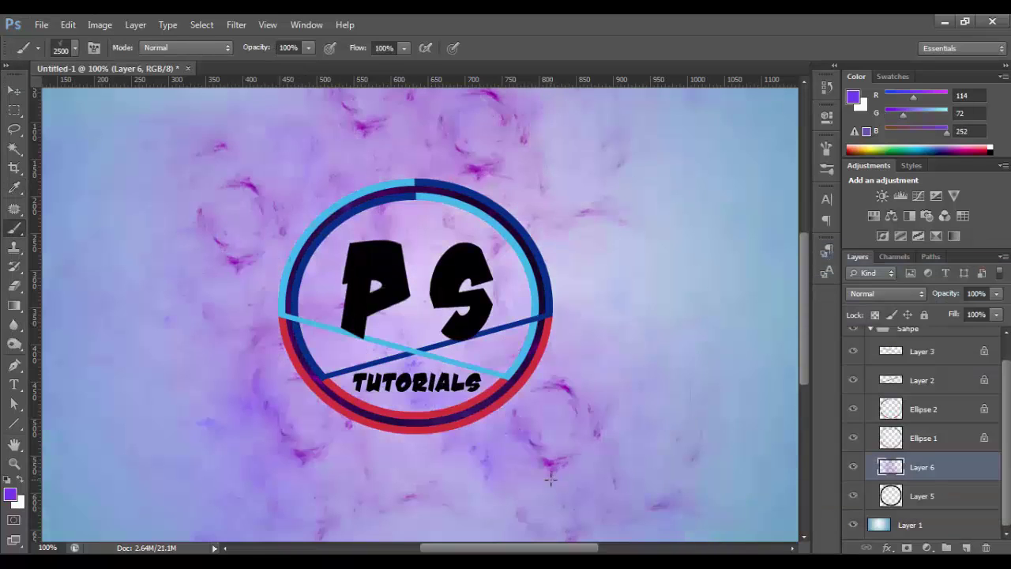
# - Shrink the brush to 686 px and review the brush presets
pyautogui.moveTo(634, 365); pyautogui.dragTo(655, 430)
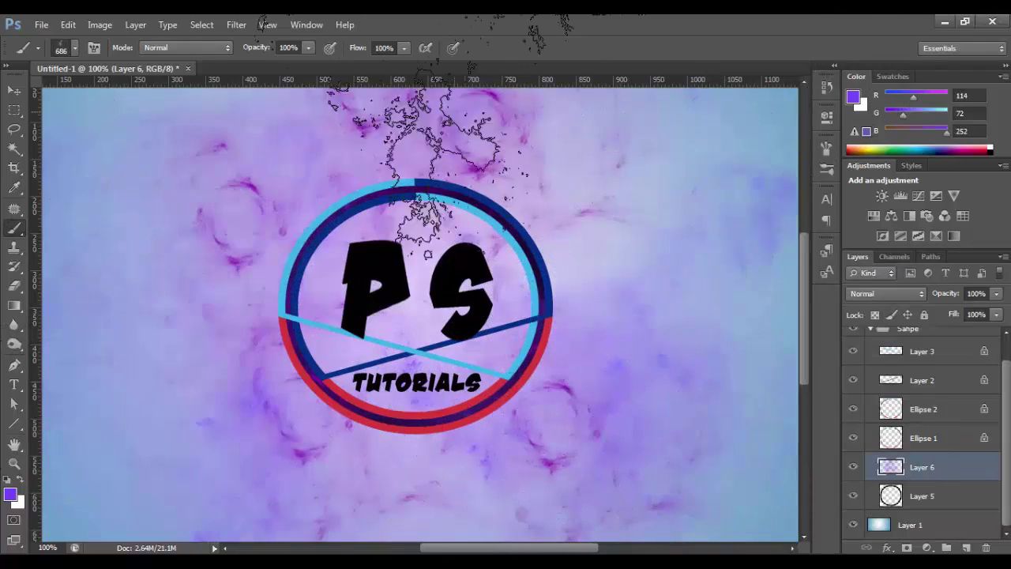
pyautogui.click(75, 47)
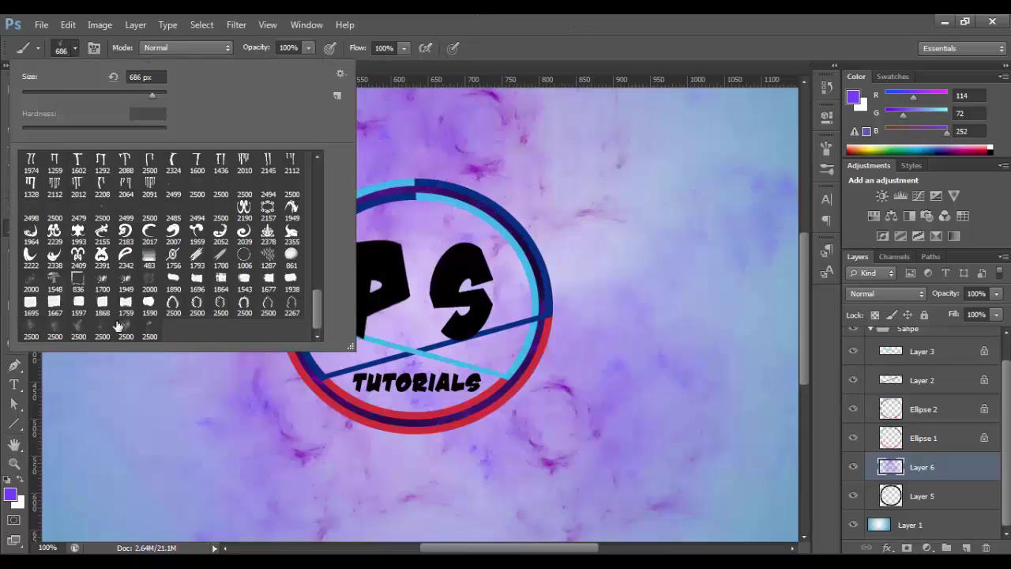
pyautogui.press('Return')
pyautogui.click(11, 494)
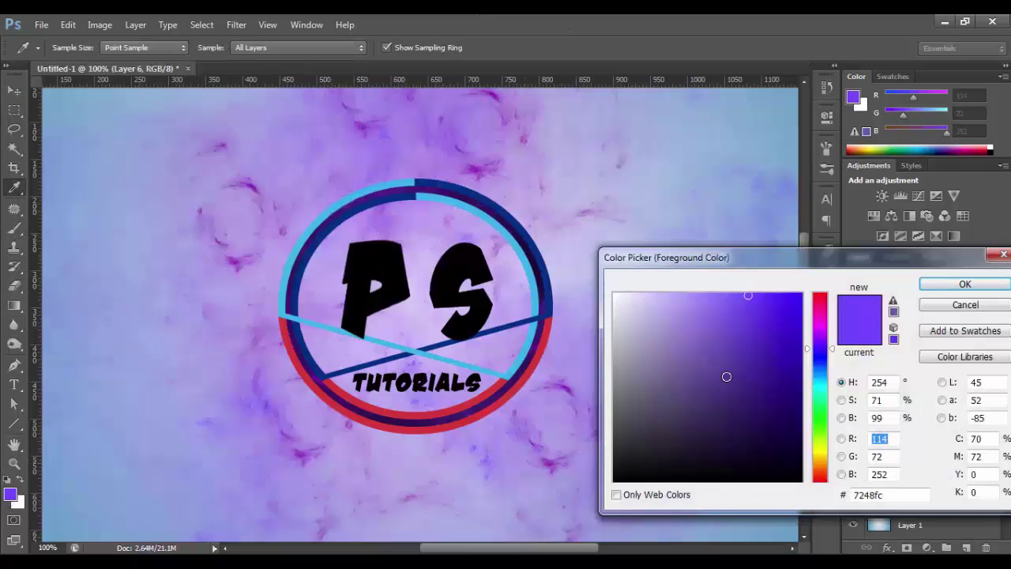
# - Choose cyan and stamp large splatter brushes onto Layer 6's nebula texture
pyautogui.moveTo(826, 363); pyautogui.dragTo(826, 384)
pyautogui.click(964, 283)
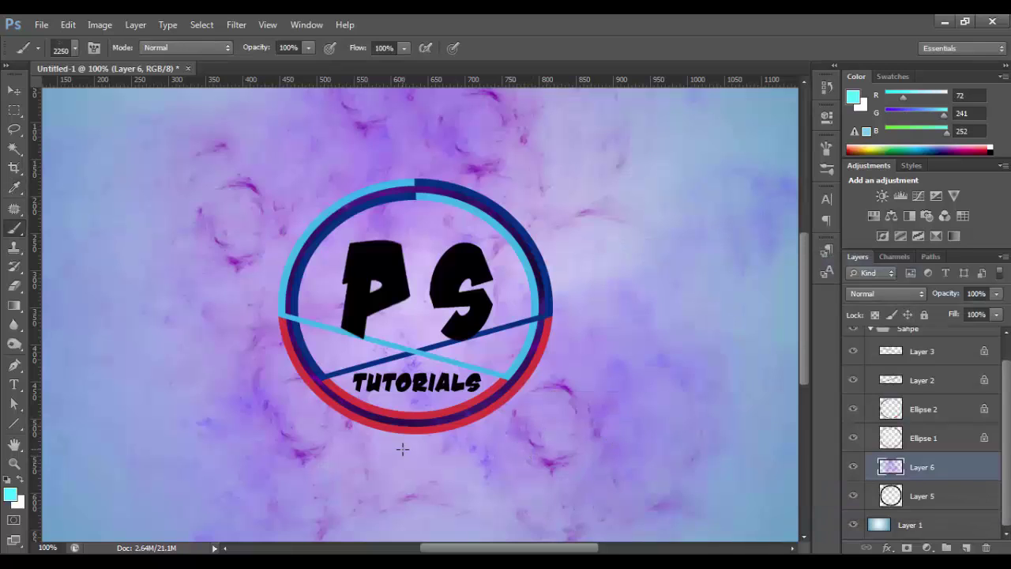
pyautogui.moveTo(401, 449); pyautogui.dragTo(521, 371)
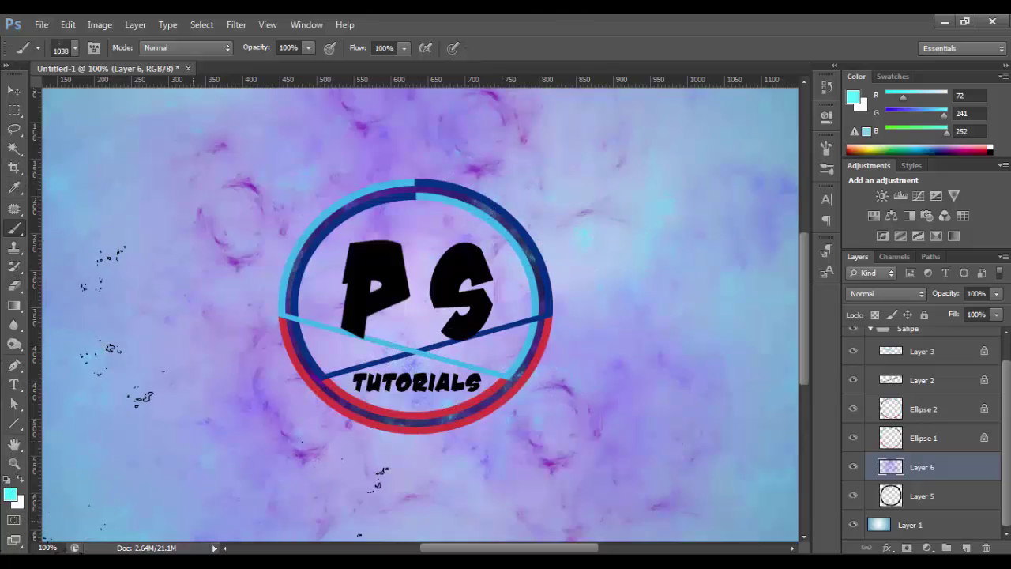
pyautogui.click(14, 90)
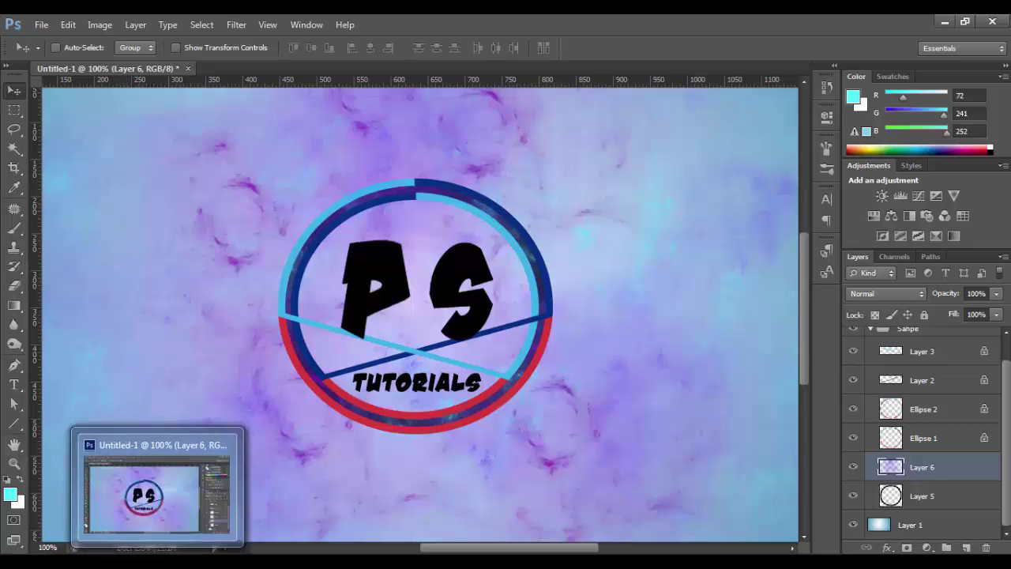
pyautogui.rightClick(158, 366)
pyautogui.click(14, 228)
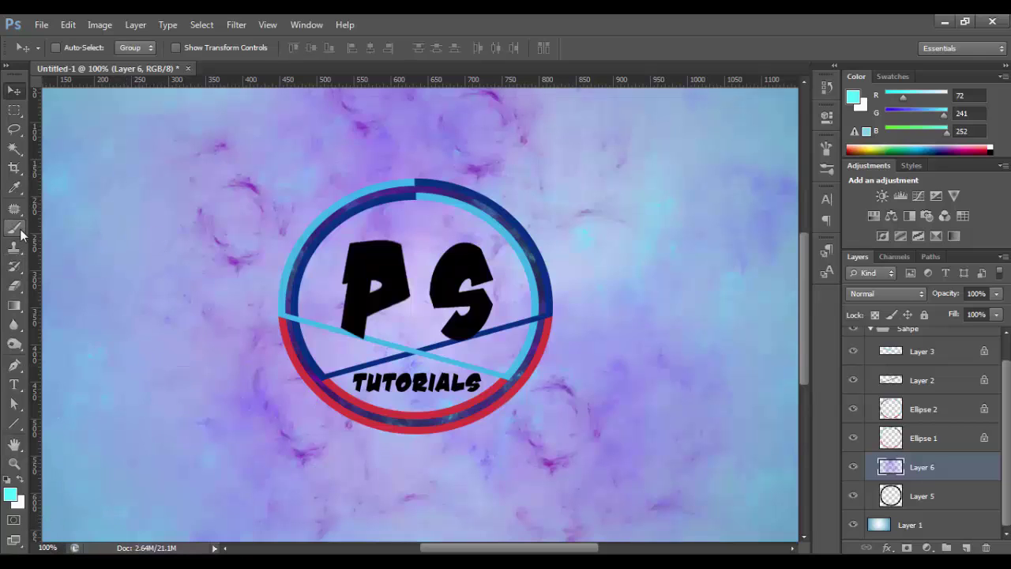
pyautogui.rightClick(231, 262)
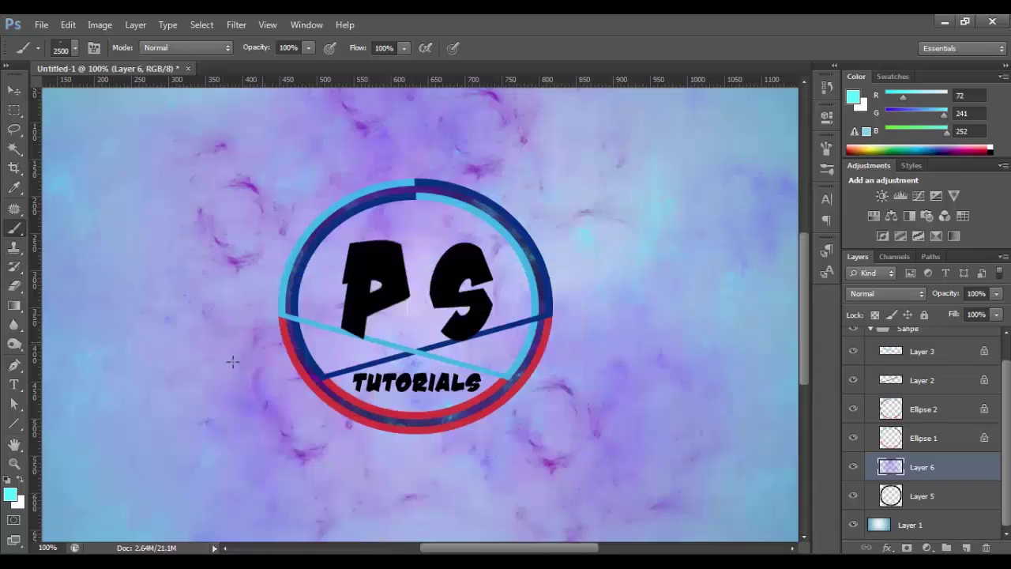
# - Stamp dark purple (4d019c) splatters across the canvas, then clip Layer 6 to the ring Layer 5
pyautogui.click(11, 496)
pyautogui.click(819, 340)
pyautogui.click(801, 365)
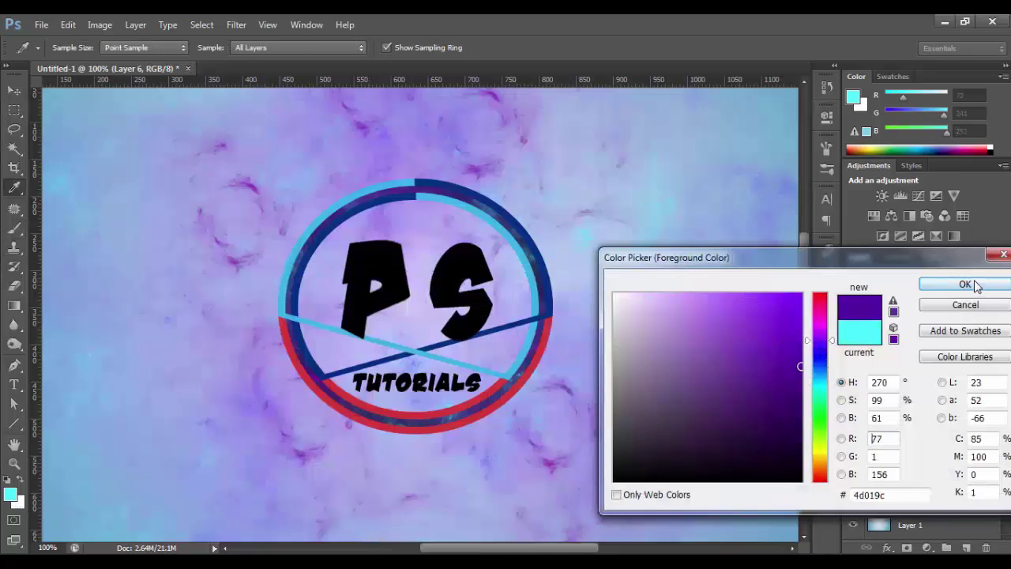
pyautogui.click(965, 283)
pyautogui.click(314, 403)
pyautogui.hotkey('ctrl', 'z')
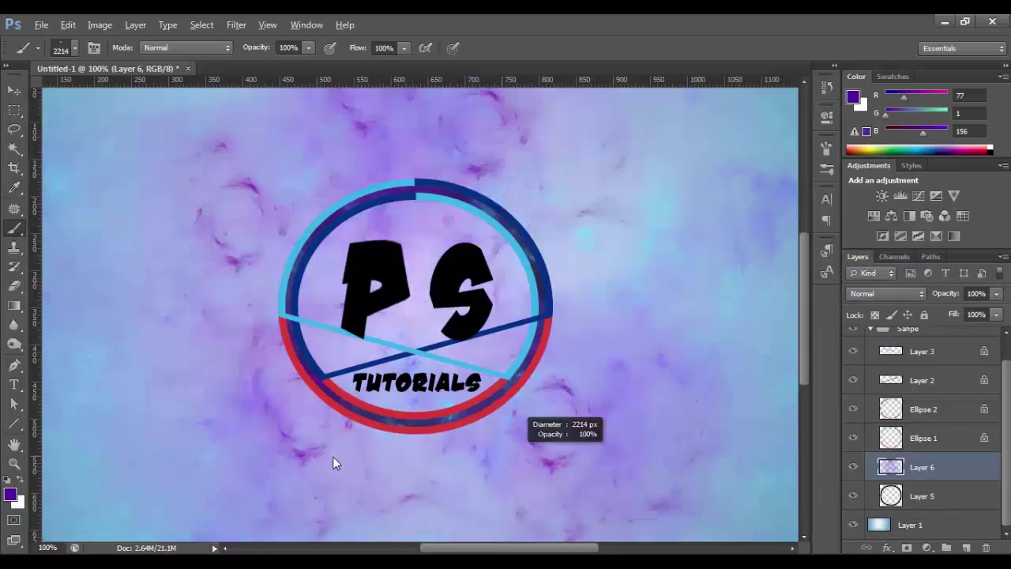
pyautogui.click(474, 355)
pyautogui.click(395, 237)
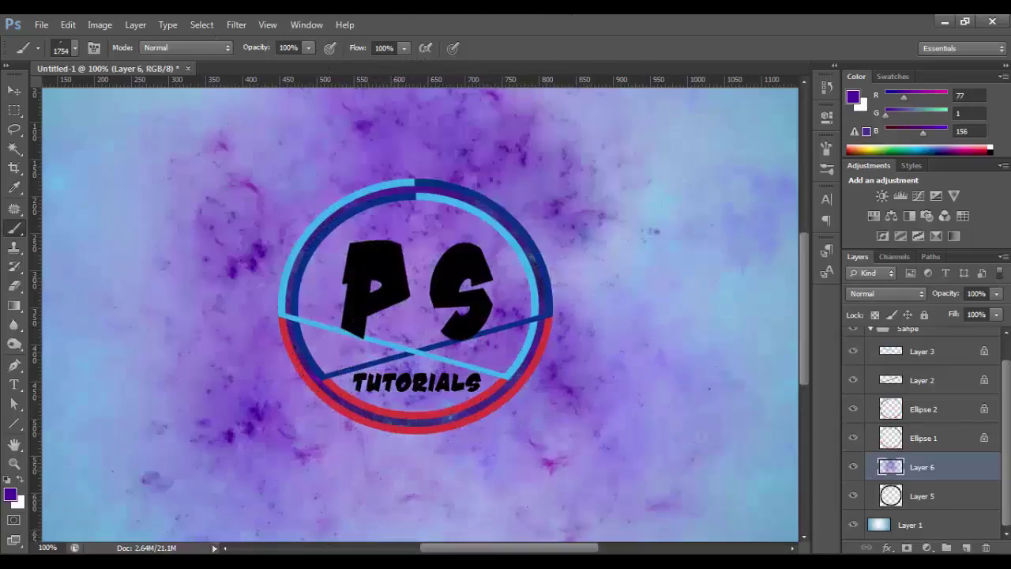
pyautogui.click(173, 158)
pyautogui.click(711, 206)
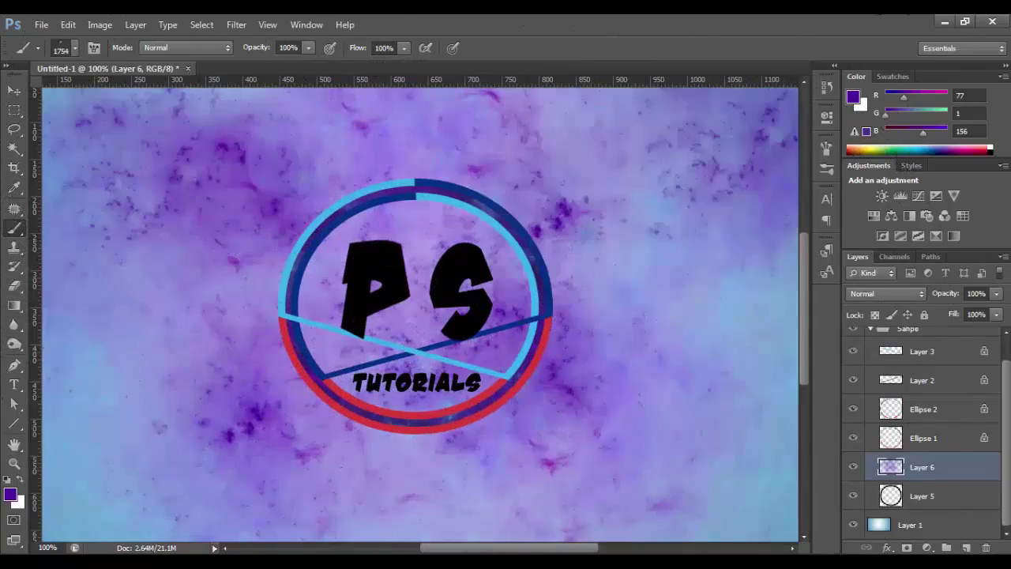
pyautogui.keyDown('alt'); pyautogui.click(936, 475); pyautogui.keyUp('alt')
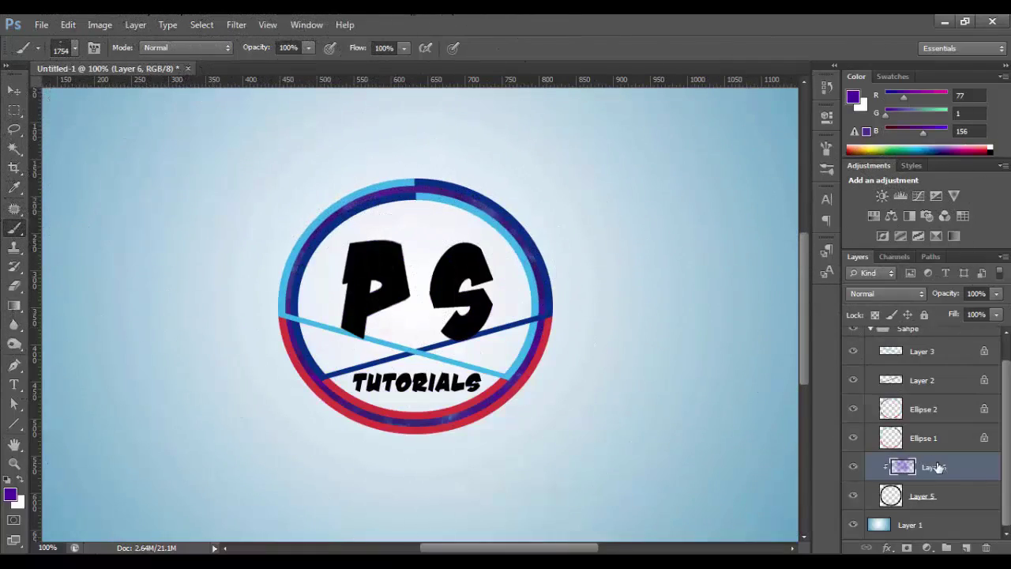
# - Magic Wand the red lower arc on Ellipse 1 and cut it onto new Layer 7
pyautogui.press('w')
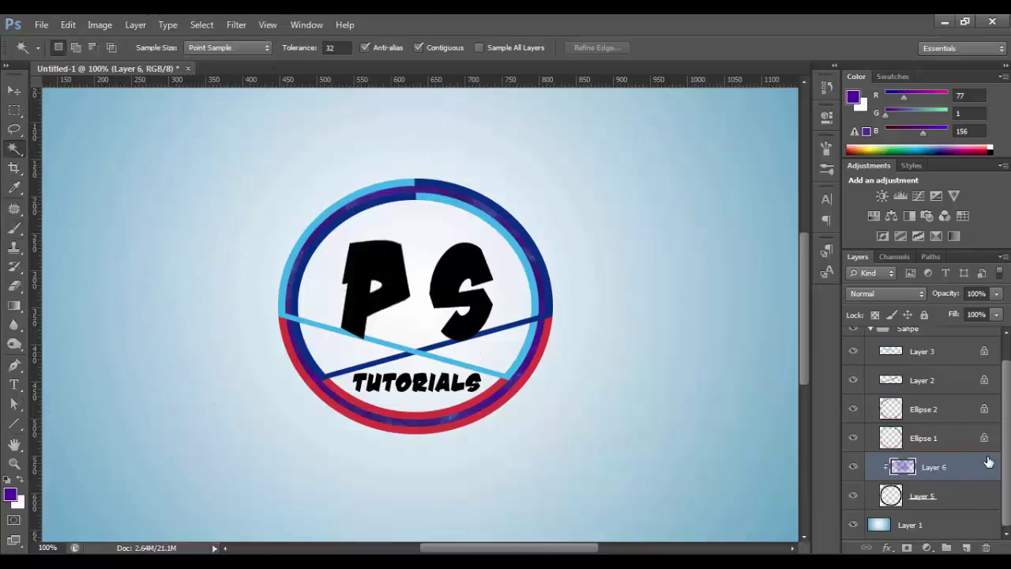
pyautogui.click(890, 409)
pyautogui.click(440, 413)
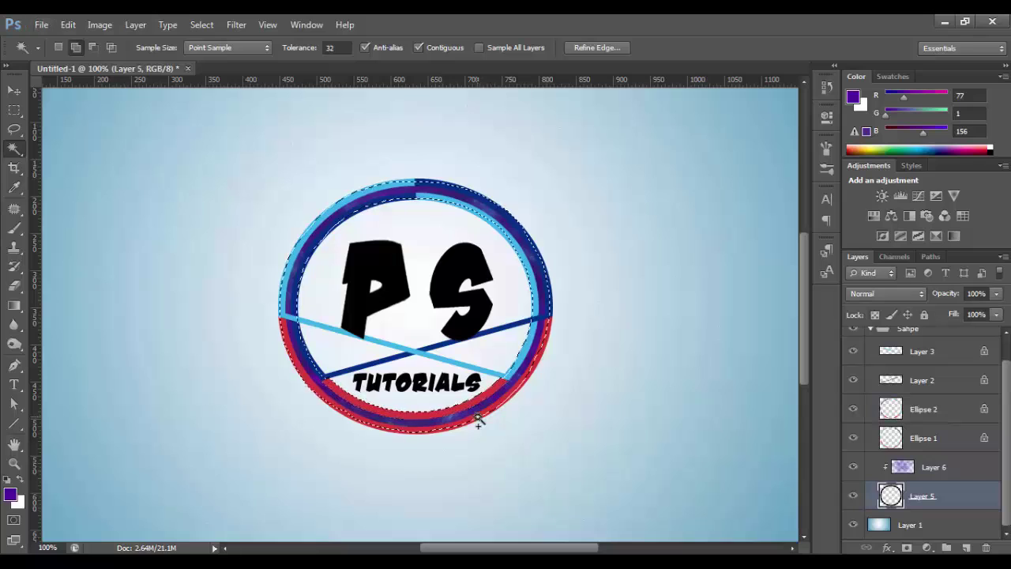
pyautogui.hotkey('ctrl', 'd')
pyautogui.click(923, 437)
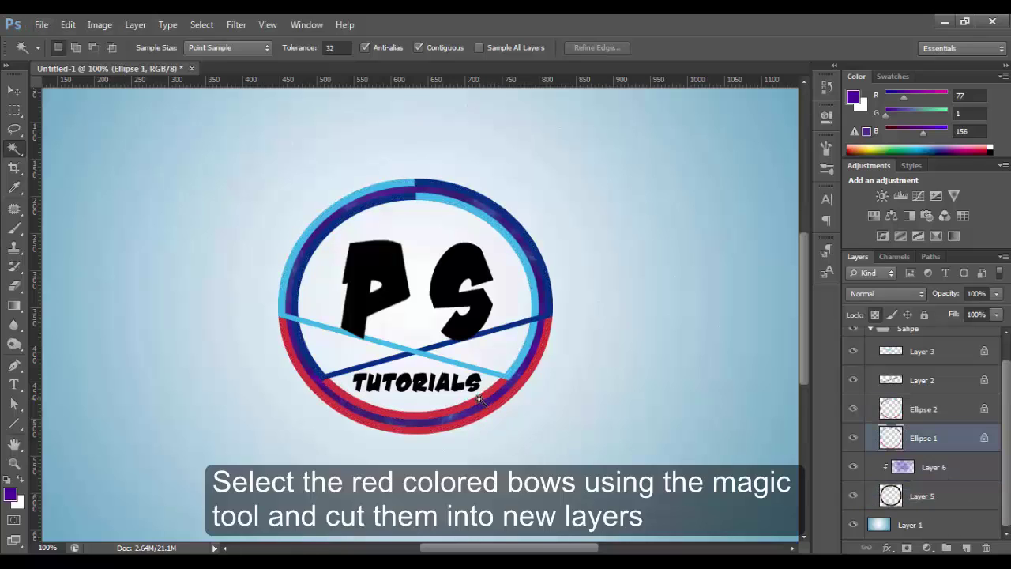
pyautogui.click(464, 425)
pyautogui.rightClick(465, 424)
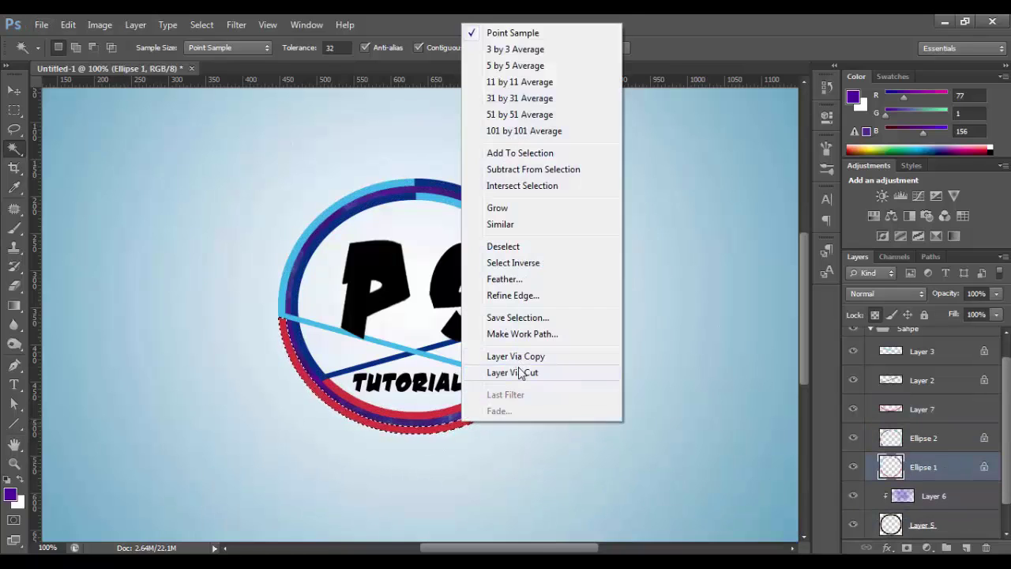
pyautogui.click(520, 372)
pyautogui.click(922, 409)
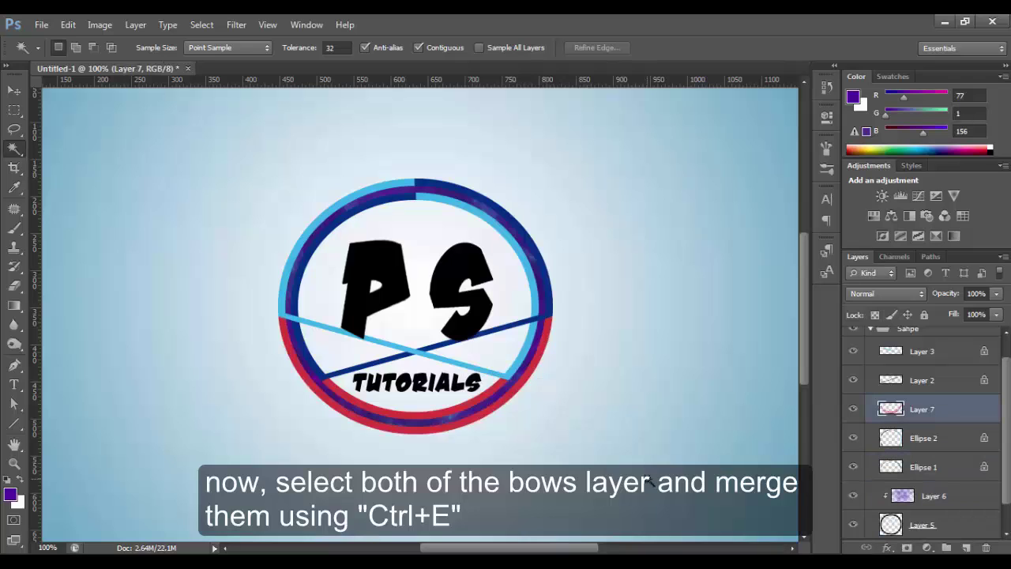
# - Clip a Layer 6 nebula copy to Layer 7 and lock Layer 7's transparent pixels
pyautogui.moveTo(934, 496); pyautogui.dragTo(924, 395)
pyautogui.keyDown('alt'); pyautogui.click(929, 423); pyautogui.keyUp('alt')
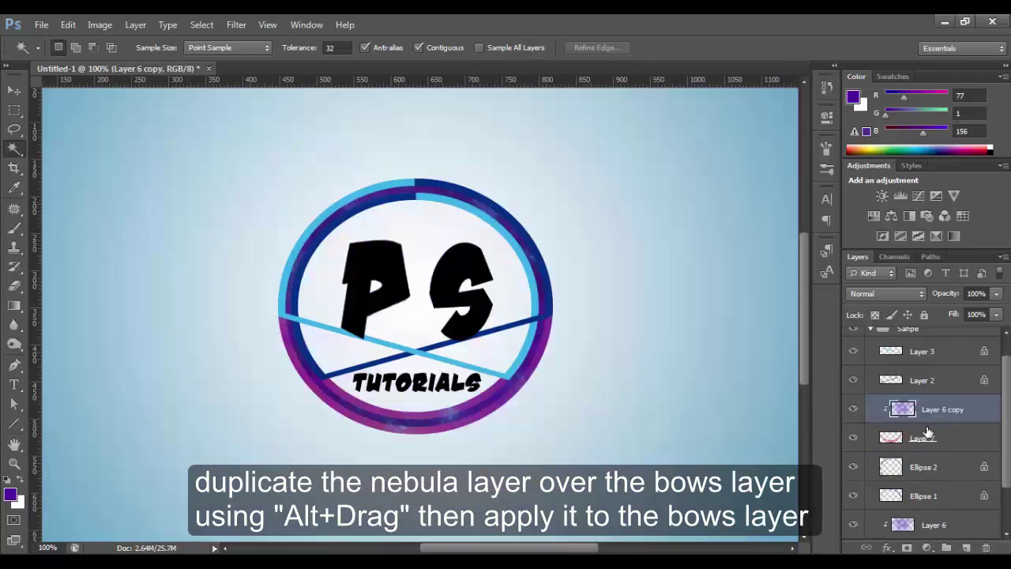
pyautogui.press('v')
pyautogui.click(912, 434)
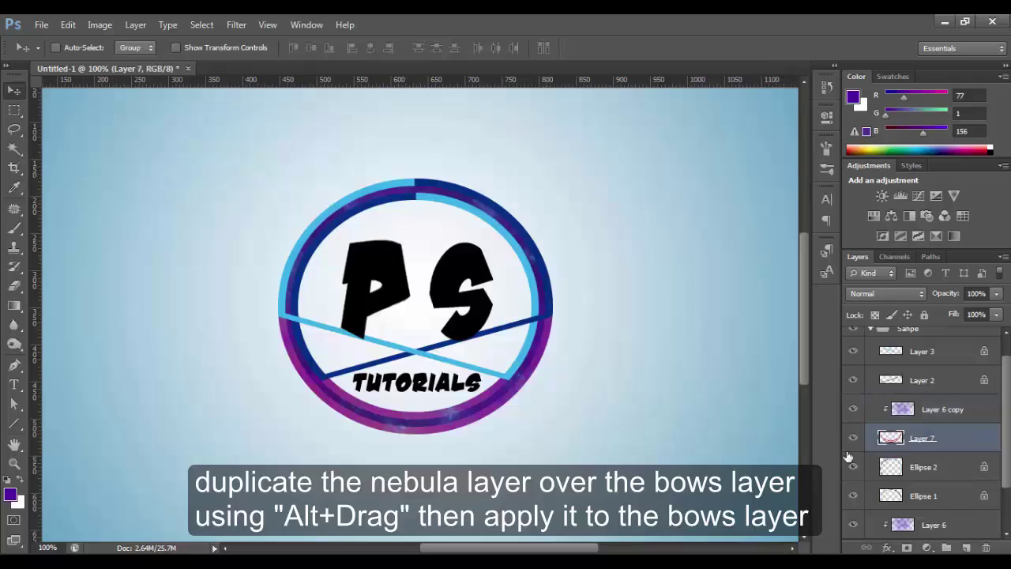
pyautogui.press('d')
pyautogui.click(874, 315)
pyautogui.press('b')
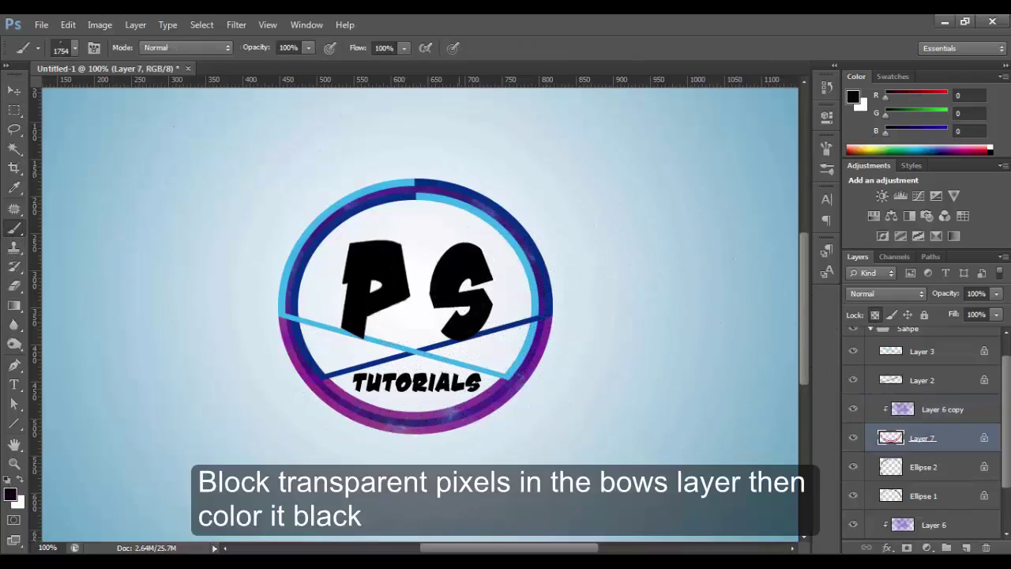
pyautogui.hotkey('alt', ']')
# - Paint black on Layer 7 with a 518 px brush to darken the arcs
pyautogui.rightClick(229, 264)
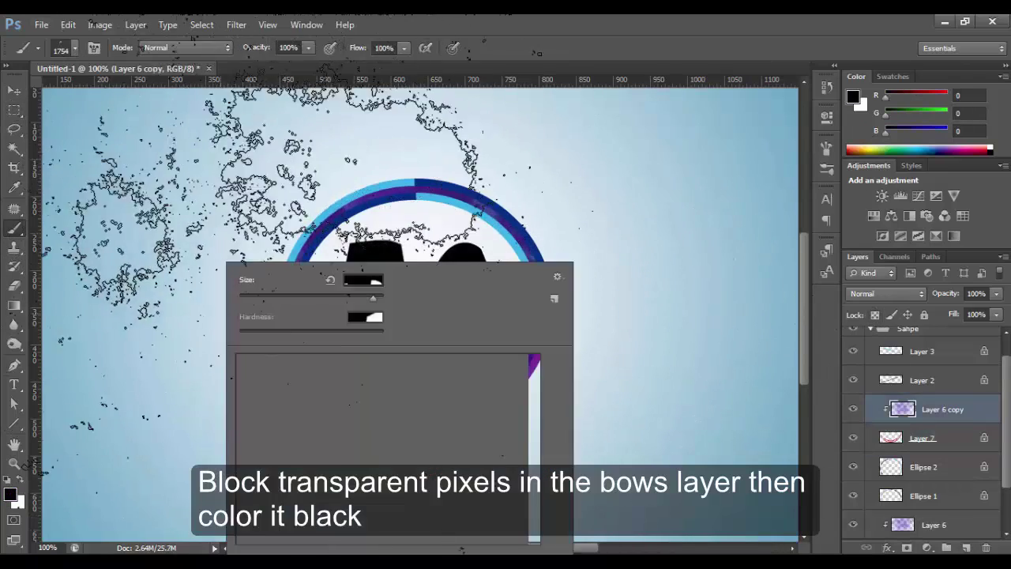
pyautogui.click(247, 366)
pyautogui.click(920, 437)
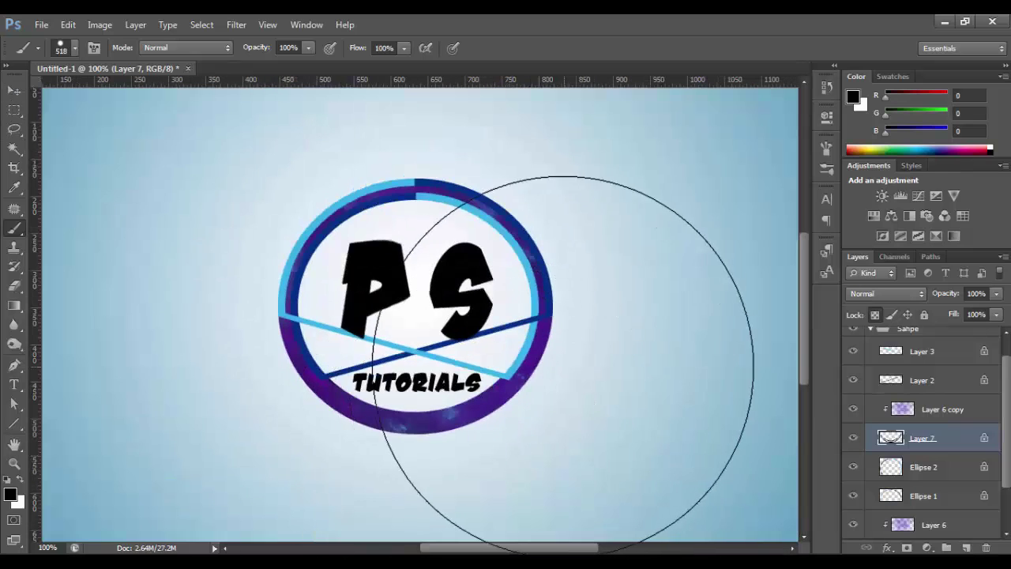
# - Shift the Layer 6 copy nebula about 132 px left and add a new empty layer
pyautogui.click(942, 409)
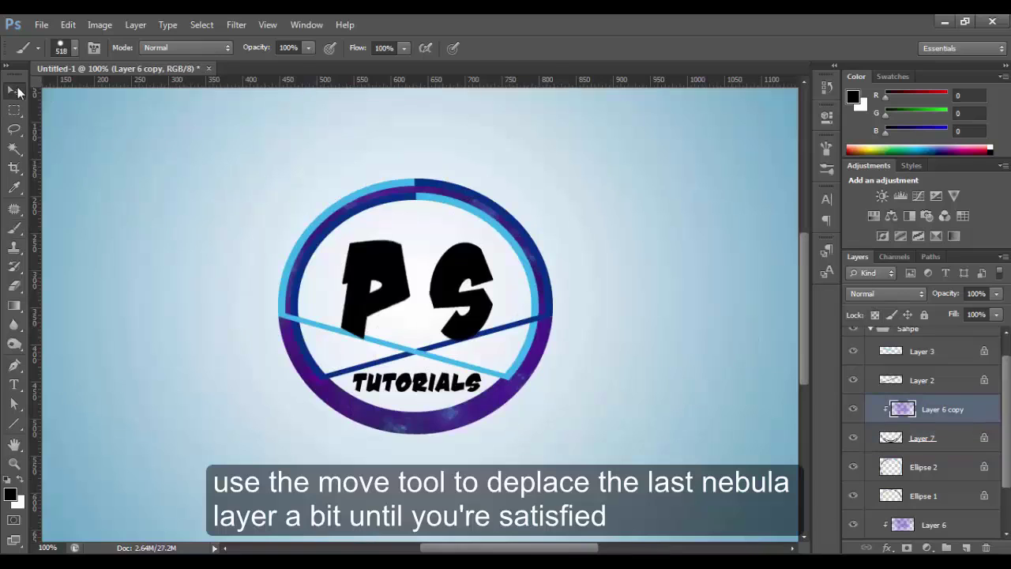
pyautogui.press('v')
pyautogui.moveTo(420, 396)
pyautogui.mouseDown()
pyautogui.moveTo(316, 401)
pyautogui.moveTo(361, 354)
pyautogui.mouseUp()
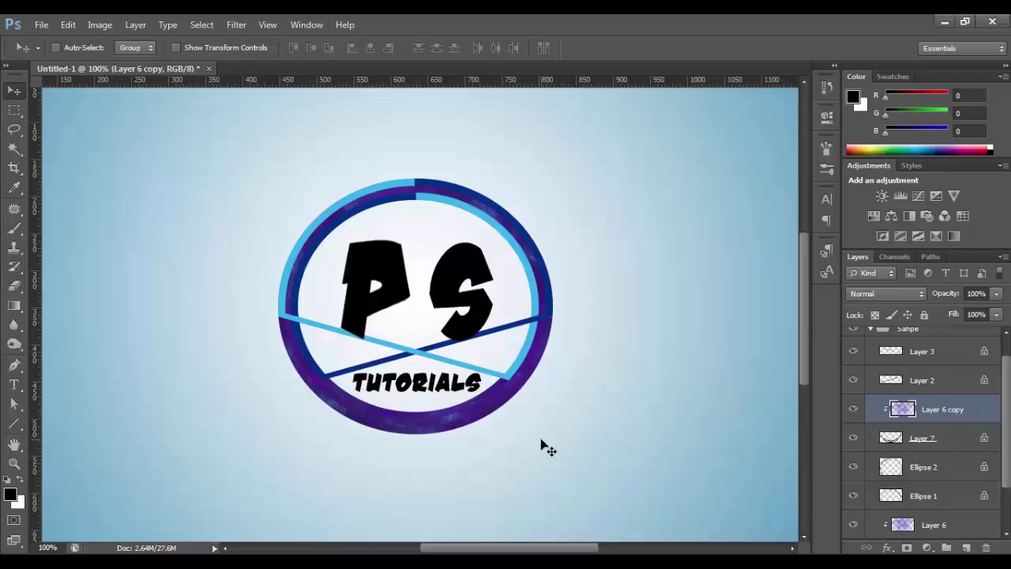
pyautogui.scroll(-1, 999, 452)
pyautogui.hotkey('ctrl', '+')
# - Paint a yellow (fffa78) stroke over the logo with a 2500 px brush
pyautogui.click(966, 547)
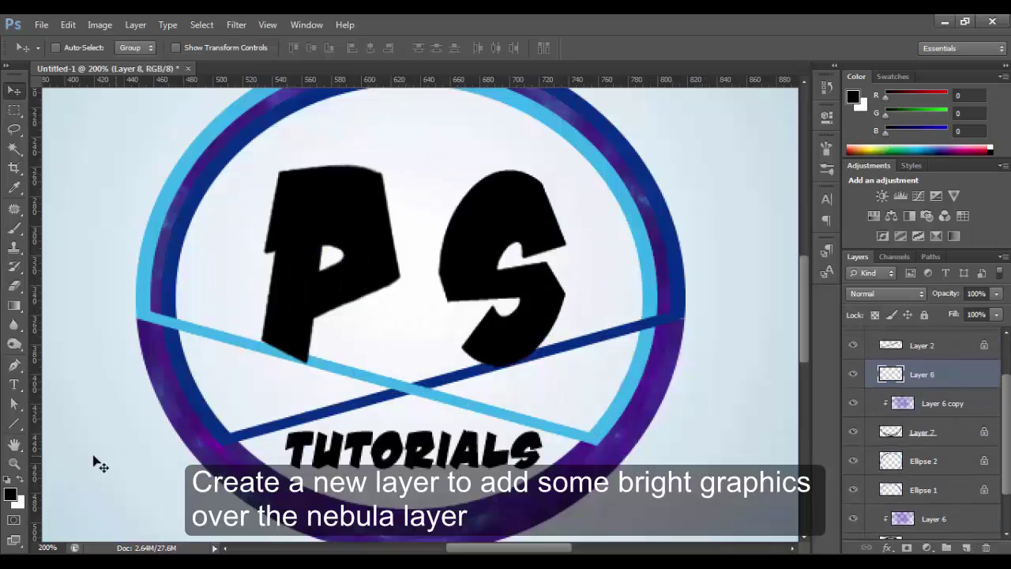
pyautogui.click(16, 229)
pyautogui.rightClick(276, 265)
pyautogui.moveTo(582, 396); pyautogui.dragTo(583, 497)
pyautogui.doubleClick(331, 534)
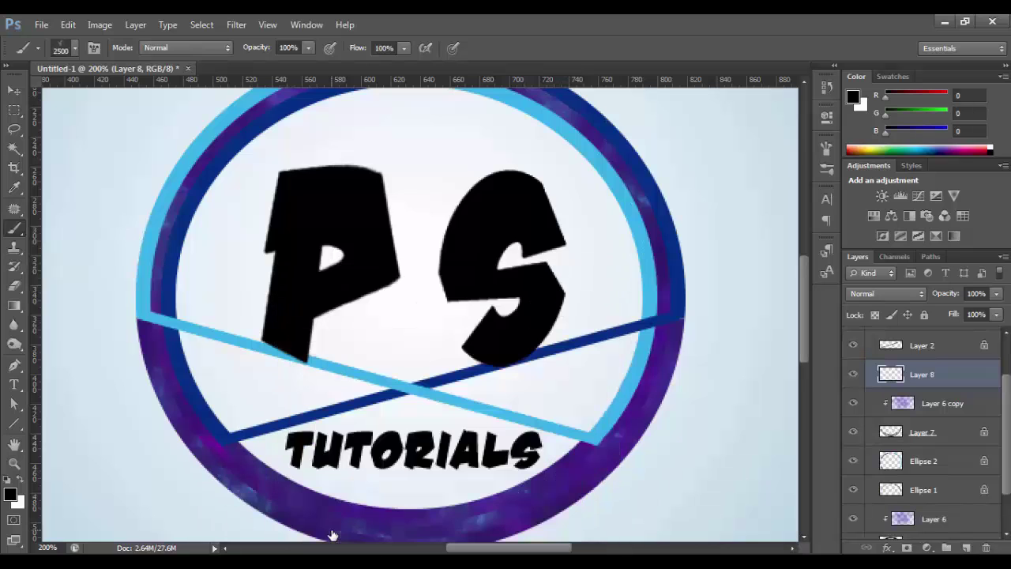
pyautogui.hotkey('ctrl', '-')
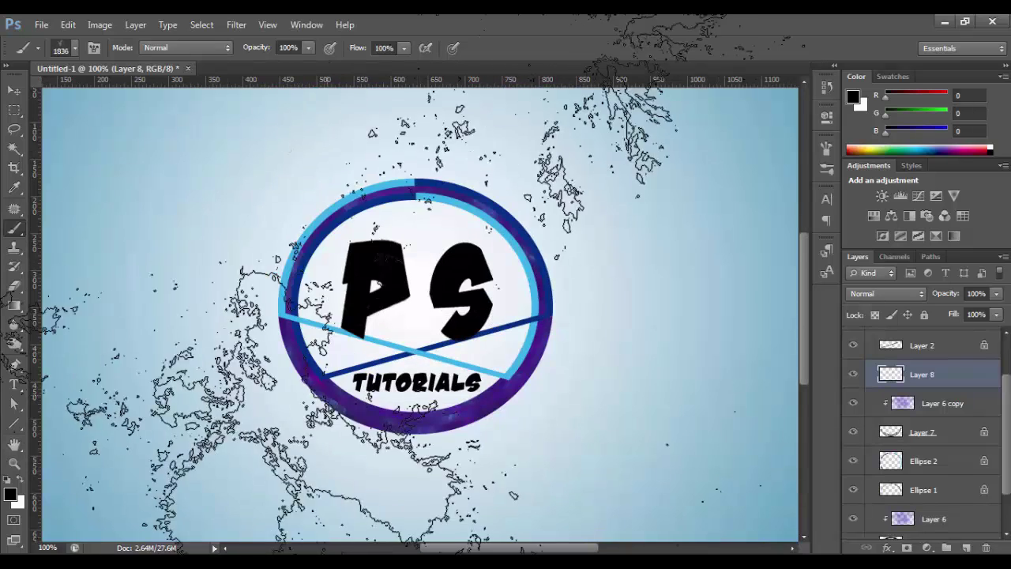
pyautogui.click(10, 494)
pyautogui.write('fffa78')
pyautogui.press('Return')
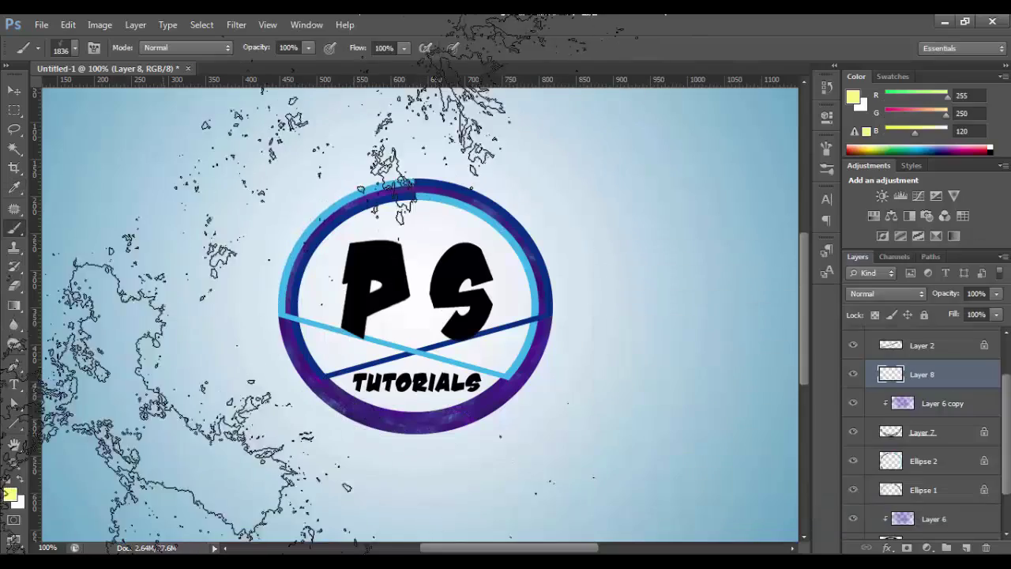
pyautogui.click(332, 300)
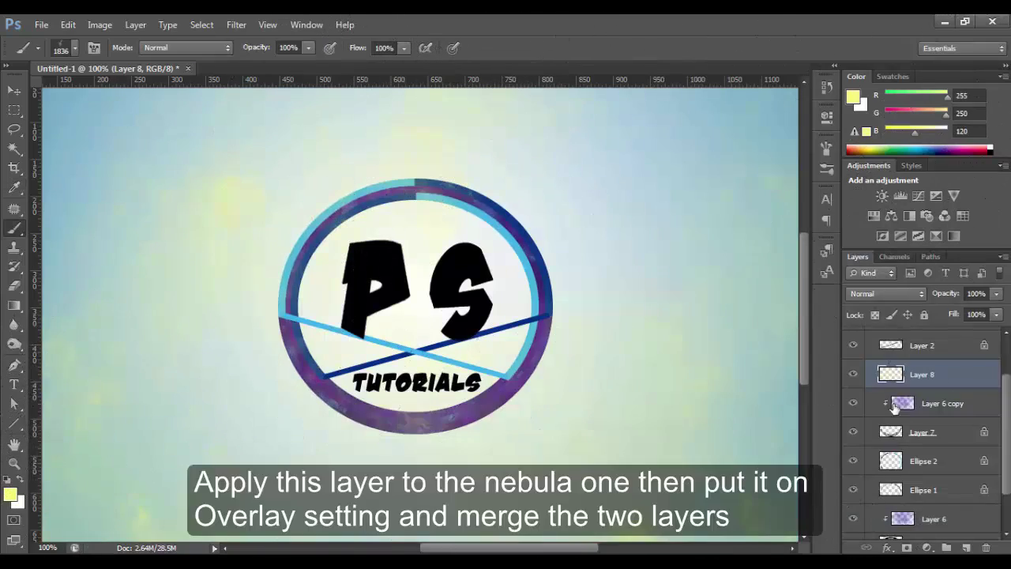
# - Clip the yellow layer to the nebula, set it to Overlay, and merge them
pyautogui.keyDown('alt'); pyautogui.click(932, 387); pyautogui.keyUp('alt')
pyautogui.click(886, 293)
pyautogui.click(876, 198)
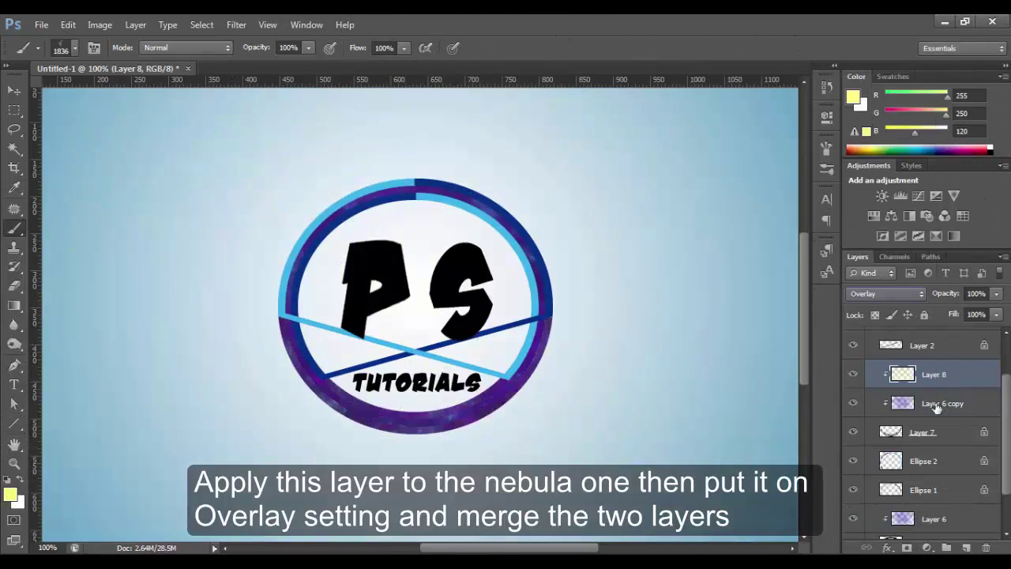
pyautogui.keyDown('shift'); pyautogui.click(958, 404); pyautogui.keyUp('shift')
pyautogui.hotkey('ctrl', 'e')
pyautogui.hotkey('ctrl', '+')
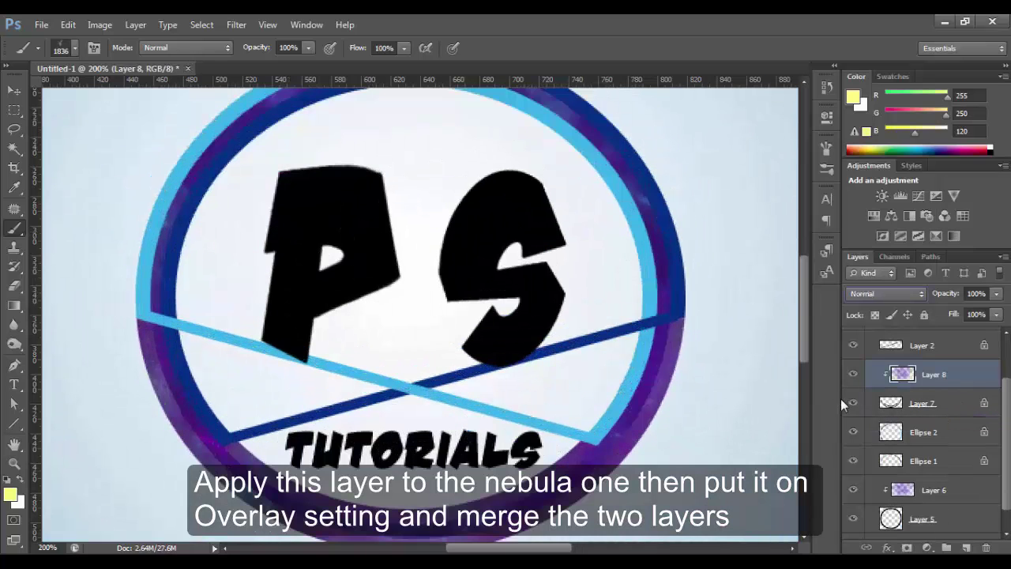
pyautogui.hotkey('ctrl', '-')
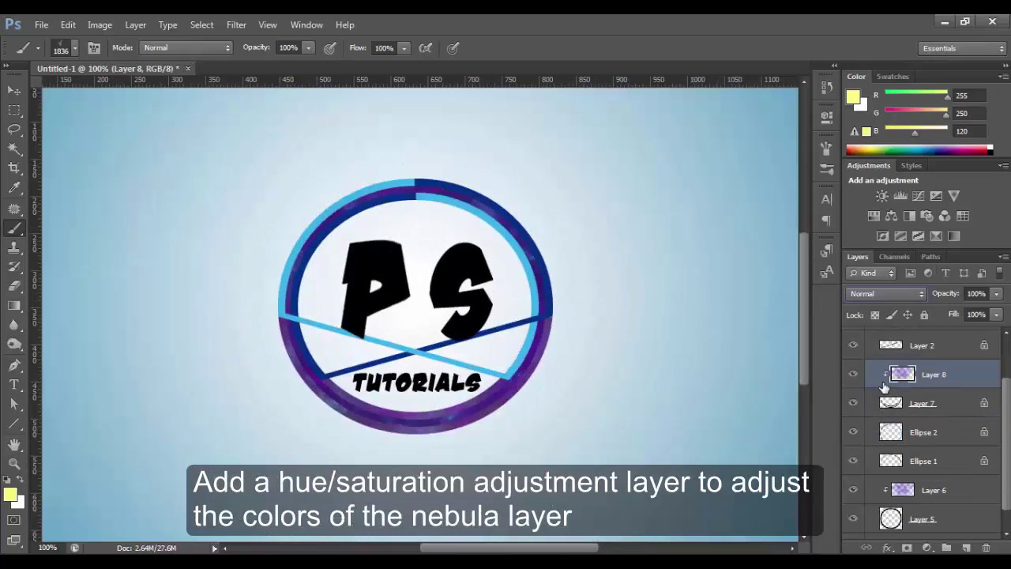
# - Add a clipped Hue/Saturation adjustment (Hue +21, Saturation +26) and merge it into the nebula
pyautogui.click(875, 218)
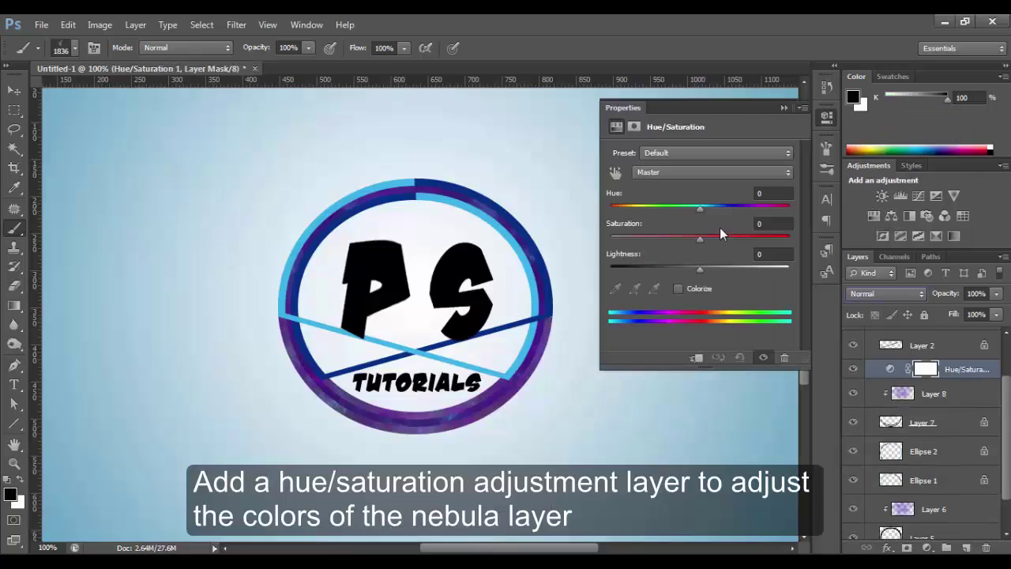
pyautogui.moveTo(701, 238)
pyautogui.mouseDown()
pyautogui.moveTo(728, 225)
pyautogui.moveTo(695, 217)
pyautogui.moveTo(721, 219)
pyautogui.mouseUp()
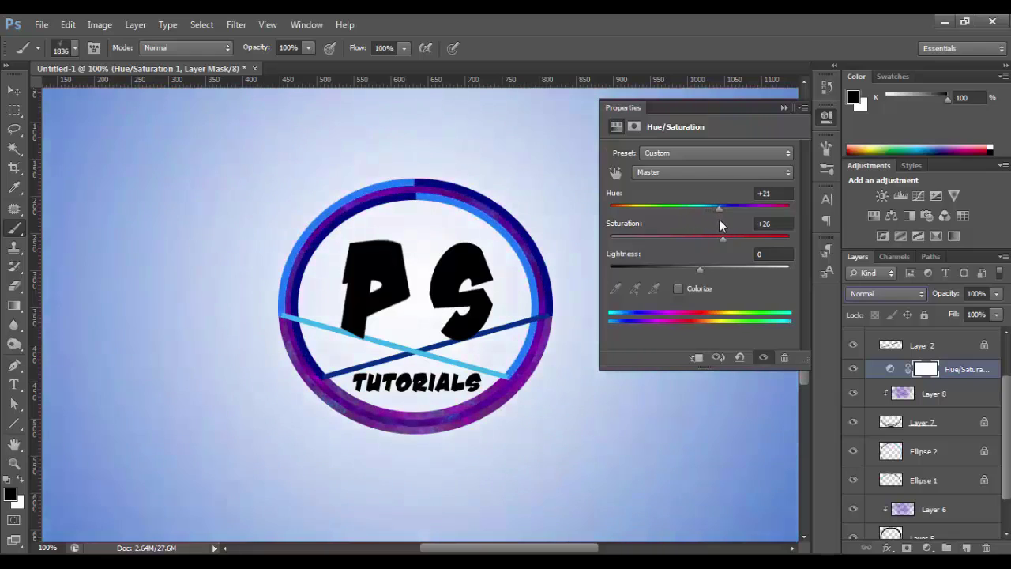
pyautogui.click(783, 107)
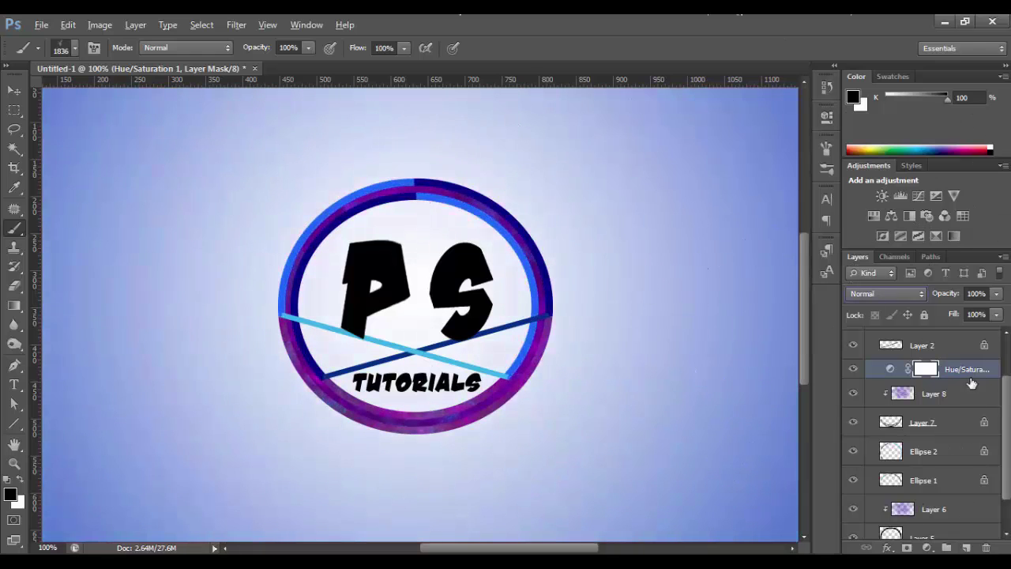
pyautogui.keyDown('alt'); pyautogui.click(971, 379); pyautogui.keyUp('alt')
pyautogui.keyDown('shift'); pyautogui.click(933, 408); pyautogui.keyUp('shift')
pyautogui.hotkey('ctrl', 'e')
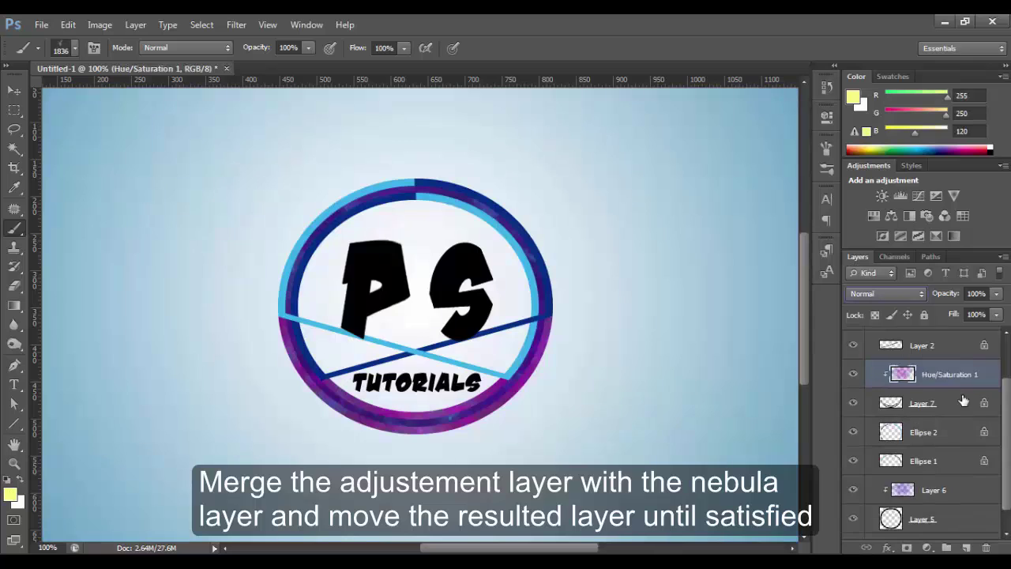
# - Drag the merged nebula texture to reposition it within the ring
pyautogui.click(13, 89)
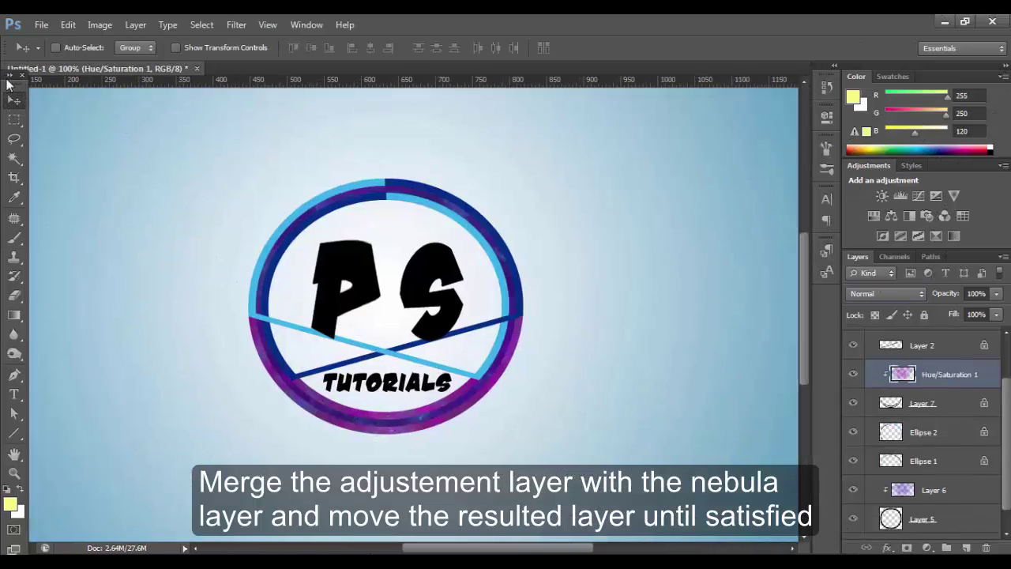
pyautogui.moveTo(424, 357); pyautogui.dragTo(406, 410)
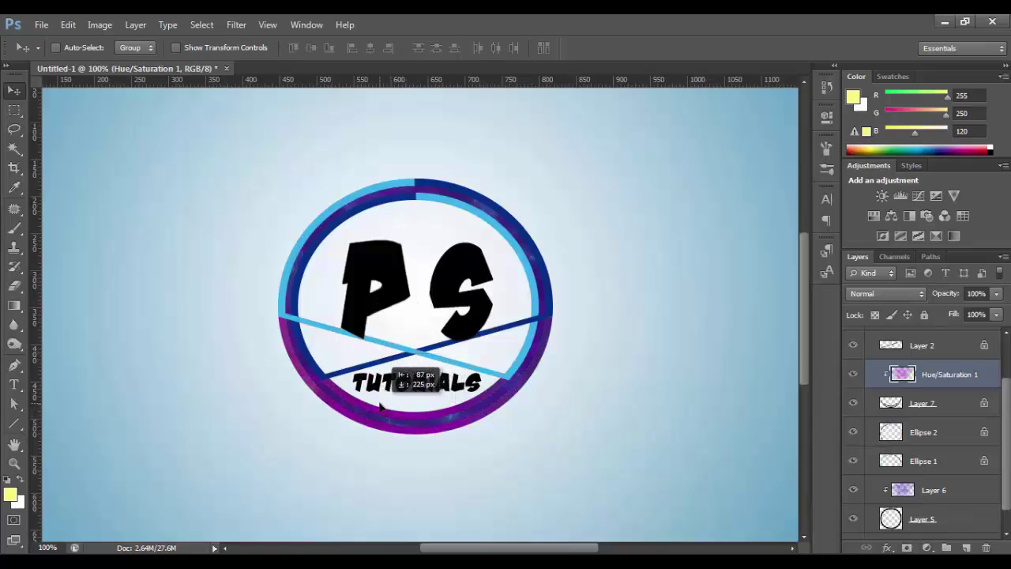
pyautogui.moveTo(406, 409)
pyautogui.mouseDown()
pyautogui.moveTo(413, 320)
pyautogui.moveTo(434, 324)
pyautogui.moveTo(354, 433)
pyautogui.mouseUp()
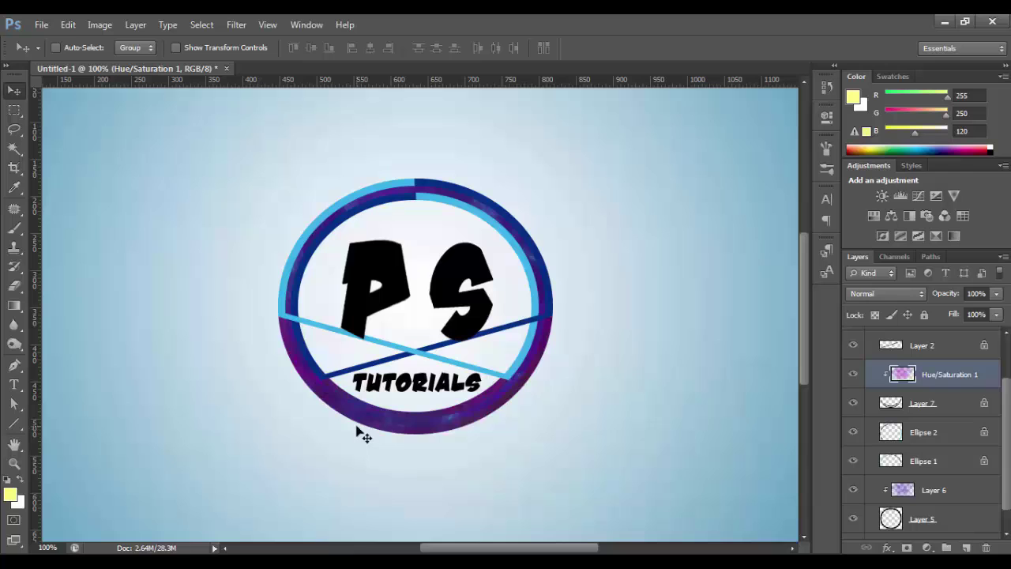
# - Give Layer 5 an Inner Shadow with a small distance and choke 6
pyautogui.hotkey('ctrl', '+')
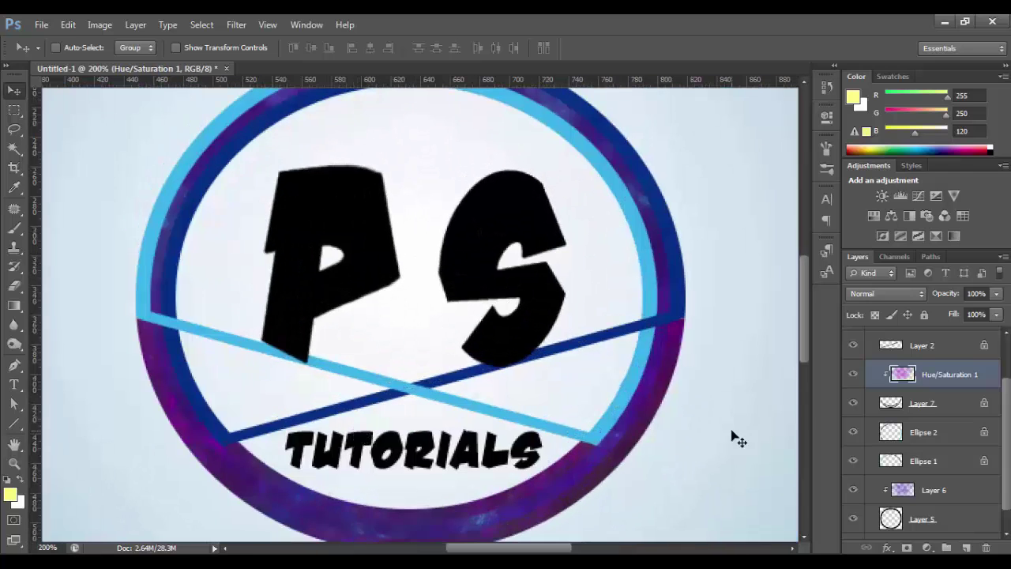
pyautogui.scroll(-3, 802, 361)
pyautogui.click(962, 405)
pyautogui.click(928, 518)
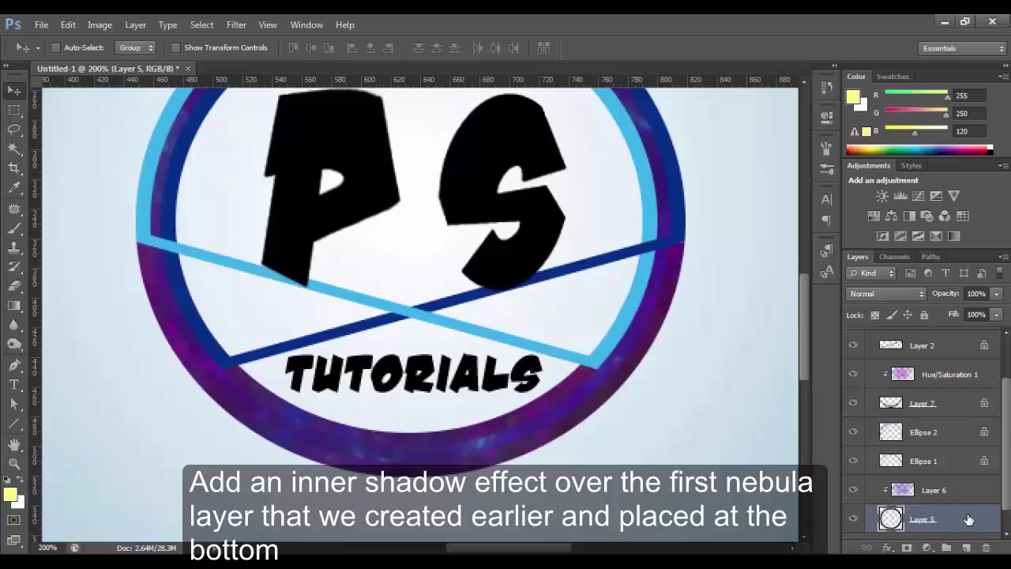
pyautogui.doubleClick(968, 519)
pyautogui.click(477, 398)
pyautogui.click(640, 417)
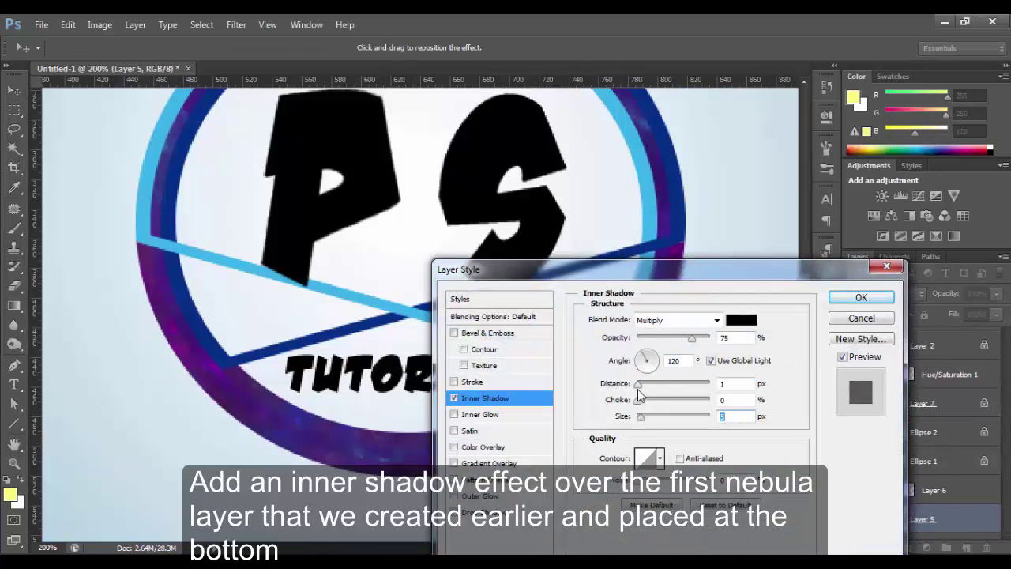
pyautogui.moveTo(637, 385); pyautogui.dragTo(647, 385)
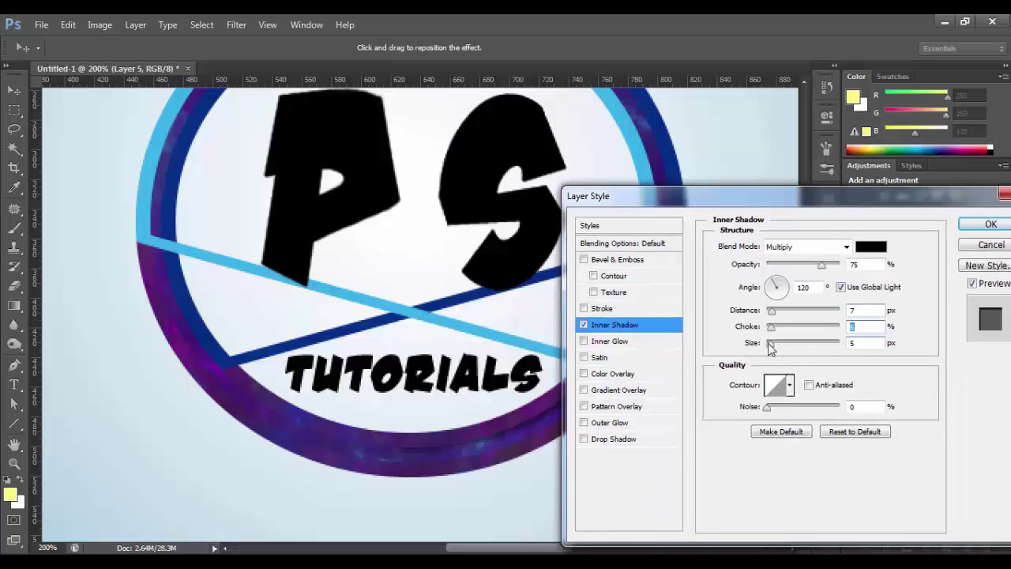
pyautogui.write('6')
pyautogui.press('Tab')
pyautogui.write('16')
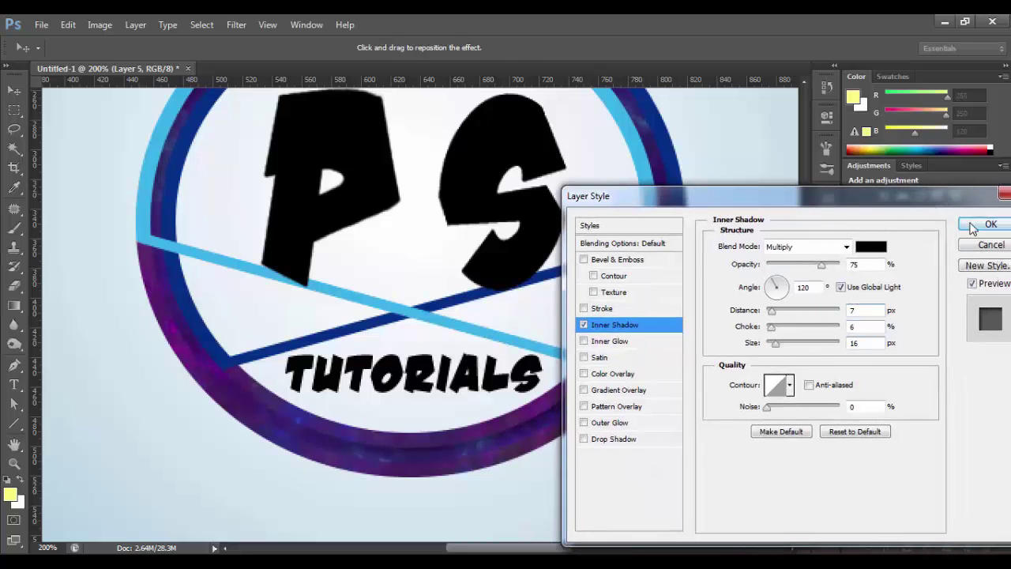
pyautogui.click(972, 225)
# - Revise Layer 5's Inner Shadow to distance 10, choke 10 and size 15
pyautogui.hotkey('ctrl', '-')
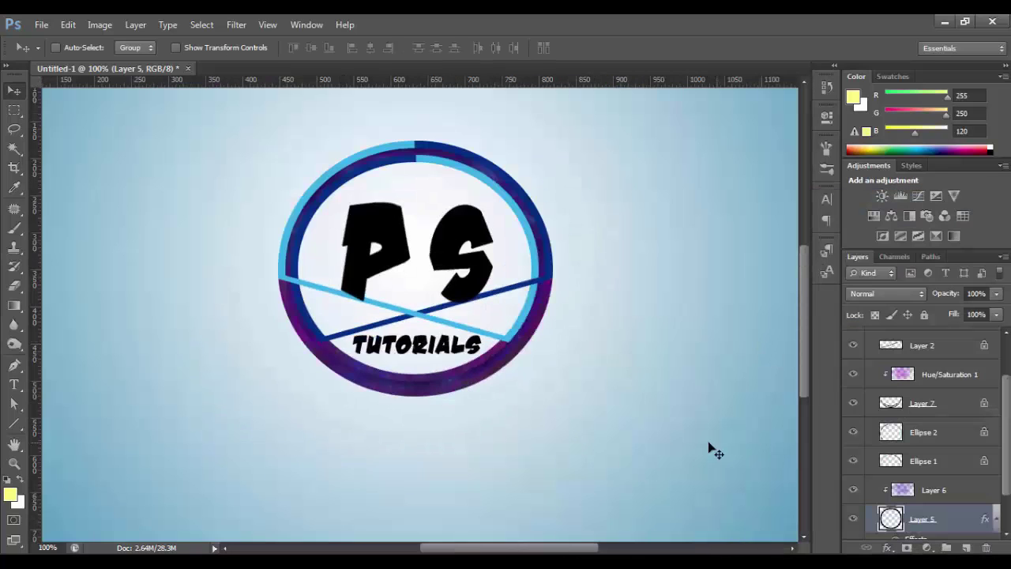
pyautogui.hotkey('ctrl', '+')
pyautogui.doubleClick(965, 518)
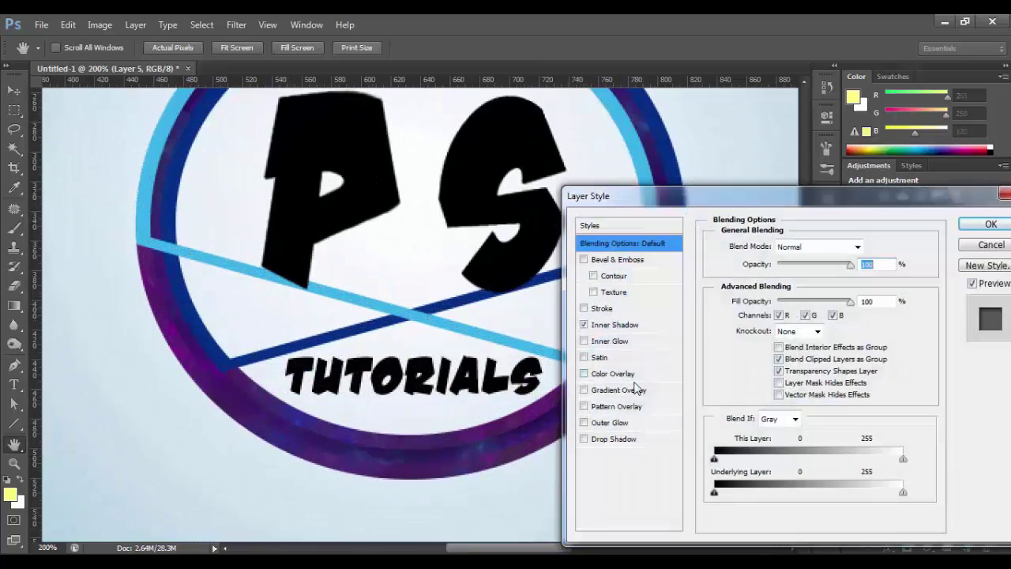
pyautogui.click(620, 325)
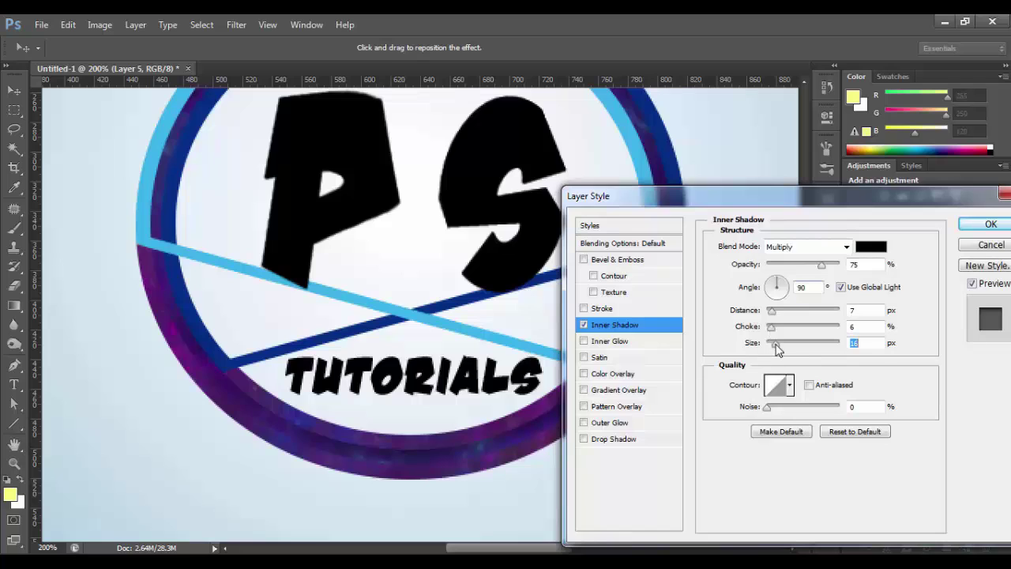
pyautogui.moveTo(771, 310); pyautogui.dragTo(766, 326)
pyautogui.write('5')
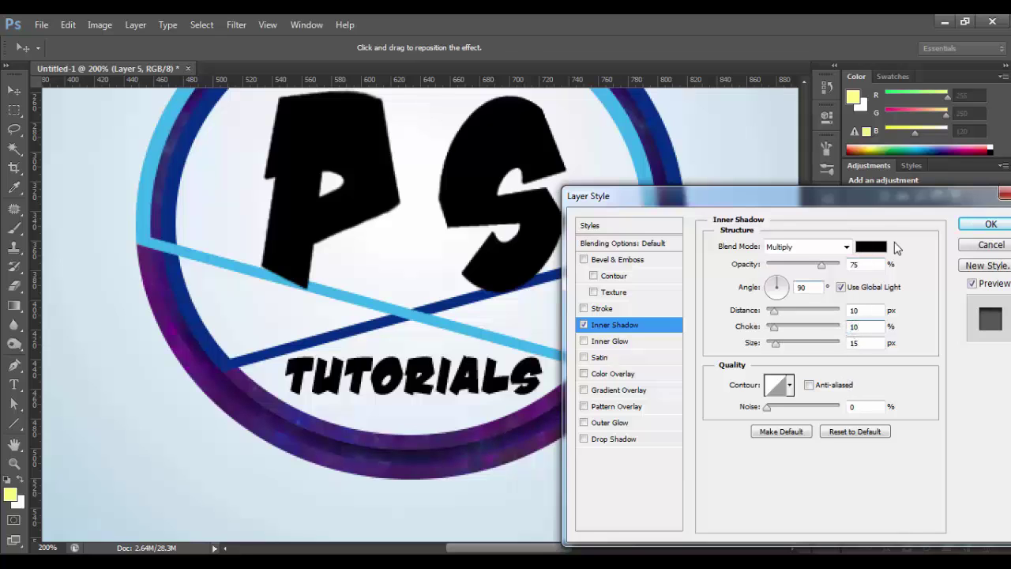
pyautogui.click(972, 226)
# - Add a new empty layer beneath Layer 5
pyautogui.moveTo(804, 364)
pyautogui.mouseDown()
pyautogui.moveTo(804, 328)
pyautogui.moveTo(806, 371)
pyautogui.moveTo(811, 352)
pyautogui.moveTo(797, 348)
pyautogui.mouseUp()
pyautogui.hotkey('ctrl', '-')
pyautogui.scroll(-1, 968, 496)
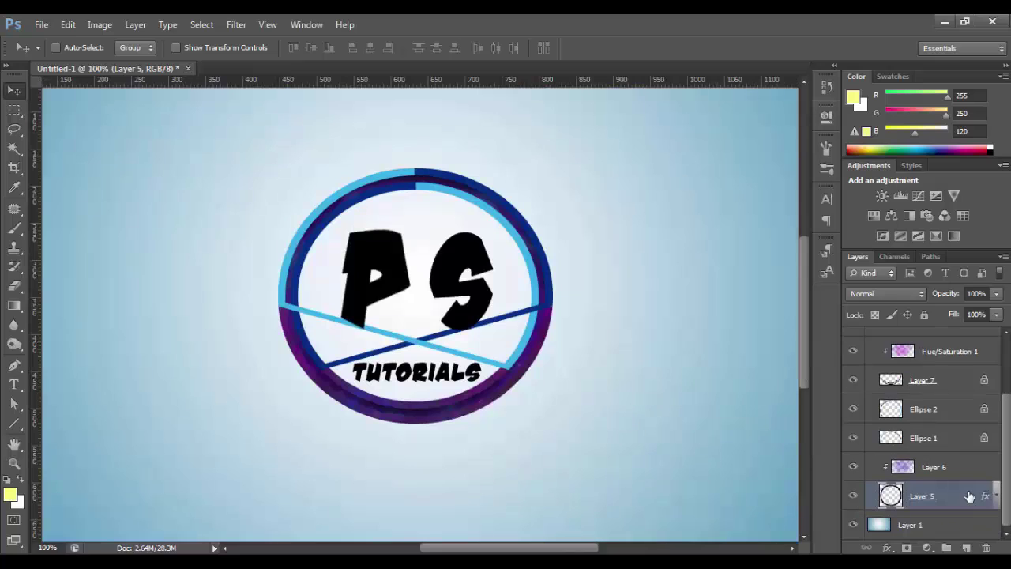
pyautogui.keyDown('ctrl'); pyautogui.click(965, 547); pyautogui.keyUp('ctrl')
# - Paint black shapes along the lower ring and dark blue stripe with a 15 px hard brush
pyautogui.scroll(-1, 1007, 514)
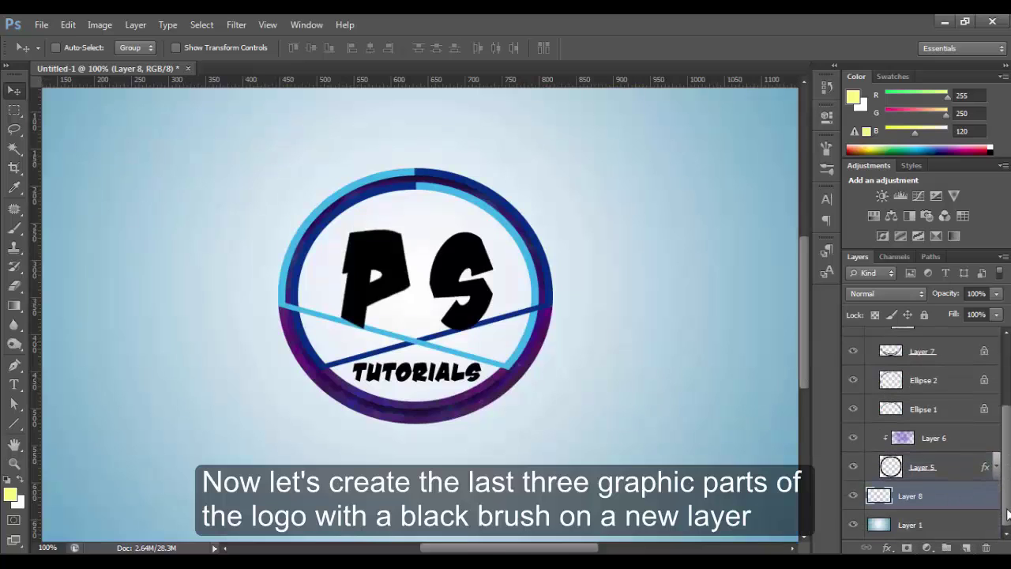
pyautogui.click(13, 229)
pyautogui.rightClick(300, 265)
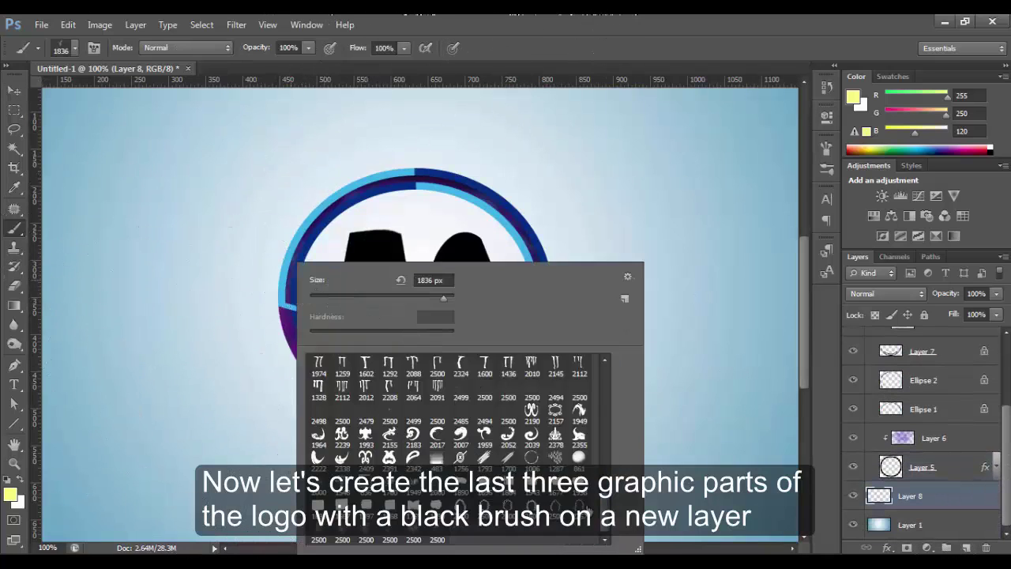
pyautogui.doubleClick(549, 380)
pyautogui.moveTo(419, 316); pyautogui.dragTo(312, 406)
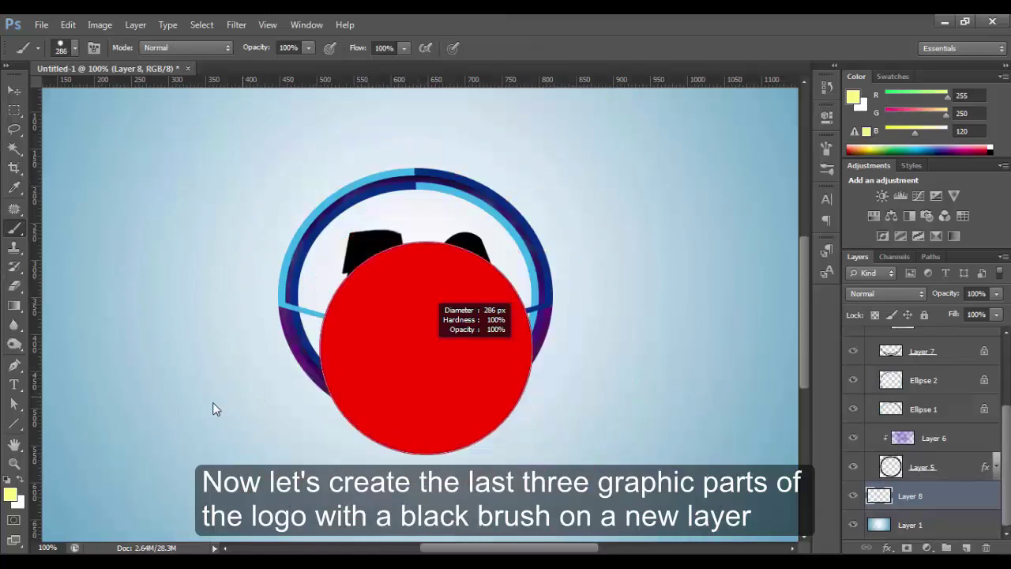
pyautogui.hotkey('ctrl', '+')
pyautogui.moveTo(505, 315); pyautogui.dragTo(473, 320)
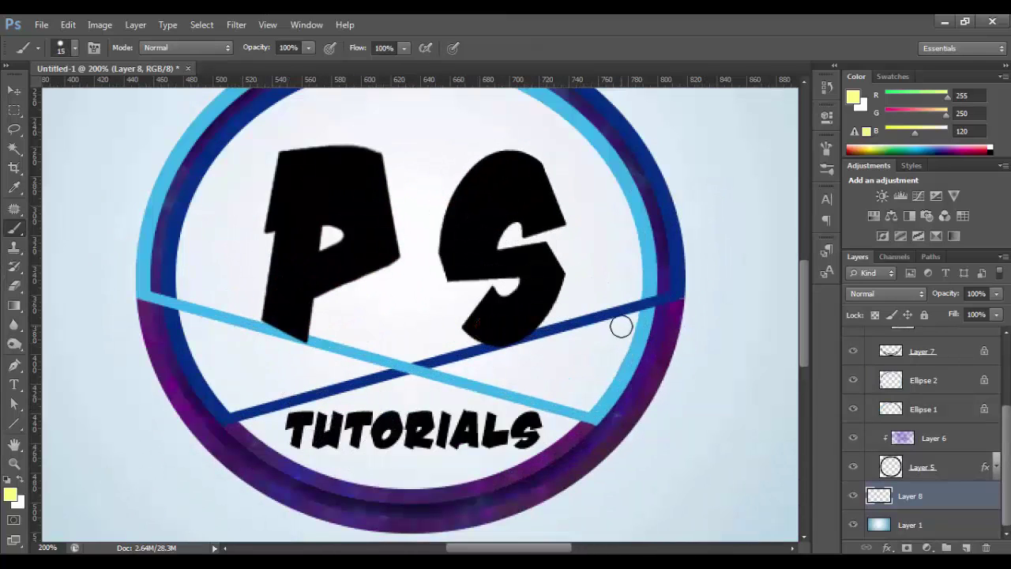
pyautogui.press('d')
pyautogui.moveTo(634, 320)
pyautogui.mouseDown()
pyautogui.moveTo(438, 372)
pyautogui.moveTo(572, 371)
pyautogui.mouseUp()
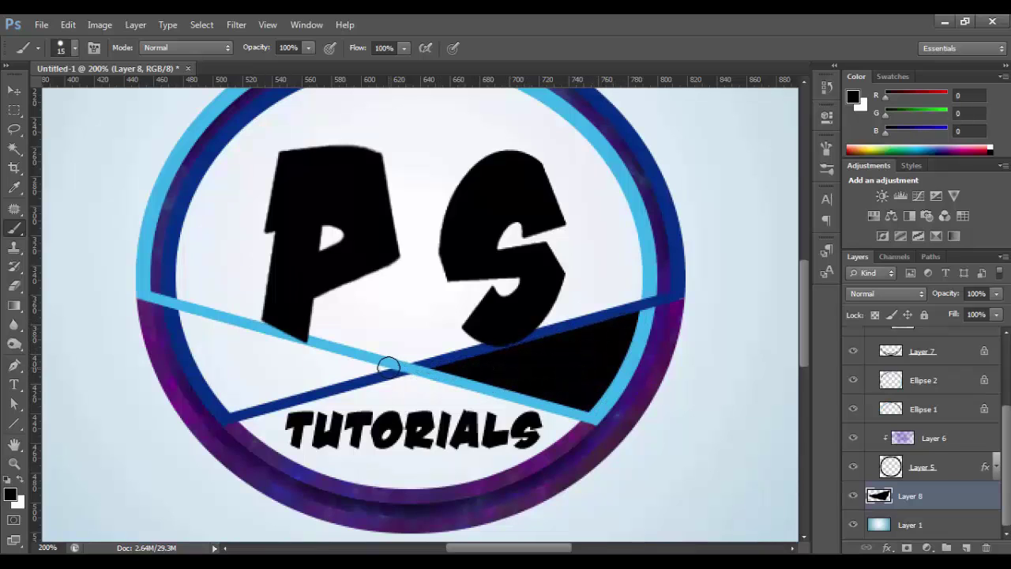
pyautogui.moveTo(388, 366)
pyautogui.mouseDown()
pyautogui.moveTo(270, 394)
pyautogui.moveTo(315, 356)
pyautogui.moveTo(260, 367)
pyautogui.mouseUp()
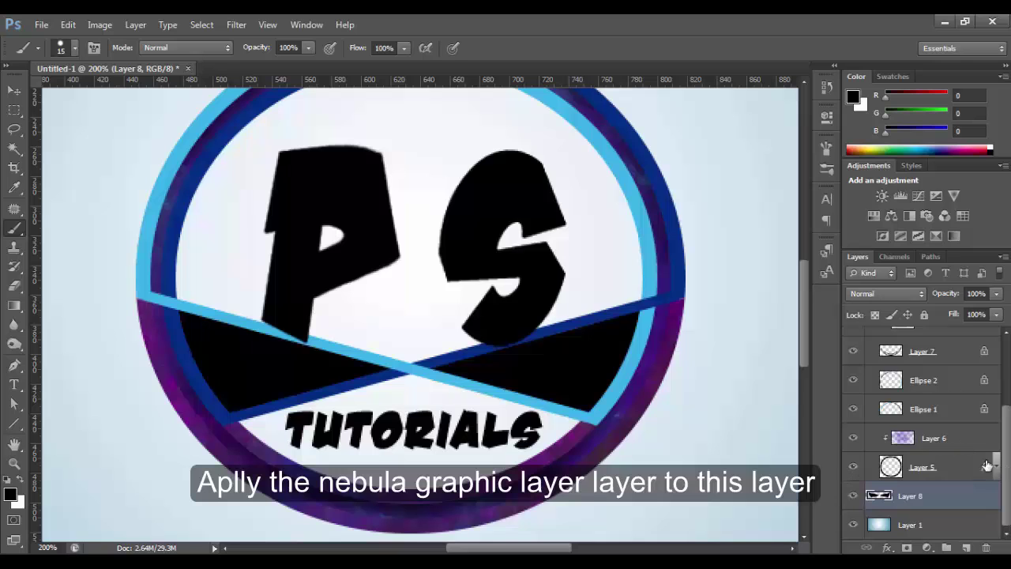
# - Clip a Layer 6 nebula copy to the black shapes and shift it within the lower band
pyautogui.moveTo(986, 465); pyautogui.dragTo(947, 483)
pyautogui.keyDown('alt'); pyautogui.click(947, 508); pyautogui.keyUp('alt')
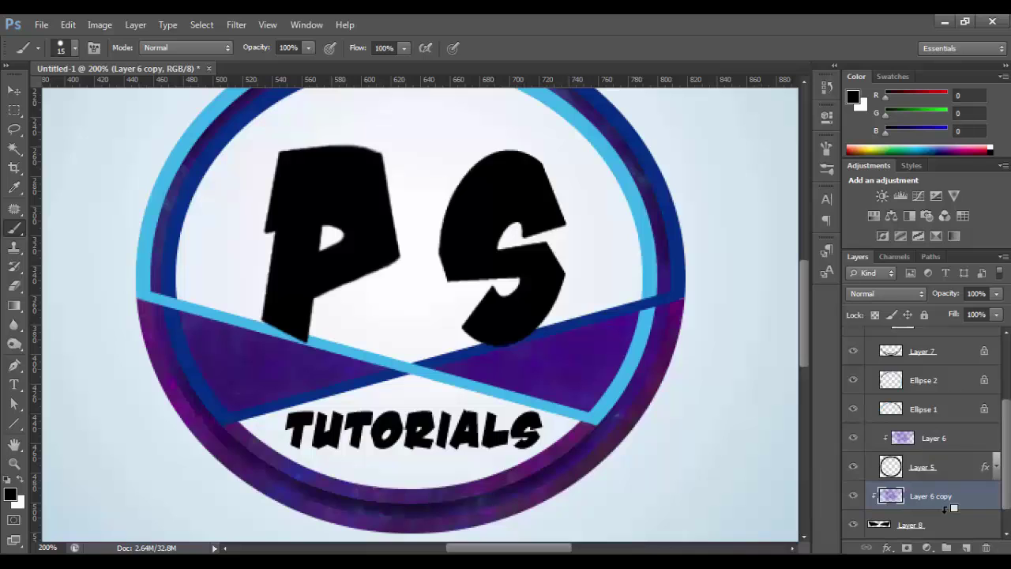
pyautogui.press('v')
pyautogui.moveTo(320, 343)
pyautogui.mouseDown()
pyautogui.moveTo(412, 339)
pyautogui.moveTo(357, 336)
pyautogui.mouseUp()
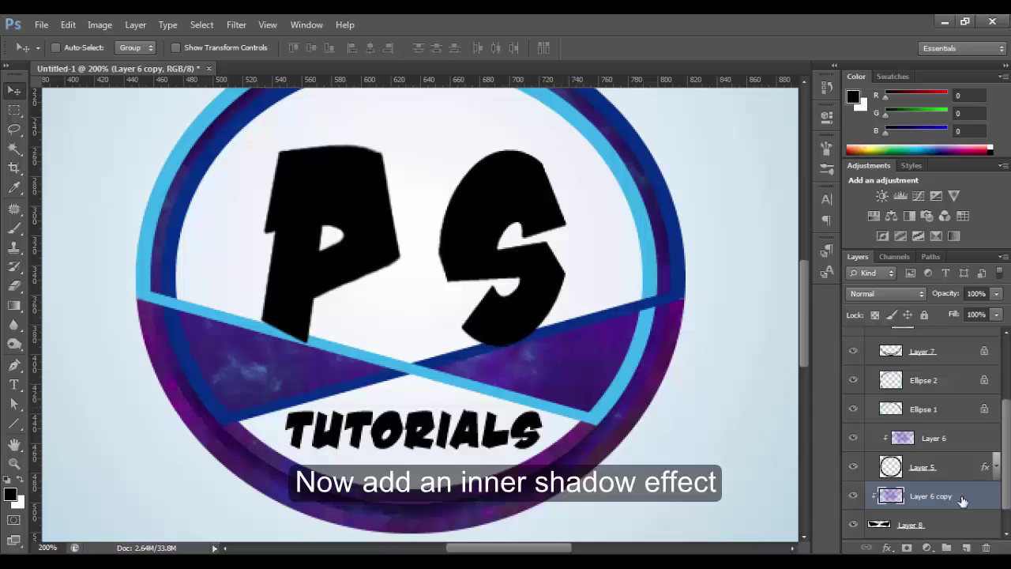
# - Give Layer 8 an Inner Shadow with choke 24 and size 24
pyautogui.doubleClick(953, 528)
pyautogui.click(646, 327)
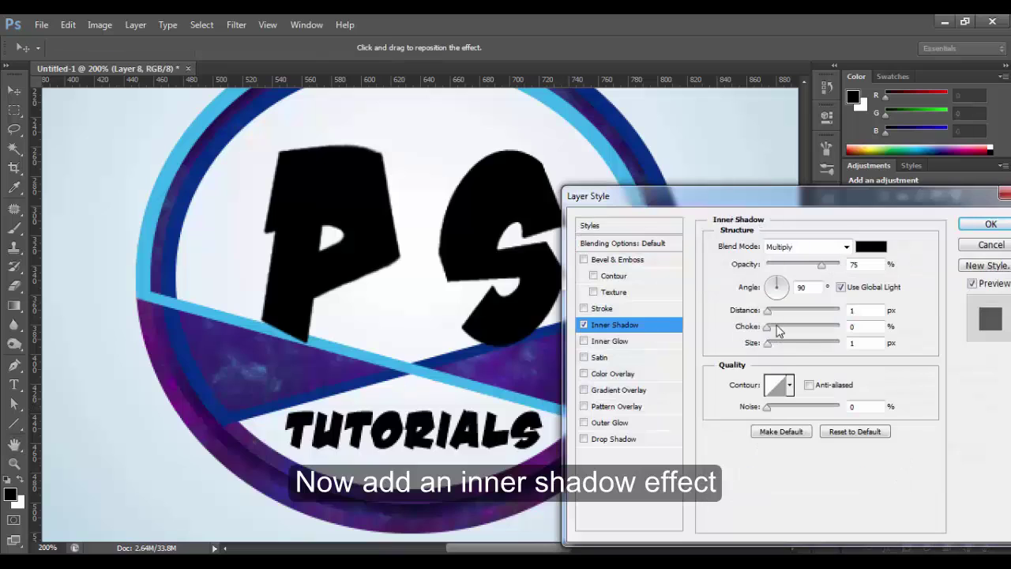
pyautogui.moveTo(770, 343)
pyautogui.mouseDown()
pyautogui.moveTo(775, 356)
pyautogui.moveTo(758, 356)
pyautogui.moveTo(781, 330)
pyautogui.mouseUp()
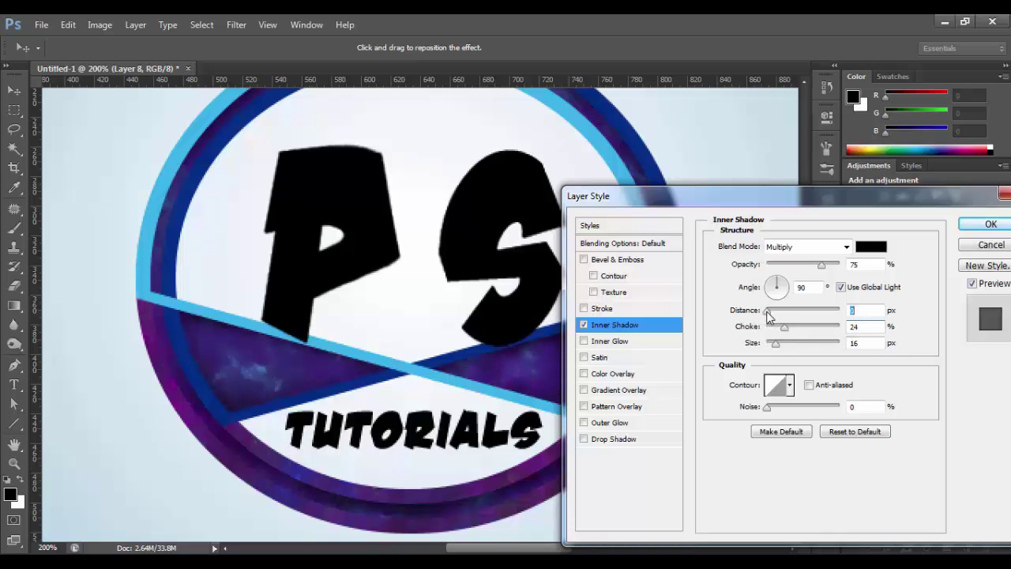
pyautogui.moveTo(775, 343); pyautogui.dragTo(778, 343)
pyautogui.moveTo(761, 199); pyautogui.dragTo(215, 144)
pyautogui.click(453, 169)
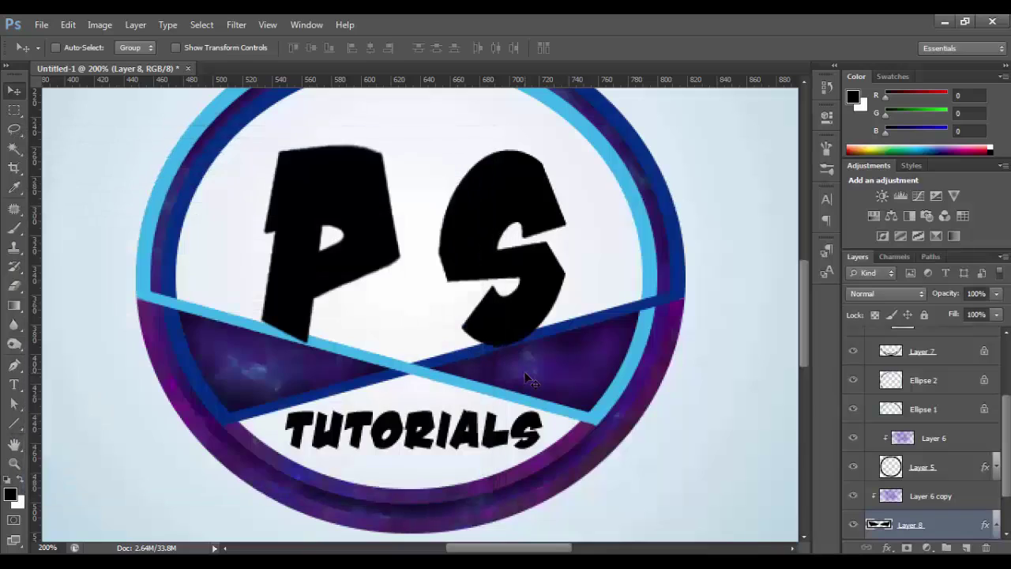
# - Paint a dark brush stroke below the crossing bands
pyautogui.hotkey('ctrl', '-')
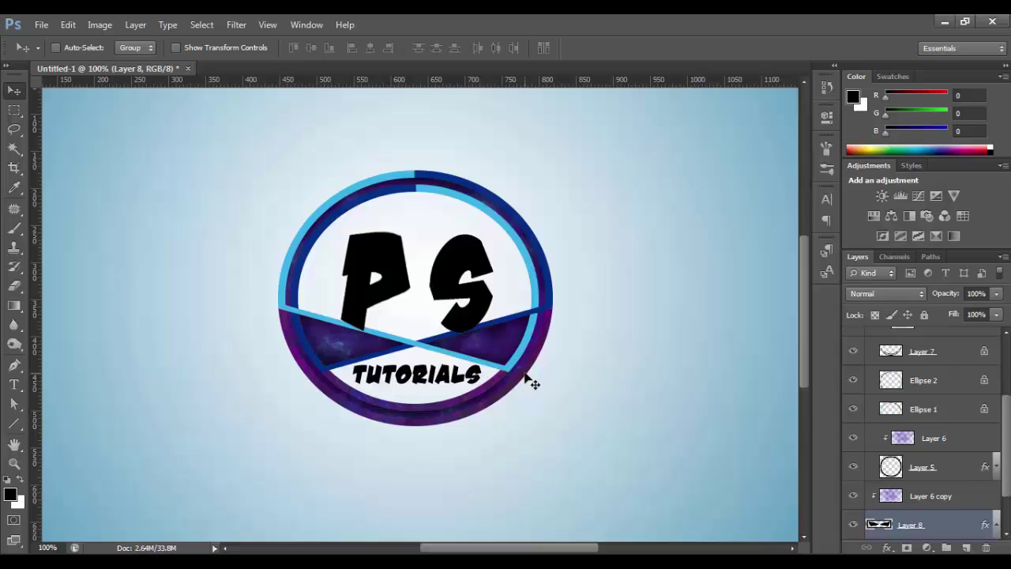
pyautogui.hotkey('ctrl', '+')
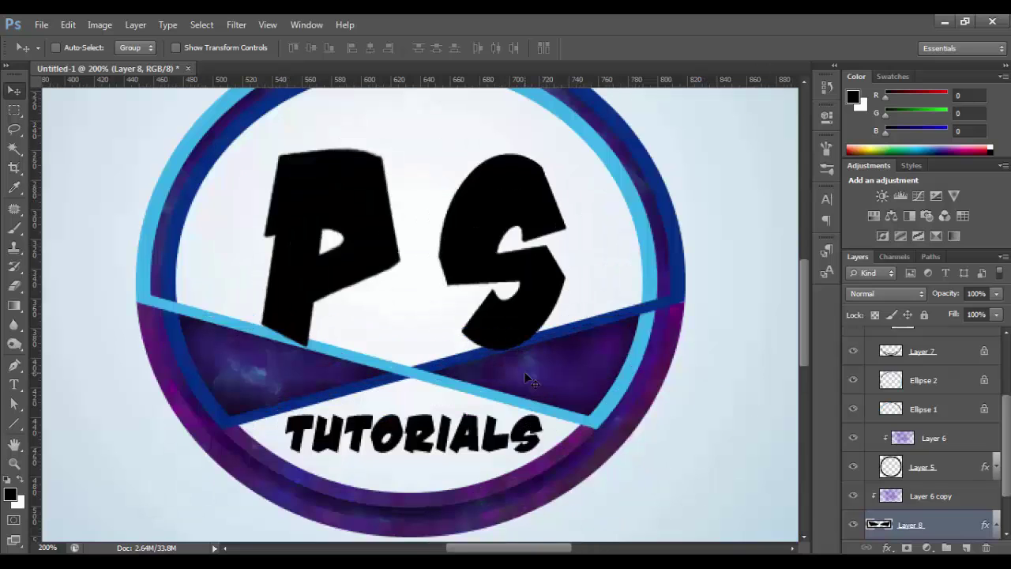
pyautogui.press('b')
pyautogui.moveTo(410, 390)
pyautogui.mouseDown()
pyautogui.moveTo(252, 426)
pyautogui.moveTo(521, 416)
pyautogui.moveTo(435, 390)
pyautogui.mouseUp()
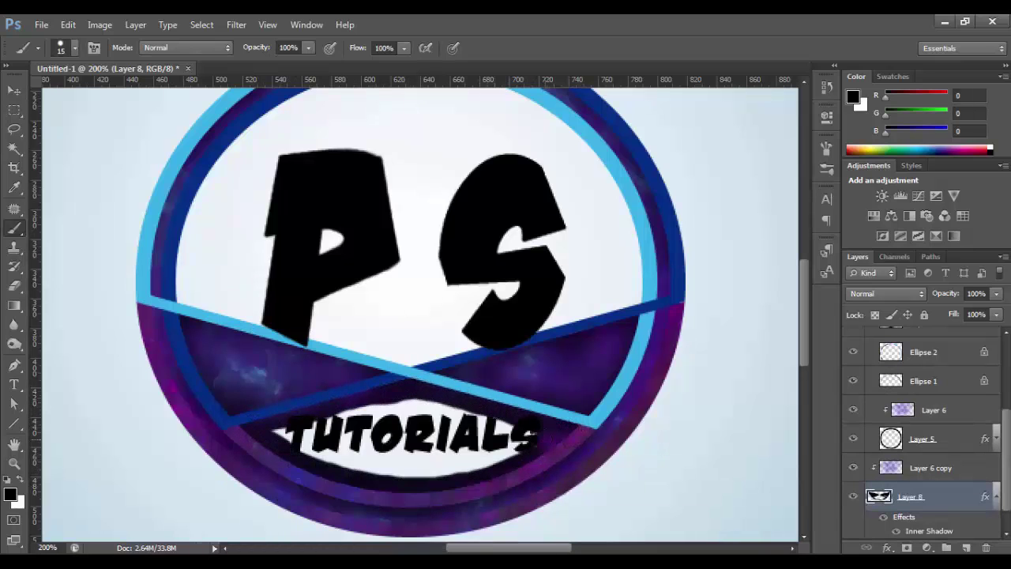
# - Paint the purple section around TUTORIALS and erase stray paint along the dark blue stripe
pyautogui.moveTo(544, 439)
pyautogui.mouseDown()
pyautogui.moveTo(466, 470)
pyautogui.moveTo(302, 440)
pyautogui.moveTo(371, 454)
pyautogui.moveTo(506, 426)
pyautogui.moveTo(312, 426)
pyautogui.moveTo(431, 433)
pyautogui.moveTo(379, 454)
pyautogui.mouseUp()
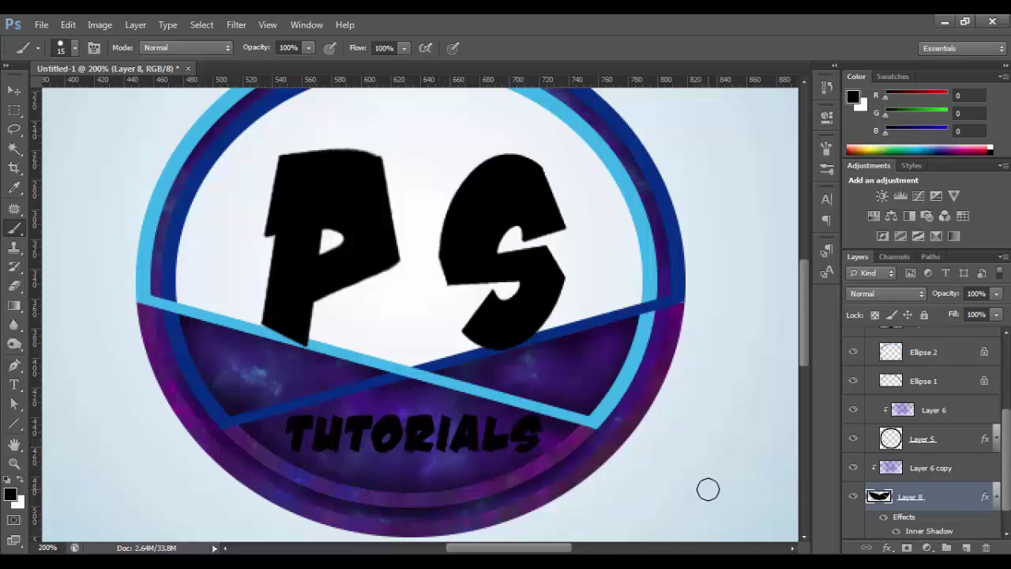
pyautogui.click(19, 289)
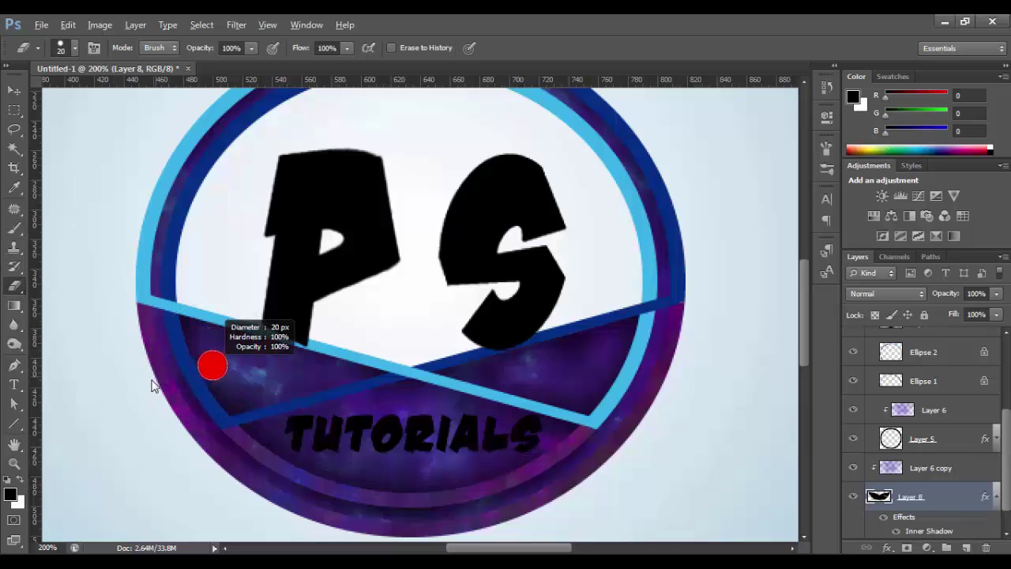
pyautogui.hotkey('ctrl', '+')
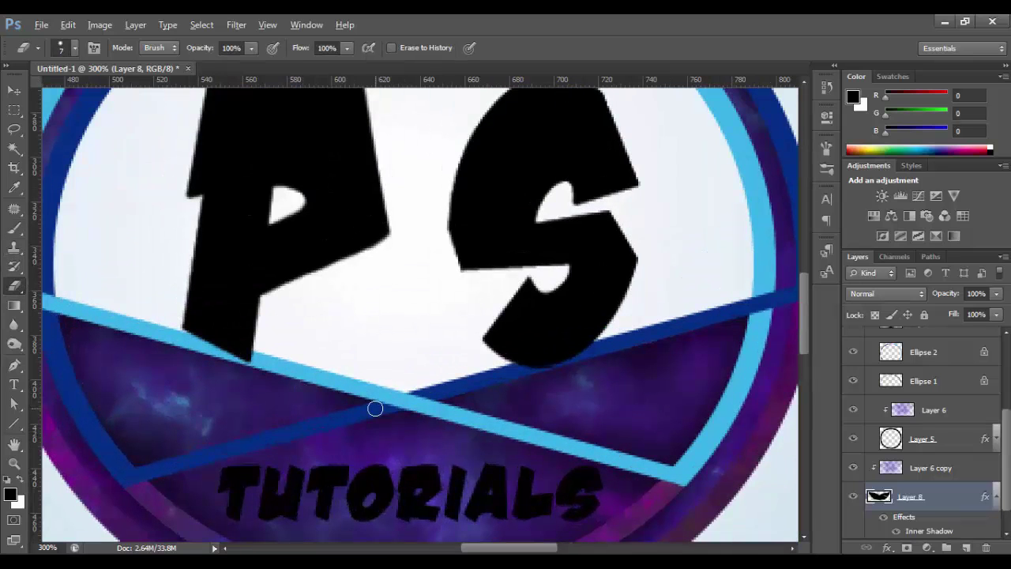
pyautogui.press('[')
pyautogui.press('[')
pyautogui.press('[')
pyautogui.moveTo(295, 430); pyautogui.dragTo(249, 446)
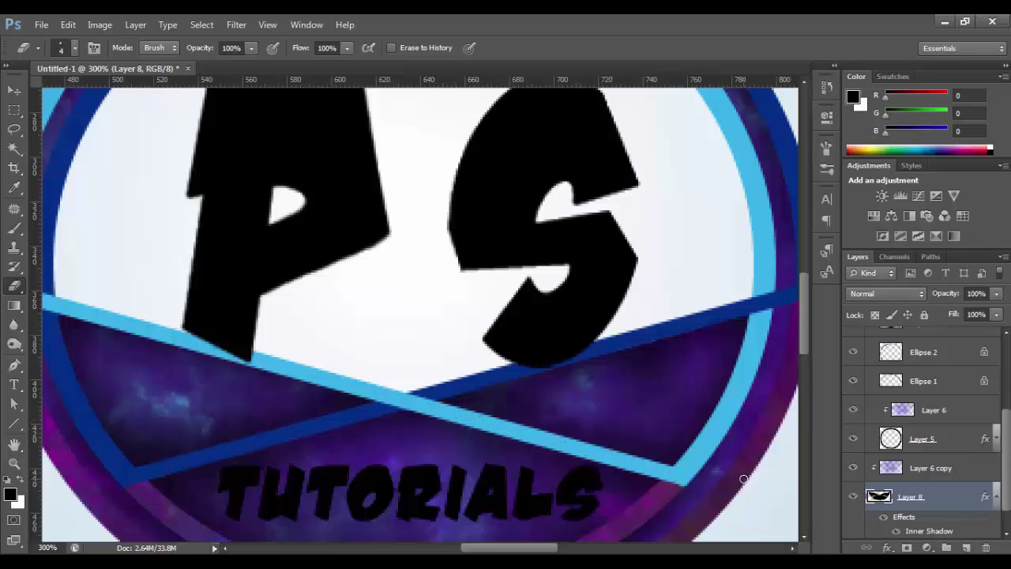
# - Return the view to actual size and bring the Text group's layers into view
pyautogui.hotkey('ctrl', '0')
pyautogui.hotkey('ctrl', '1')
pyautogui.scroll(-1, 992, 477)
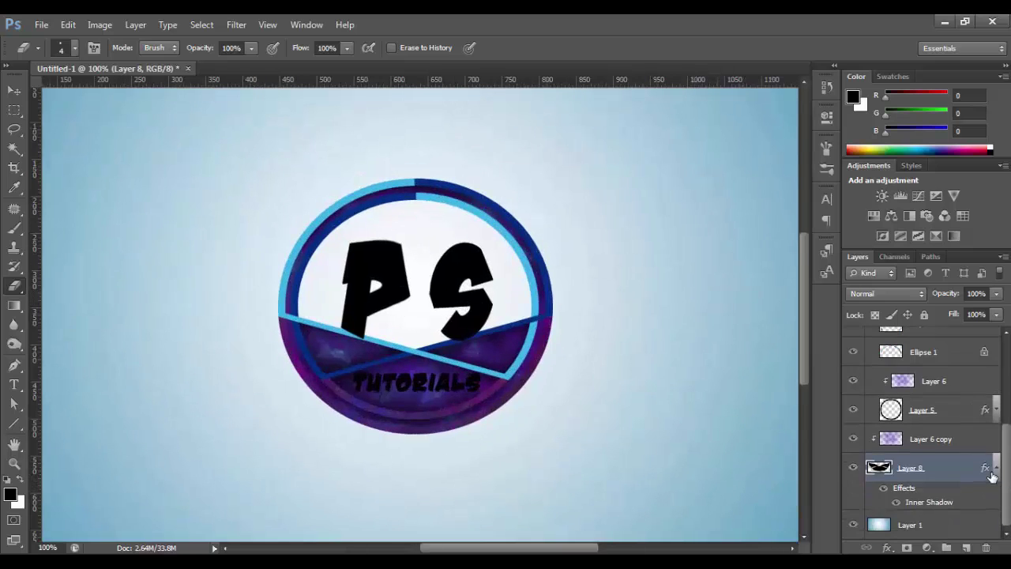
pyautogui.click(995, 468)
# - Load the TUTORIALS lettering as a selection and erase it from the purple Layer 8
pyautogui.scroll(5, 924, 426)
pyautogui.click(870, 335)
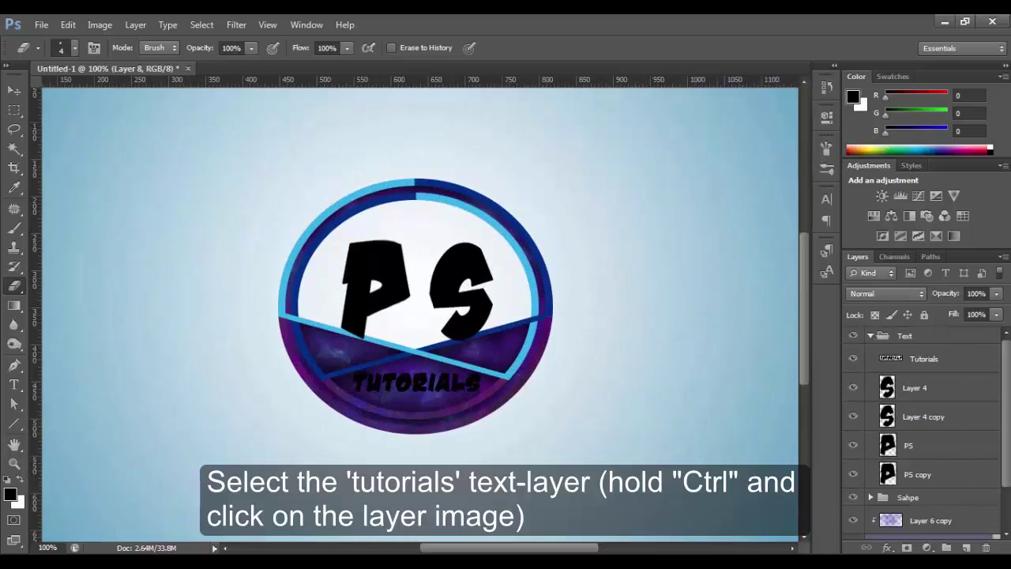
pyautogui.scroll(-3, 924, 426)
pyautogui.scroll(3, 924, 426)
pyautogui.click(923, 358)
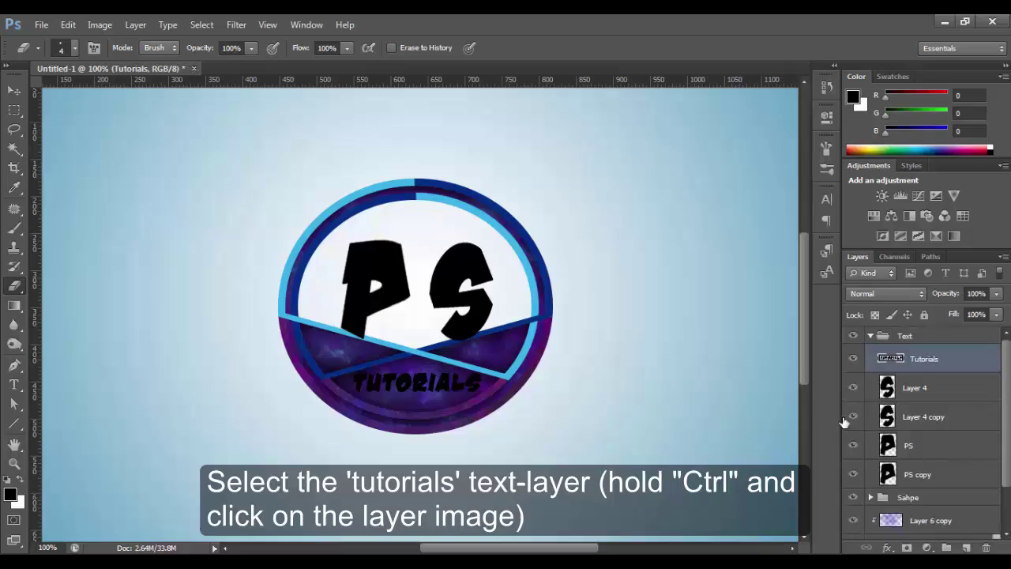
pyautogui.keyDown('ctrl'); pyautogui.click(889, 359); pyautogui.keyUp('ctrl')
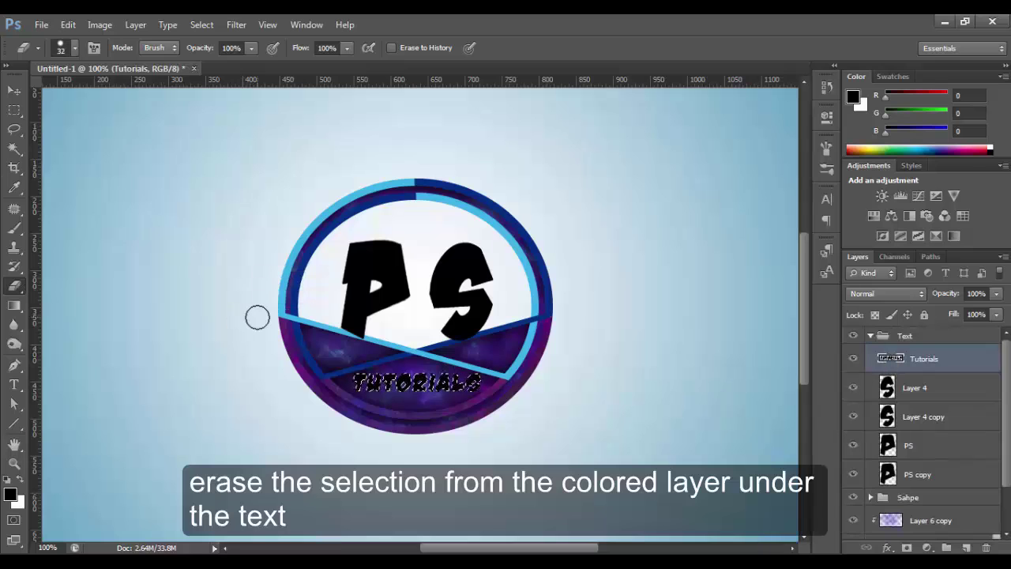
pyautogui.scroll(-2, 1006, 456)
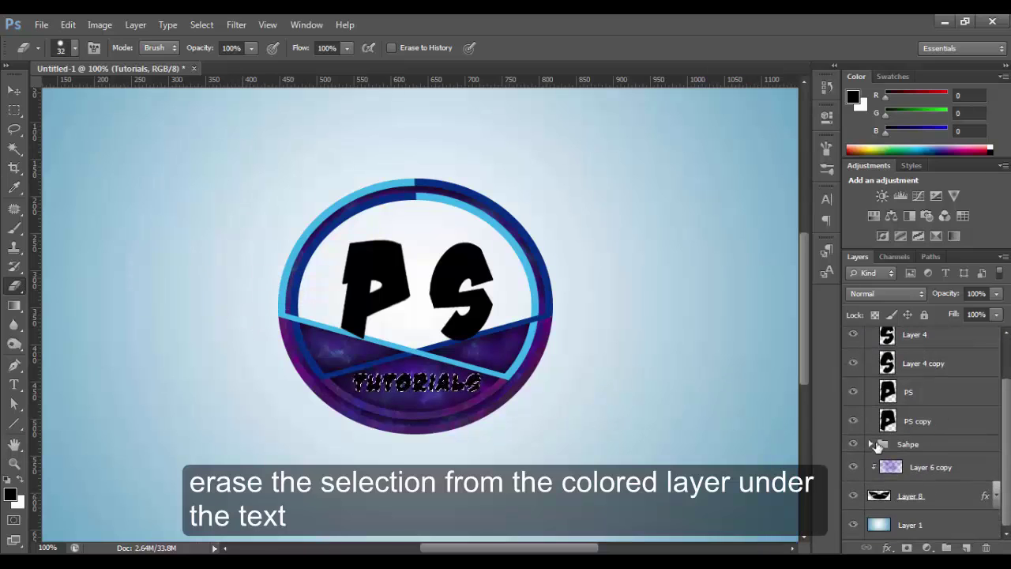
pyautogui.click(908, 495)
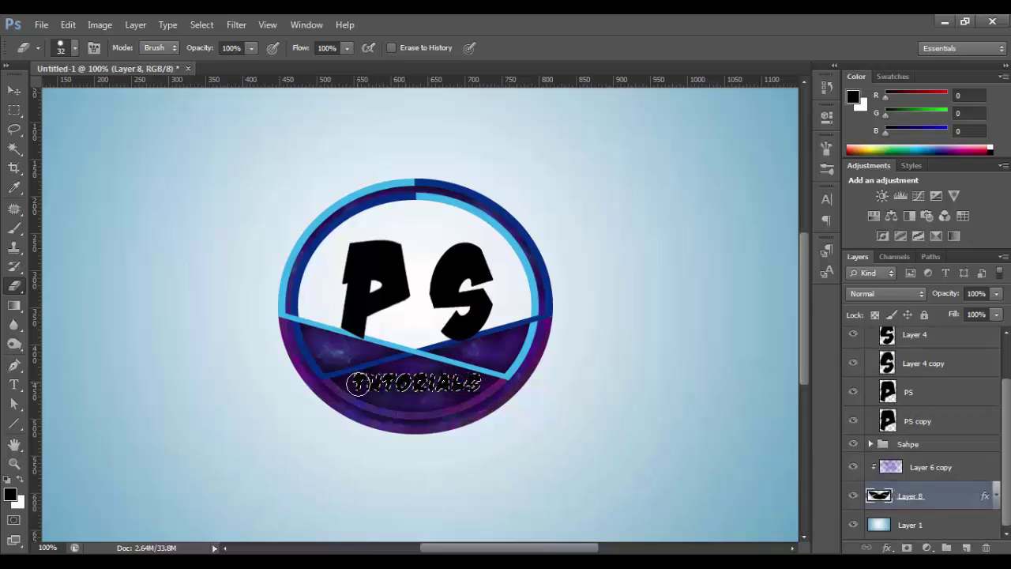
pyautogui.hotkey('ctrl', 'd')
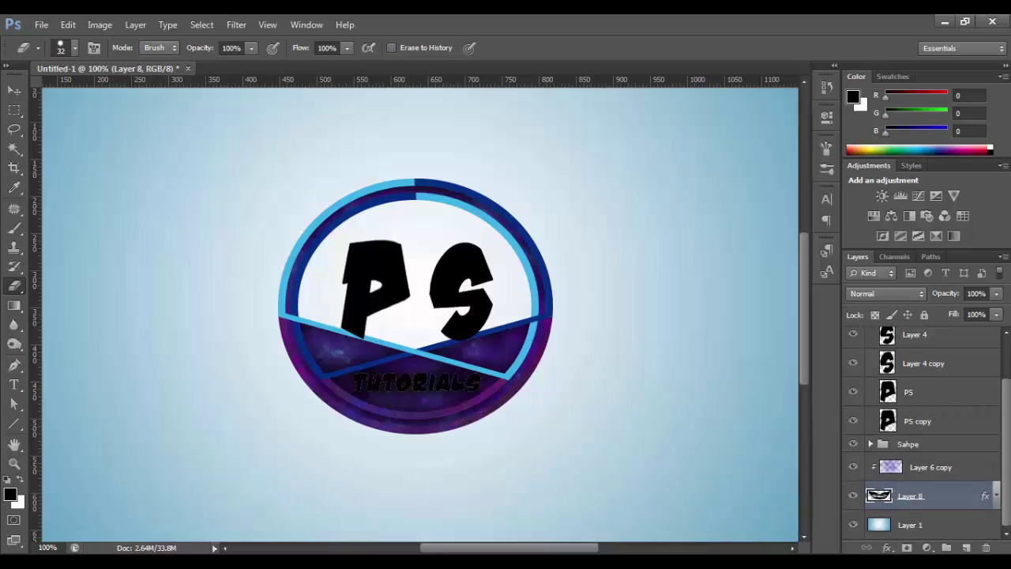
# - Hide the black Tutorials text layer, leaving white TUTORIALS lettering on the purple band
pyautogui.scroll(3, 924, 435)
pyautogui.click(947, 361)
pyautogui.click(853, 358)
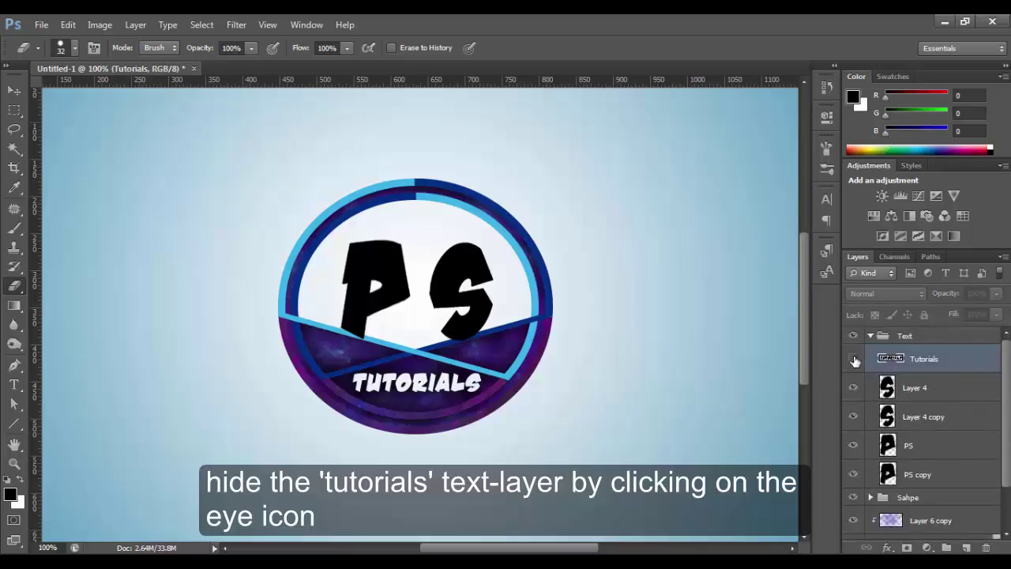
pyautogui.click(855, 360)
pyautogui.hotkey('ctrl', '+')
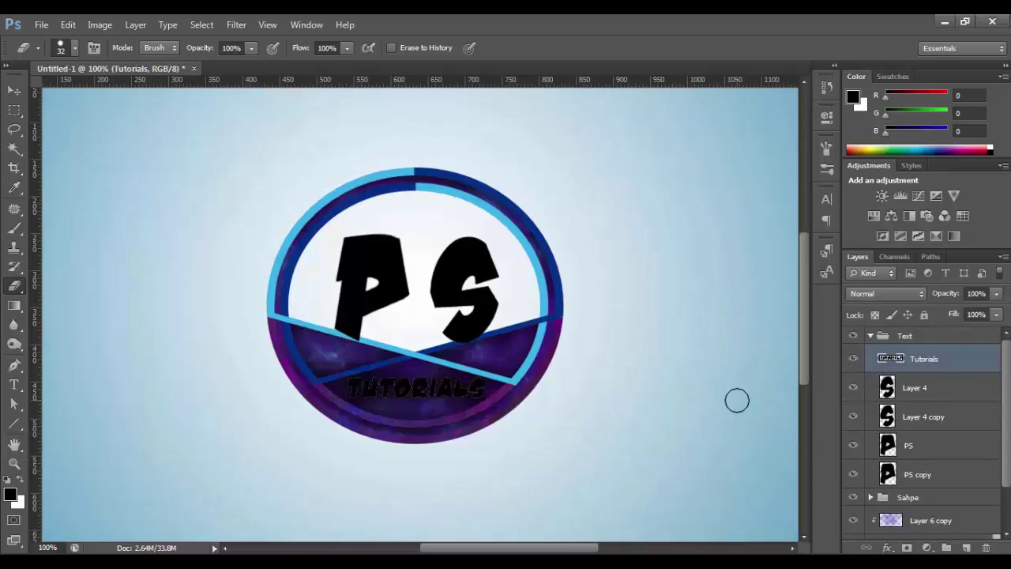
pyautogui.click(852, 360)
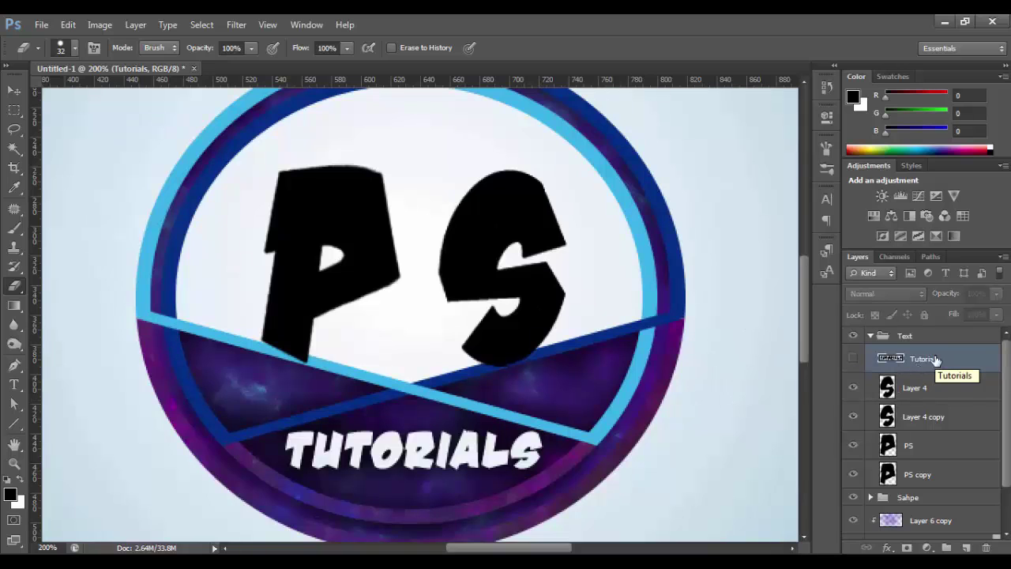
pyautogui.click(853, 360)
pyautogui.click(853, 360)
pyautogui.hotkey('ctrl', '-')
pyautogui.scroll(-2, 1007, 418)
pyautogui.scroll(2, 1007, 418)
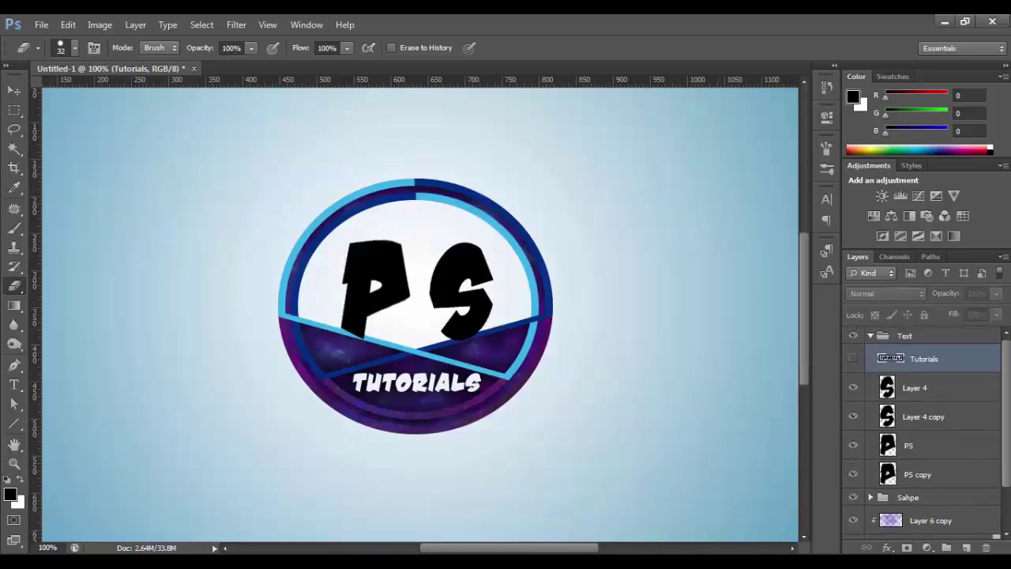
# - Lock transparent pixels on Layer 4, Layer 4 copy, PS and PS copy
pyautogui.click(919, 394)
pyautogui.press('b')
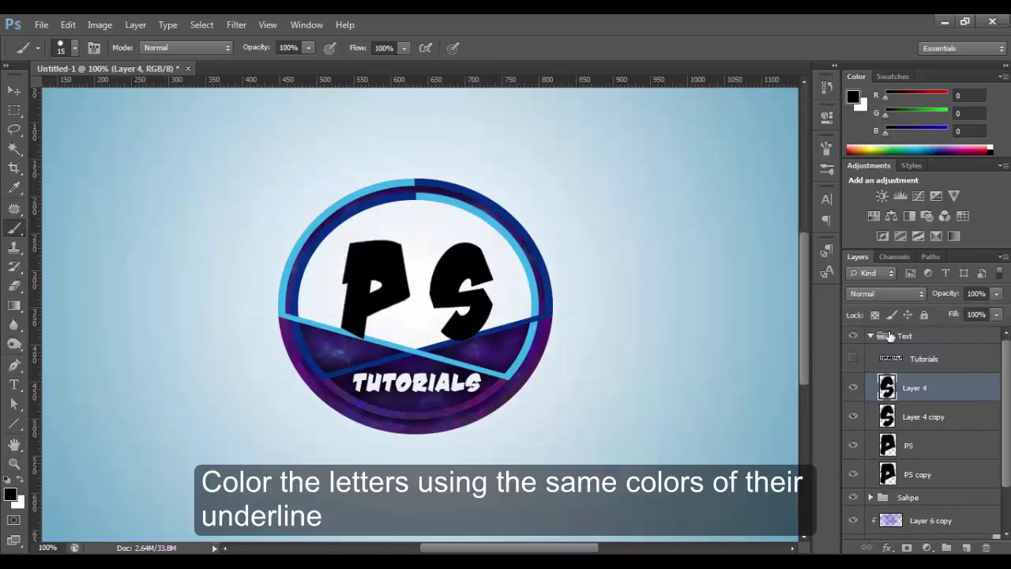
pyautogui.click(942, 416)
pyautogui.click(875, 314)
pyautogui.hotkey('alt', '[')
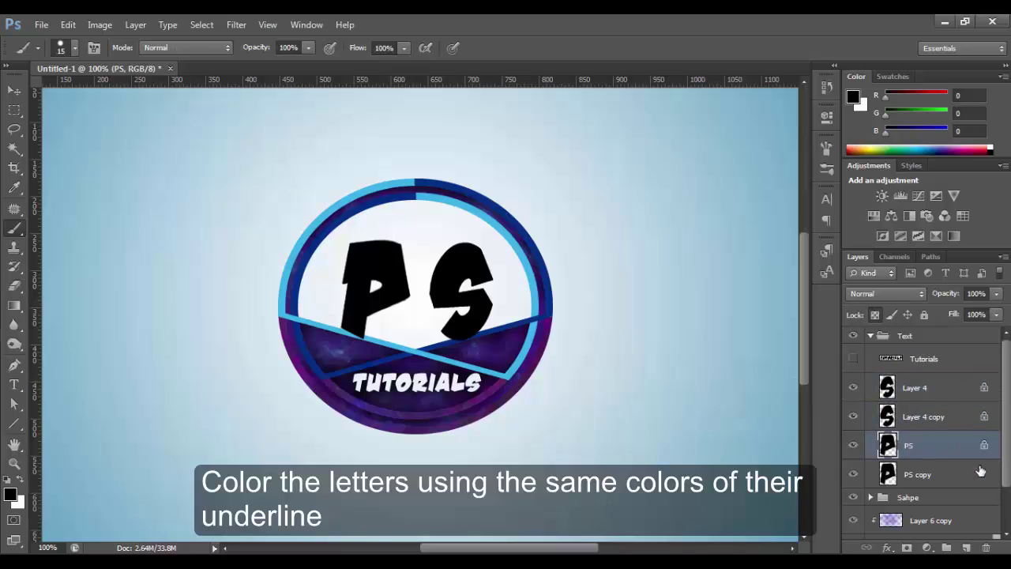
pyautogui.click(979, 470)
pyautogui.click(963, 394)
# - Paint the S on Layer 4 dark blue, sampled from its band, with a 65 px brush
pyautogui.click(9, 493)
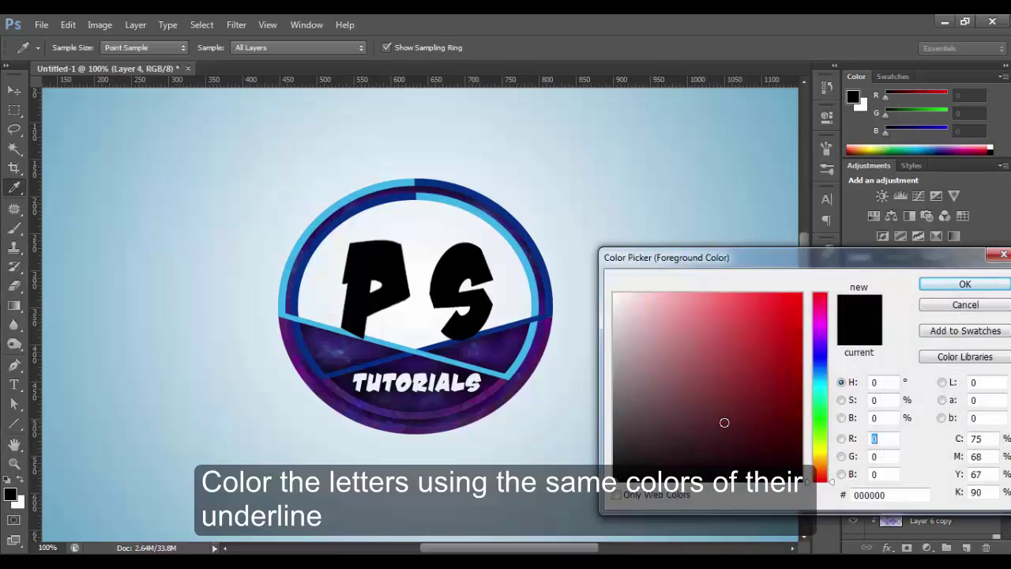
pyautogui.click(553, 299)
pyautogui.click(964, 284)
pyautogui.press('b')
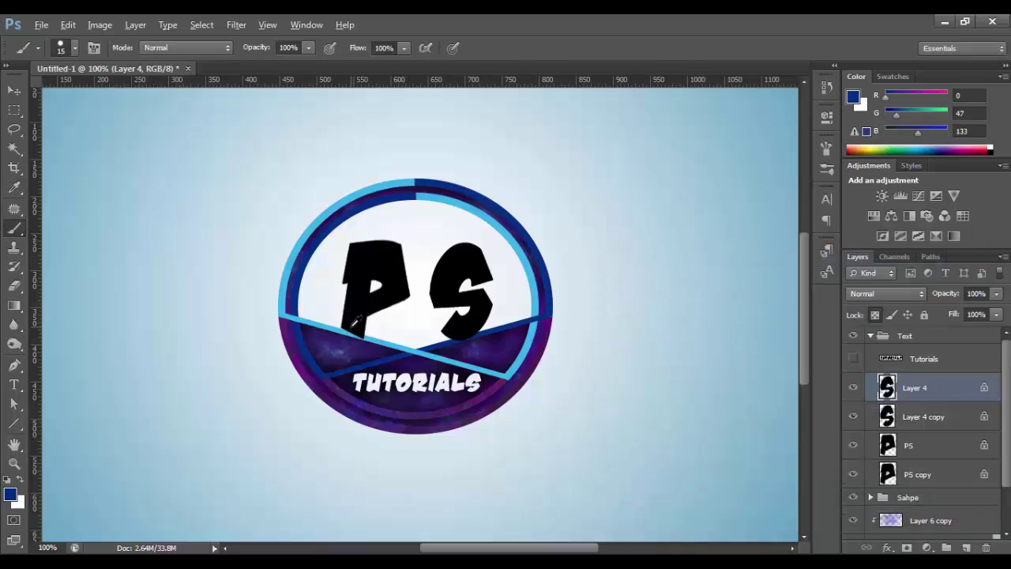
pyautogui.press(']')
pyautogui.press(']')
pyautogui.press(']')
pyautogui.moveTo(474, 260); pyautogui.dragTo(462, 332)
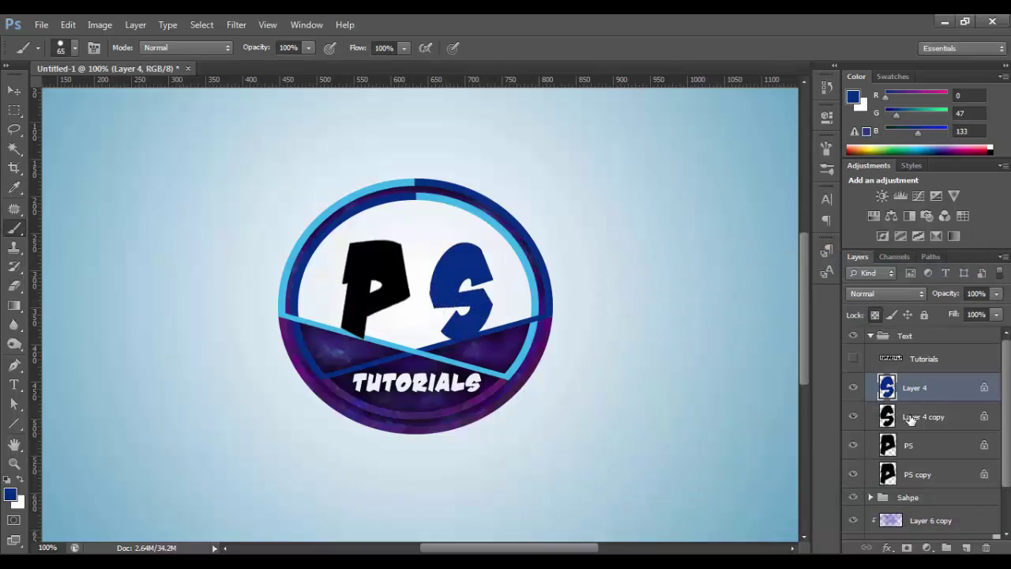
# - Paint the P on the PS layer light blue, sampled from the band beneath it
pyautogui.click(919, 445)
pyautogui.keyDown('alt'); pyautogui.click(328, 320); pyautogui.keyUp('alt')
pyautogui.moveTo(371, 245); pyautogui.dragTo(364, 324)
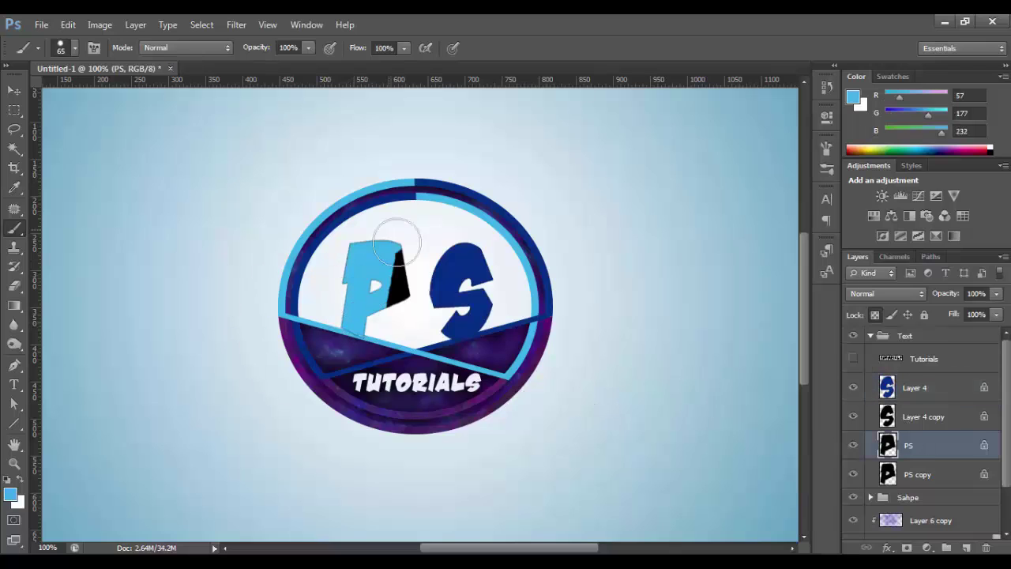
pyautogui.moveTo(395, 229); pyautogui.dragTo(391, 323)
pyautogui.click(923, 416)
# - Skew the black S copy (Layer 4 copy) up and to the left, then nudge it into place
pyautogui.press('v')
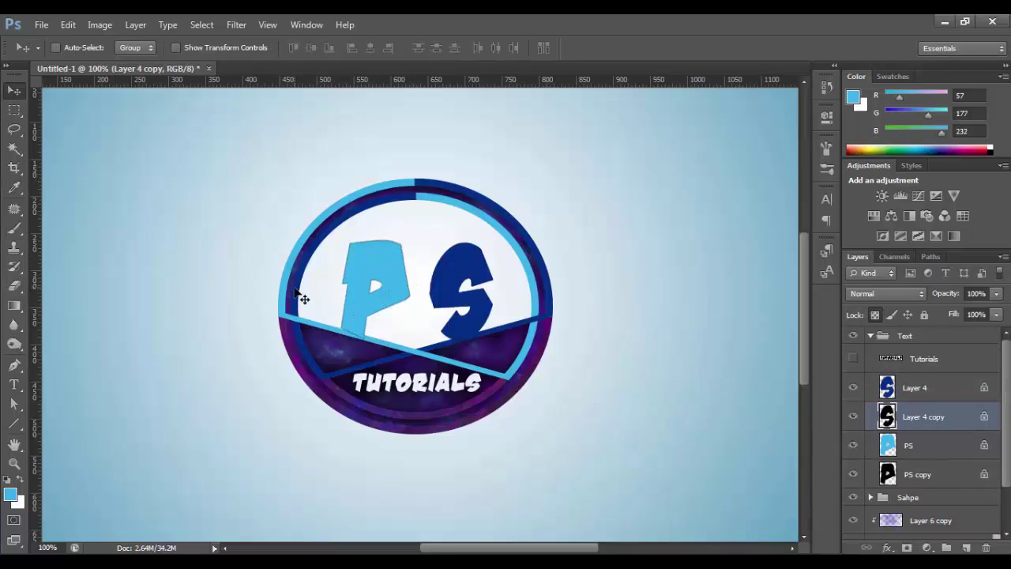
pyautogui.hotkey('ctrl', '+')
pyautogui.moveTo(803, 347); pyautogui.dragTo(802, 327)
pyautogui.hotkey('ctrl', 't')
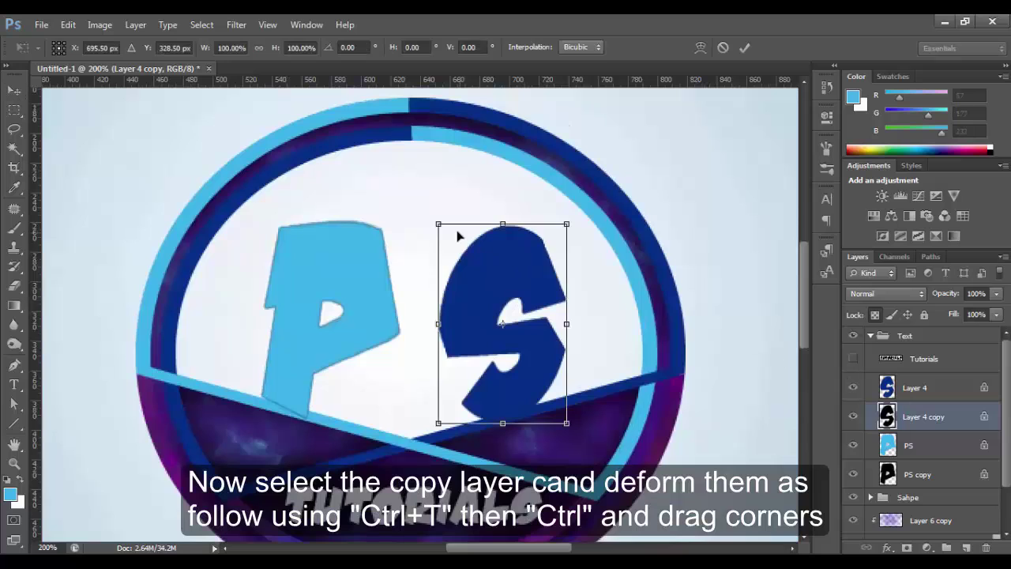
pyautogui.moveTo(438, 224); pyautogui.dragTo(405, 181)
pyautogui.moveTo(567, 225); pyautogui.dragTo(555, 203)
pyautogui.press('Return')
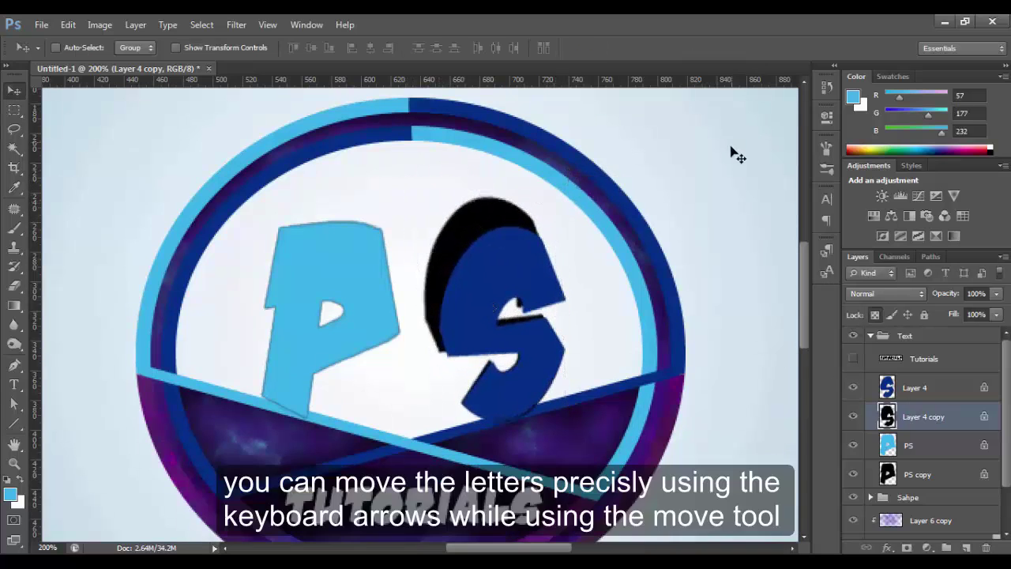
pyautogui.press('Up')
pyautogui.press('Up')
pyautogui.press('Up')
pyautogui.press('Down')
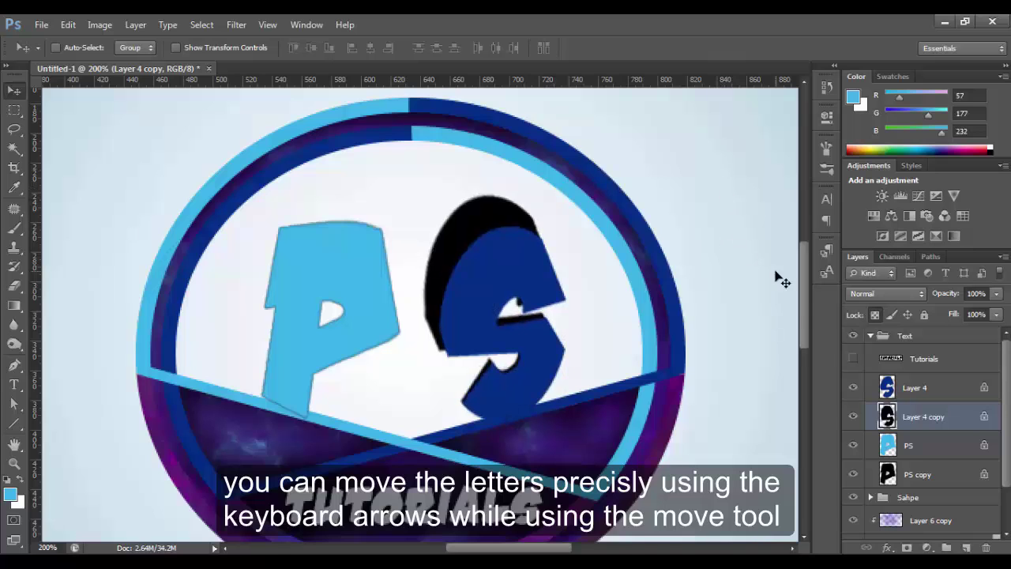
# - Skew the black P copy (PS copy) upward to form the P's extrusion
pyautogui.click(916, 474)
pyautogui.hotkey('ctrl', 't')
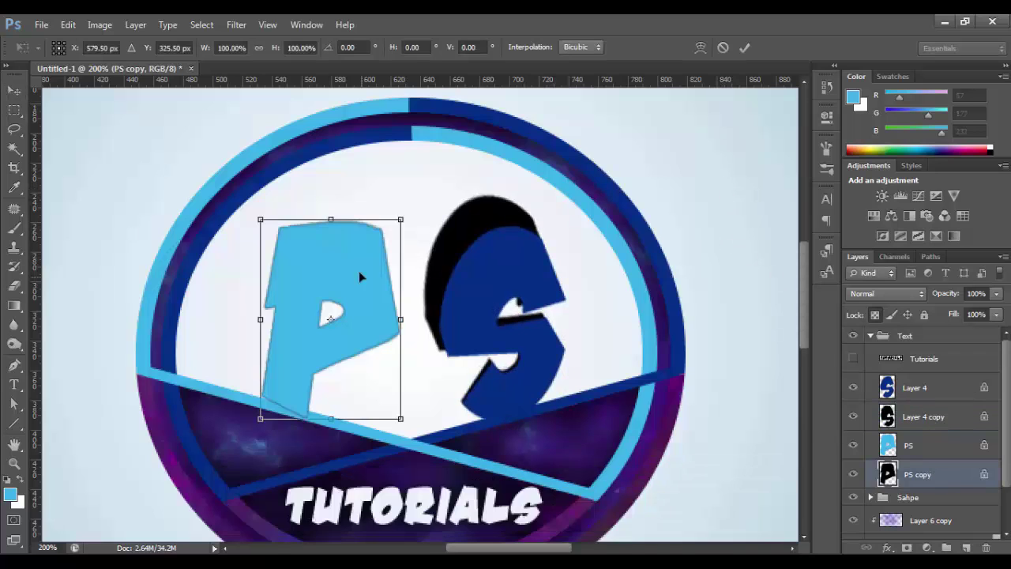
pyautogui.moveTo(399, 219); pyautogui.dragTo(426, 180)
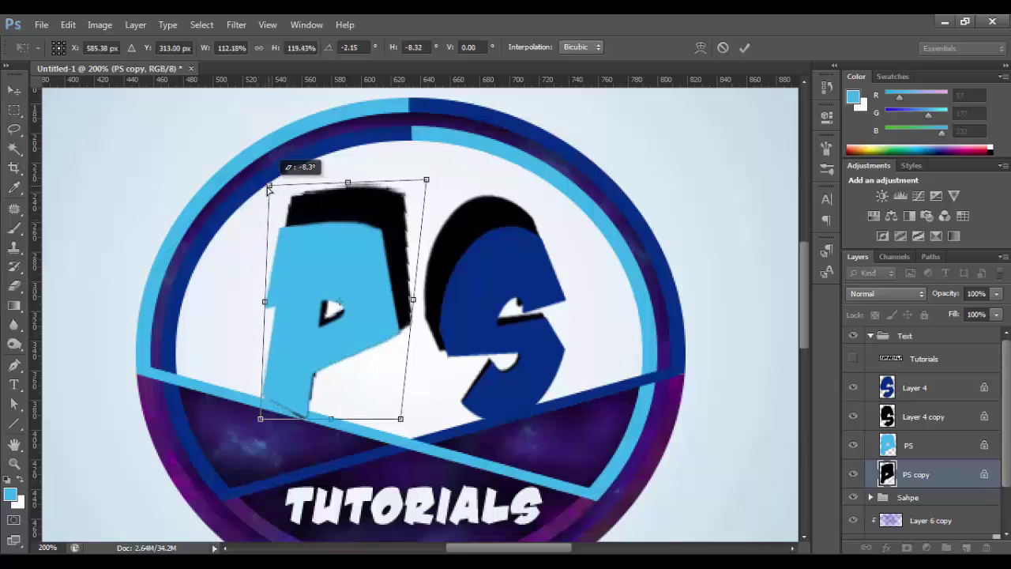
pyautogui.moveTo(261, 223); pyautogui.dragTo(262, 197)
pyautogui.moveTo(426, 180); pyautogui.dragTo(428, 183)
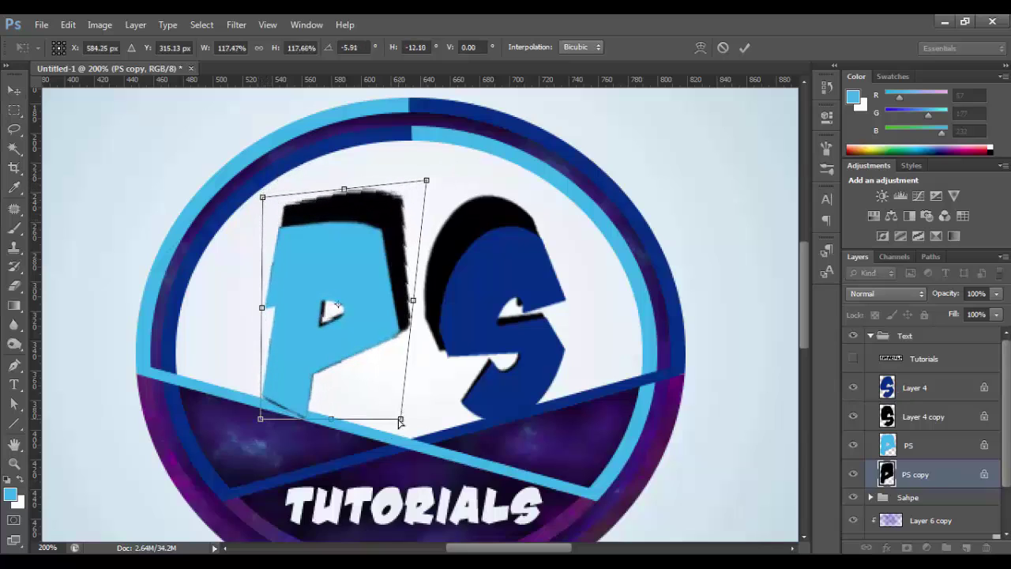
pyautogui.moveTo(400, 419); pyautogui.dragTo(402, 420)
pyautogui.click(744, 48)
pyautogui.hotkey('ctrl', 'alt', 'z')
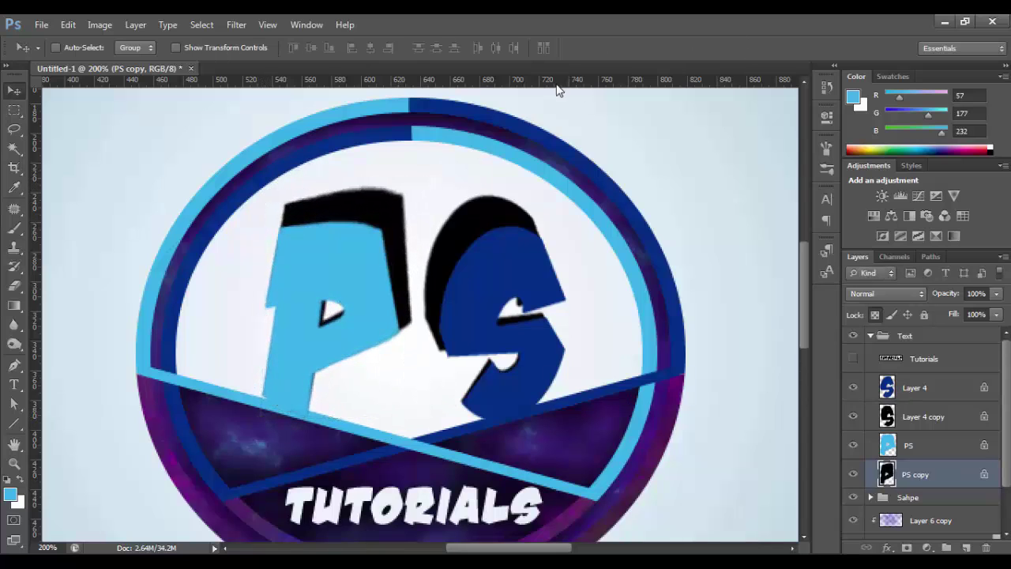
pyautogui.hotkey('ctrl', 'alt', 'z')
pyautogui.hotkey('ctrl', 'z')
pyautogui.hotkey('ctrl', 'z')
# - Paint the S's black extrusion (Layer 4 copy) a darker navy than the S
pyautogui.click(914, 424)
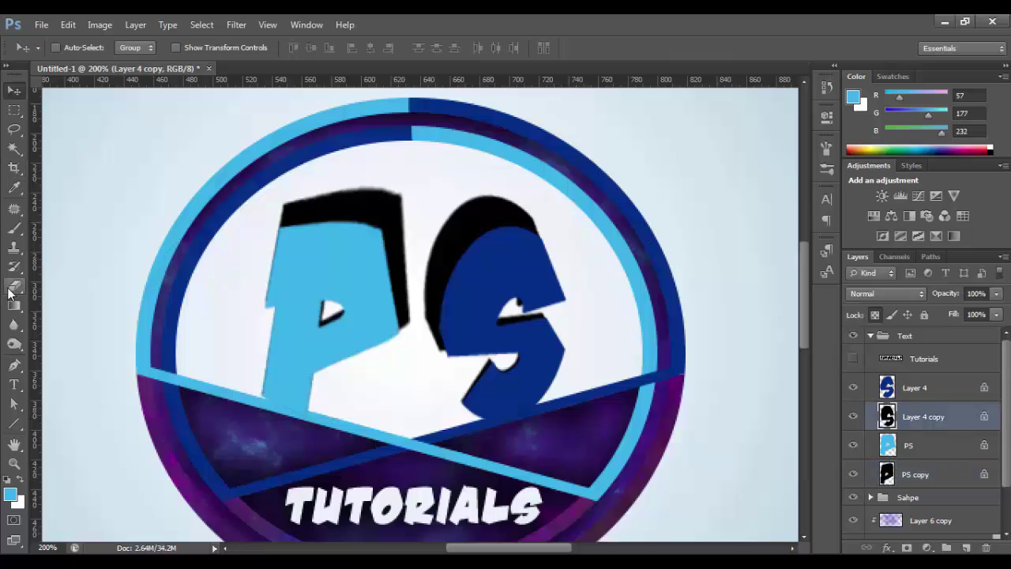
pyautogui.click(14, 188)
pyautogui.click(10, 493)
pyautogui.click(503, 270)
pyautogui.click(802, 411)
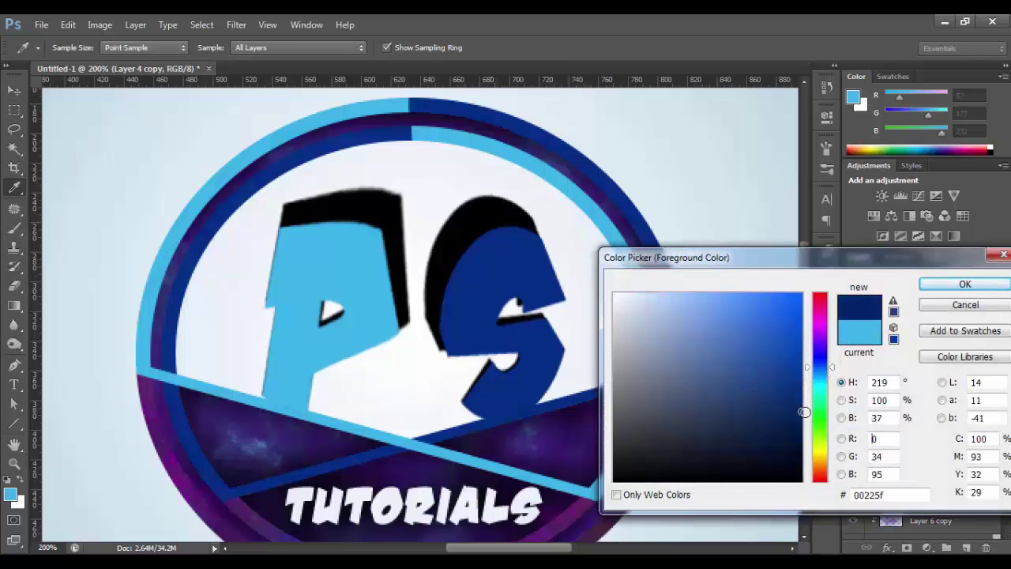
pyautogui.click(955, 286)
pyautogui.press('b')
pyautogui.moveTo(450, 214)
pyautogui.mouseDown()
pyautogui.moveTo(496, 226)
pyautogui.moveTo(583, 406)
pyautogui.mouseUp()
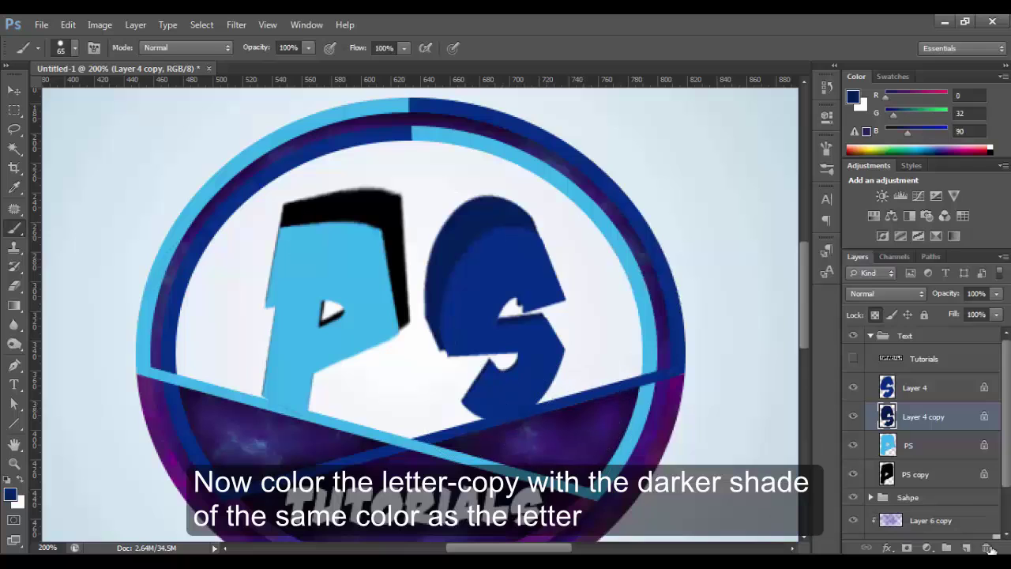
# - Paint the P's black extrusion (PS copy) a darker shade of the P's light blue
pyautogui.click(915, 474)
pyautogui.keyDown('alt'); pyautogui.click(352, 297); pyautogui.keyUp('alt')
pyautogui.click(10, 493)
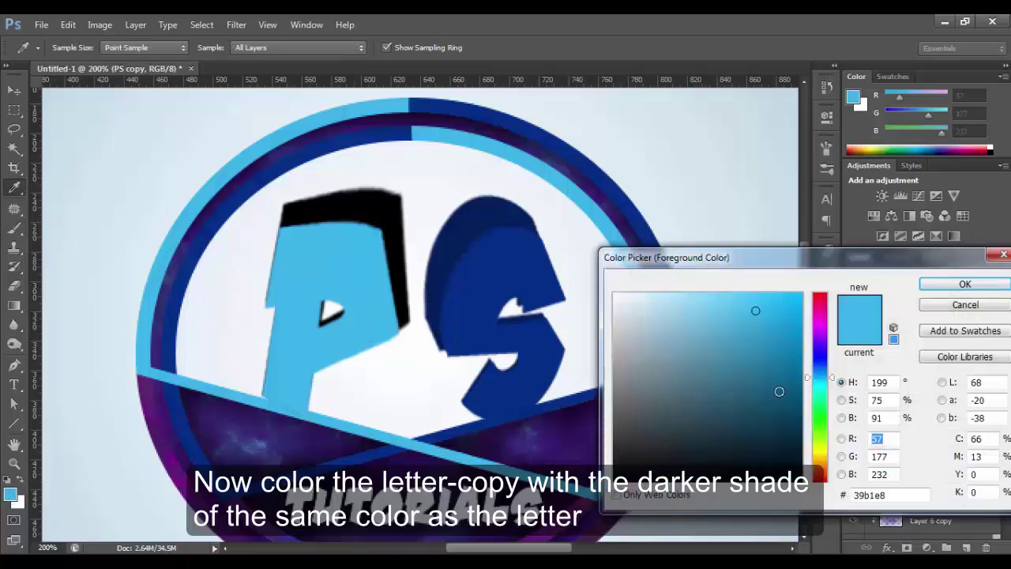
pyautogui.click(754, 327)
pyautogui.click(755, 356)
pyautogui.click(961, 282)
pyautogui.moveTo(410, 326)
pyautogui.mouseDown()
pyautogui.moveTo(293, 293)
pyautogui.moveTo(282, 361)
pyautogui.moveTo(451, 405)
pyautogui.mouseUp()
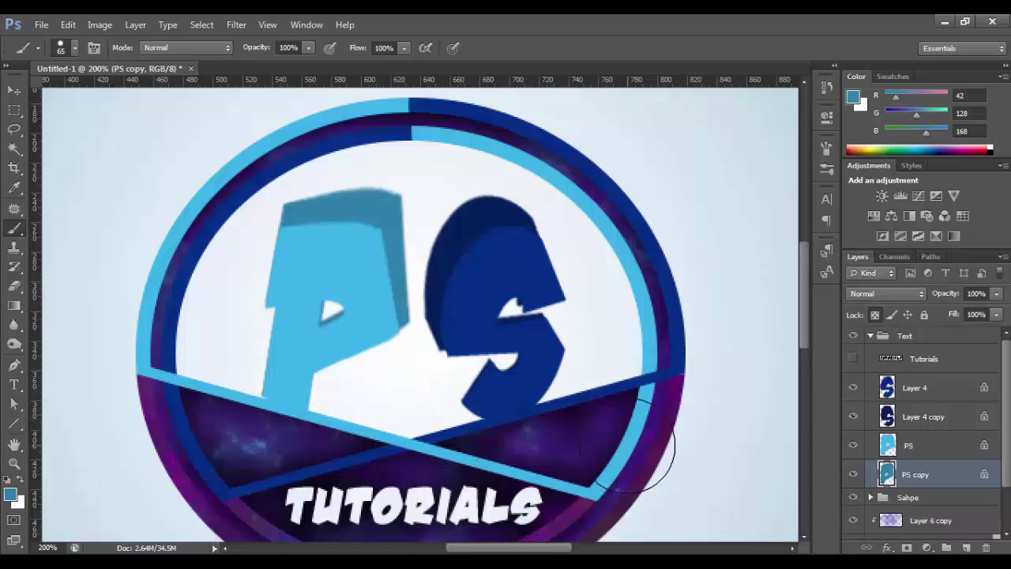
pyautogui.hotkey('ctrl', '-')
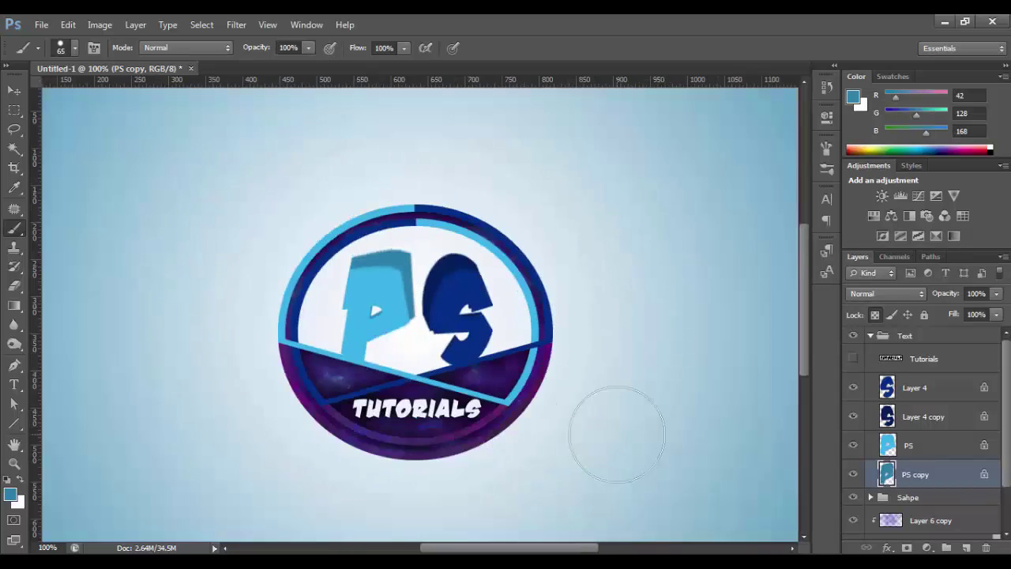
pyautogui.hotkey('ctrl', '+')
pyautogui.hotkey('ctrl', '-')
pyautogui.hotkey('ctrl', '-')
pyautogui.hotkey('ctrl', '+')
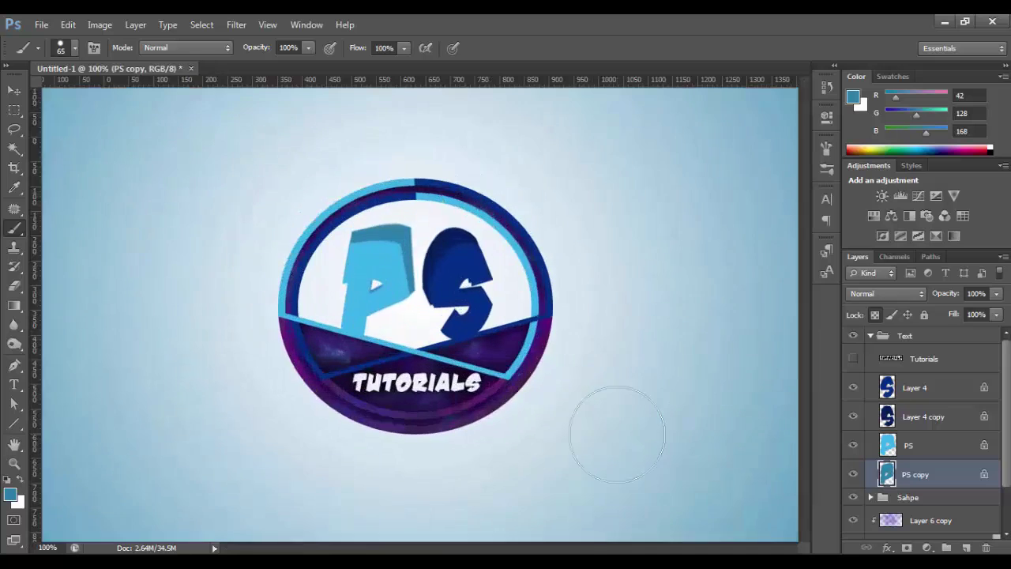
pyautogui.hotkey('ctrl', '+')
# - Duplicate the S and P extrusion layers, Layer 4 copy and PS copy
pyautogui.scroll(3, 800, 311)
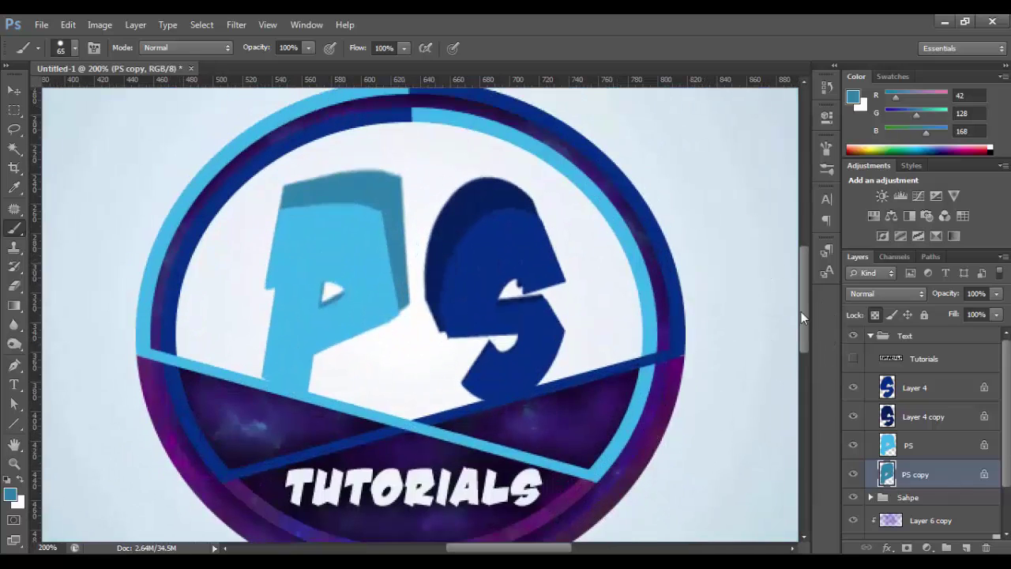
pyautogui.click(922, 416)
pyautogui.hotkey('ctrl', 'j')
pyautogui.click(922, 513)
pyautogui.hotkey('ctrl', 'j')
# - Stretch the new S copy's top-left corner further up and left
pyautogui.click(926, 438)
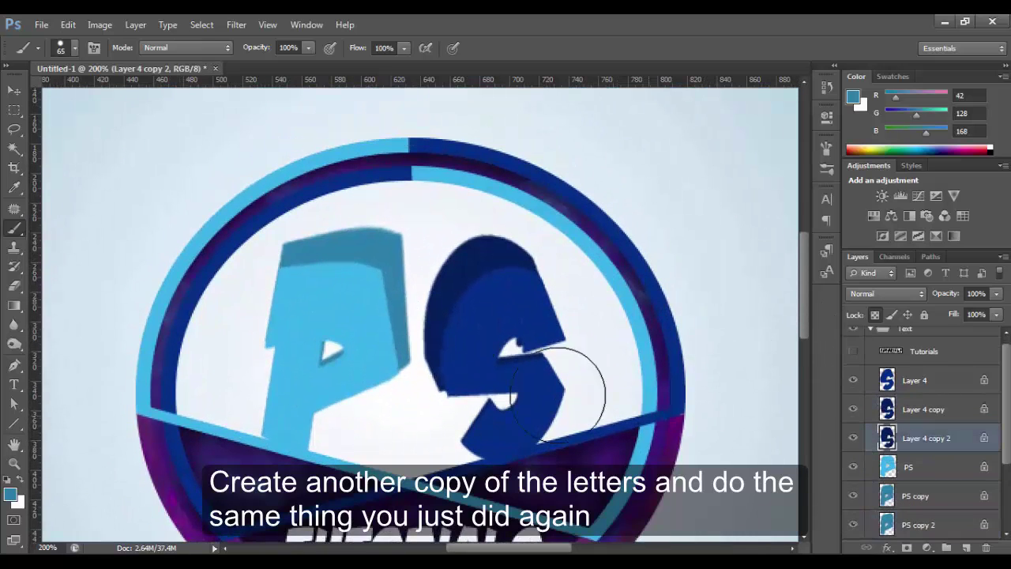
pyautogui.press('v')
pyautogui.hotkey('ctrl', 't')
pyautogui.moveTo(422, 234); pyautogui.dragTo(416, 198)
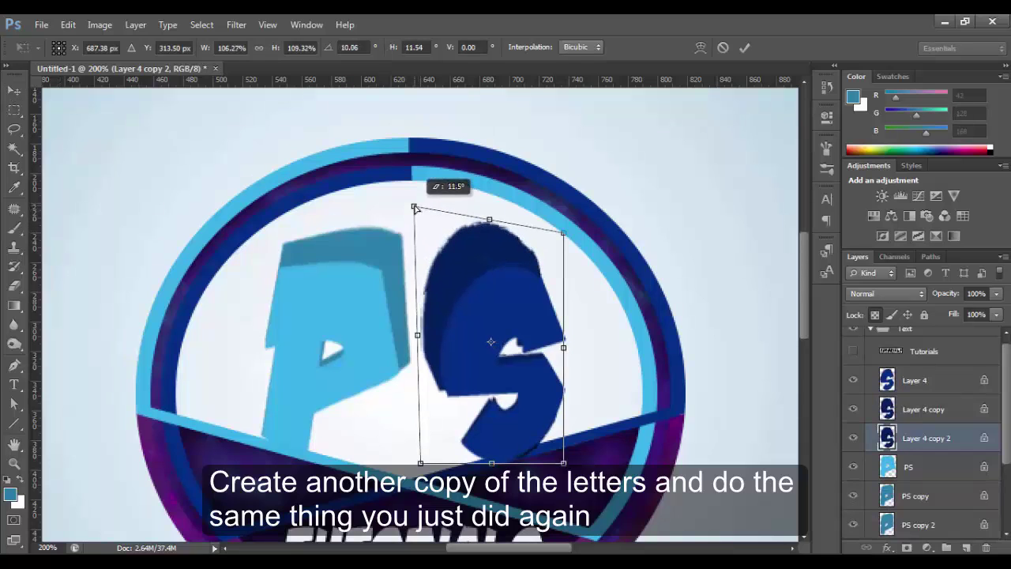
pyautogui.click(742, 47)
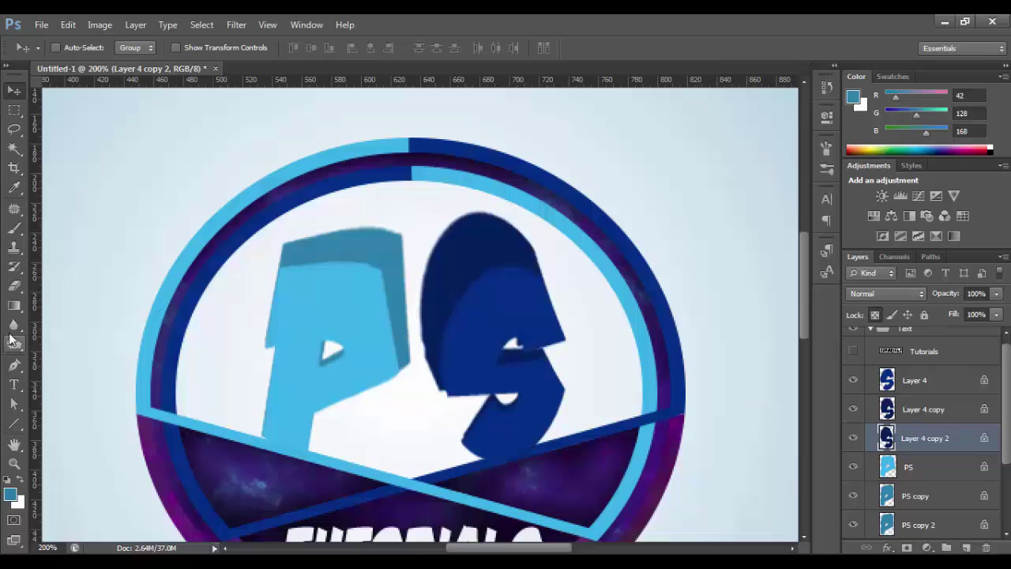
# - Sample the S extrusion's navy and set an even darker navy foreground colour
pyautogui.click(14, 187)
pyautogui.click(9, 494)
pyautogui.click(474, 260)
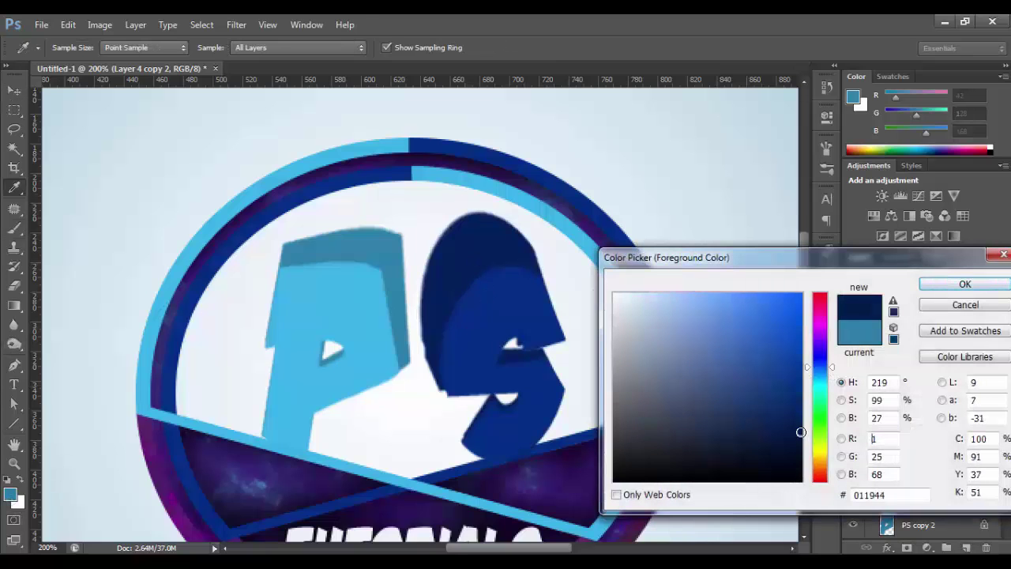
pyautogui.click(964, 283)
# - Skew PS copy 2 upward by raising its top corners
pyautogui.press('b')
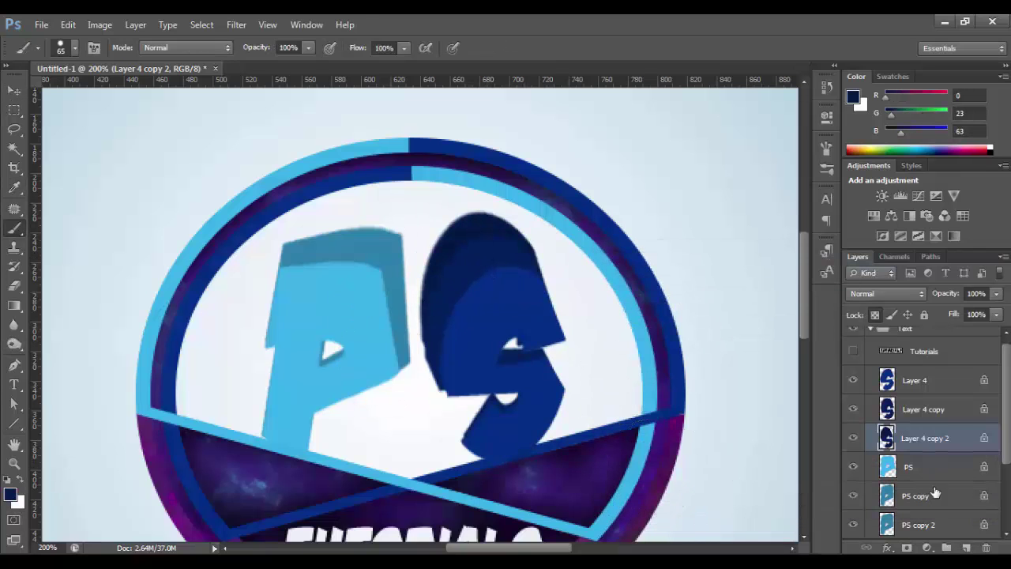
pyautogui.click(932, 523)
pyautogui.hotkey('ctrl', 't')
pyautogui.moveTo(412, 225); pyautogui.dragTo(412, 198)
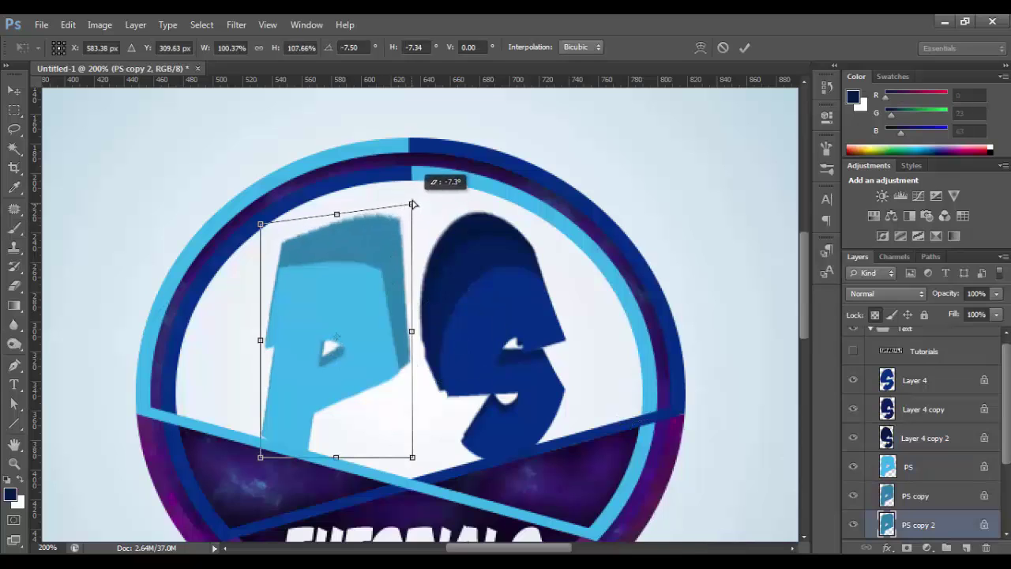
pyautogui.moveTo(261, 225); pyautogui.dragTo(267, 221)
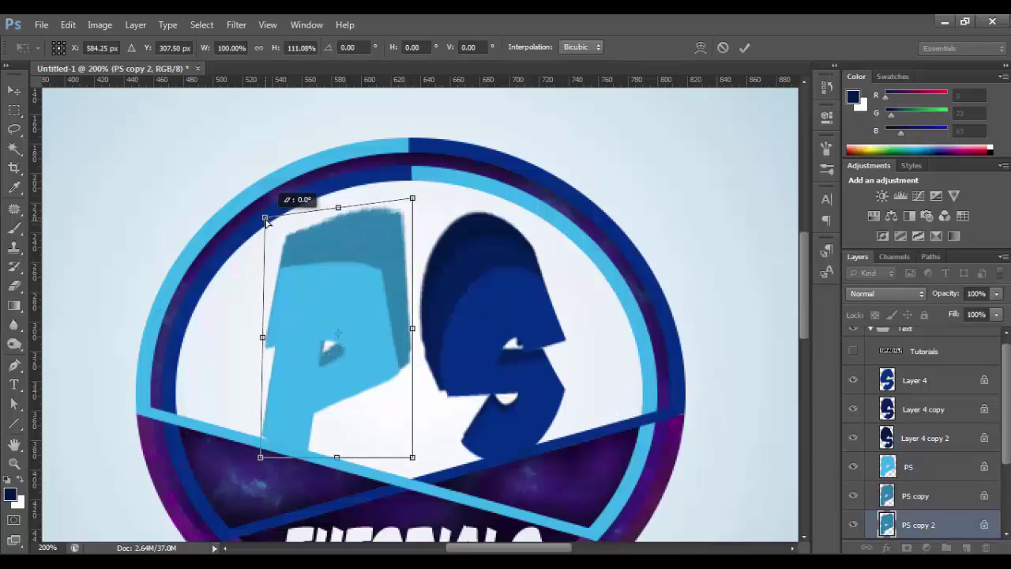
pyautogui.click(743, 48)
# - Set the foreground to an even darker shade of the P's extrusion blue
pyautogui.click(11, 495)
pyautogui.click(340, 237)
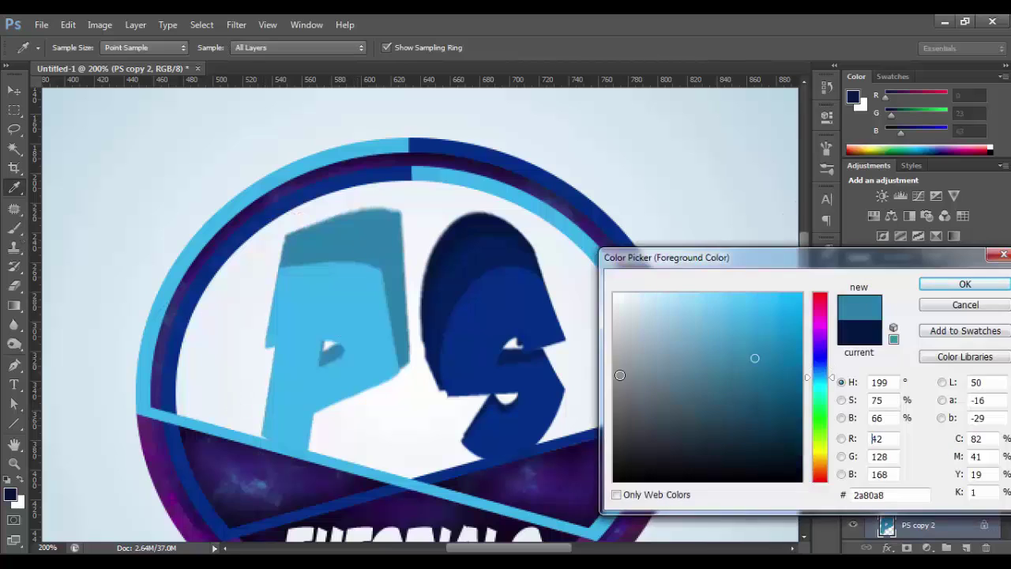
pyautogui.click(754, 402)
pyautogui.press('Return')
pyautogui.press('b')
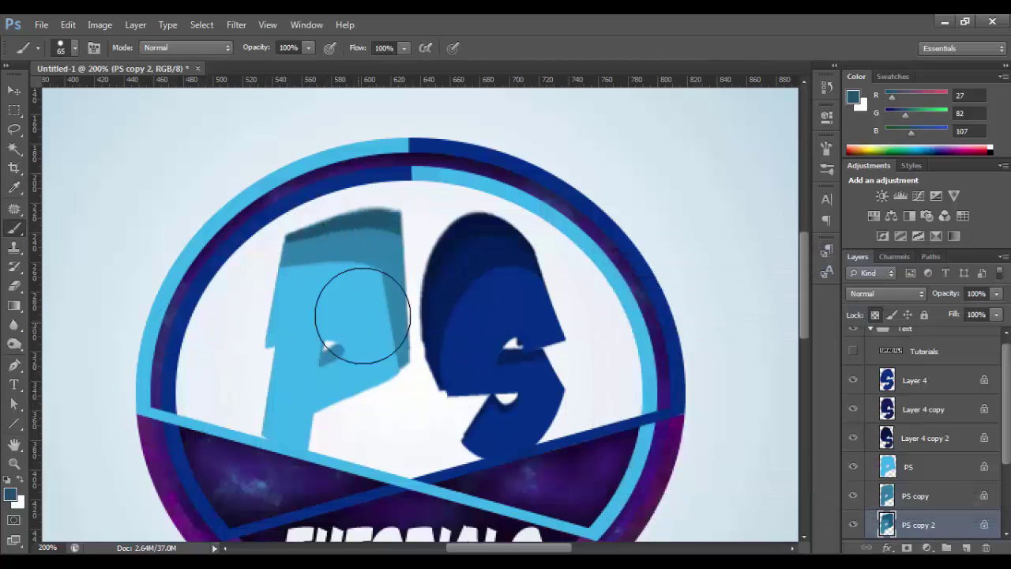
# - Nudge the light-blue P and its two extrusion copies left and right to align them
pyautogui.press('v')
pyautogui.press('Left')
pyautogui.press('Right')
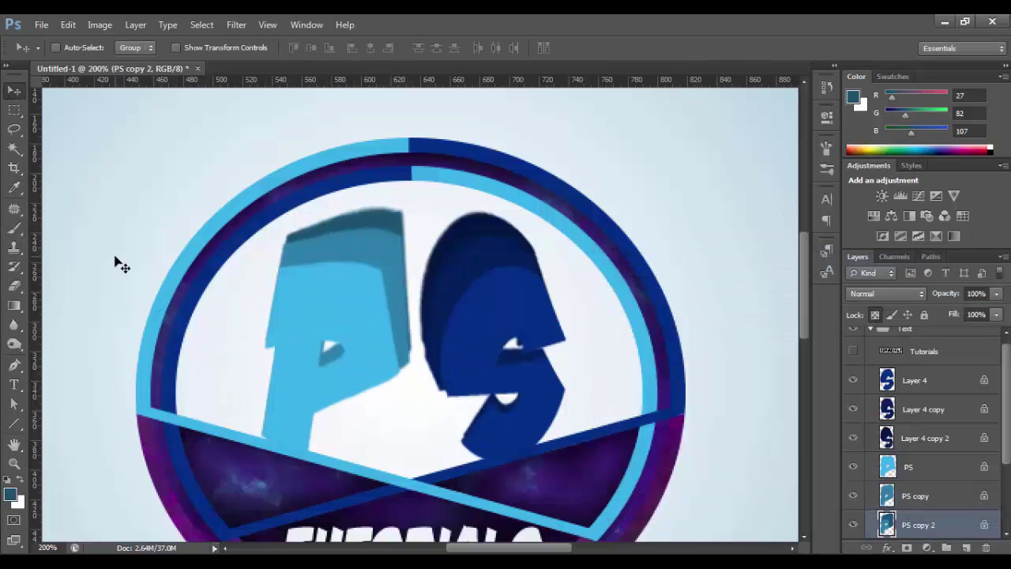
pyautogui.press('Right')
pyautogui.press('Left')
pyautogui.press('Left')
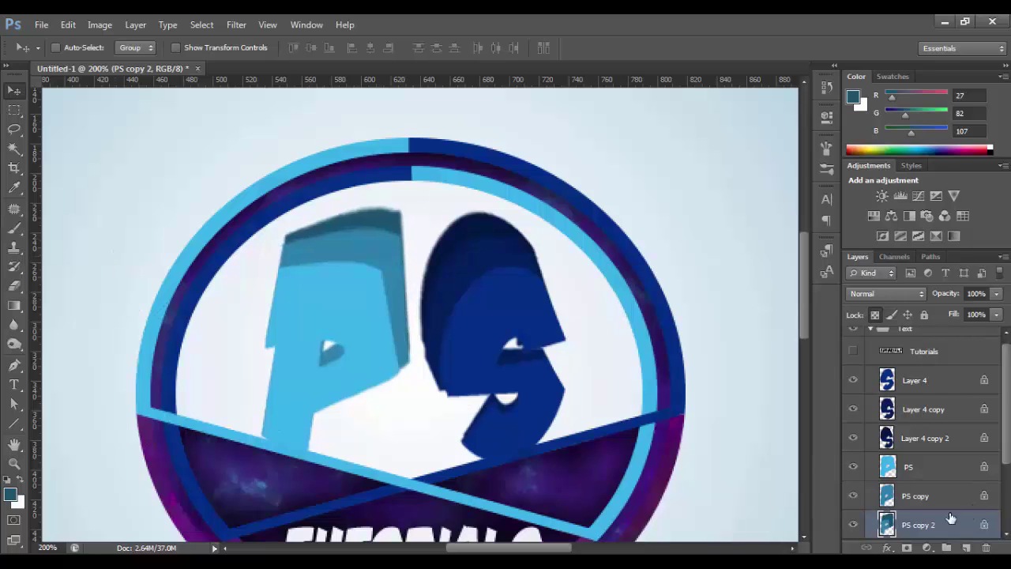
pyautogui.click(926, 470)
pyautogui.press('Left')
pyautogui.click(930, 496)
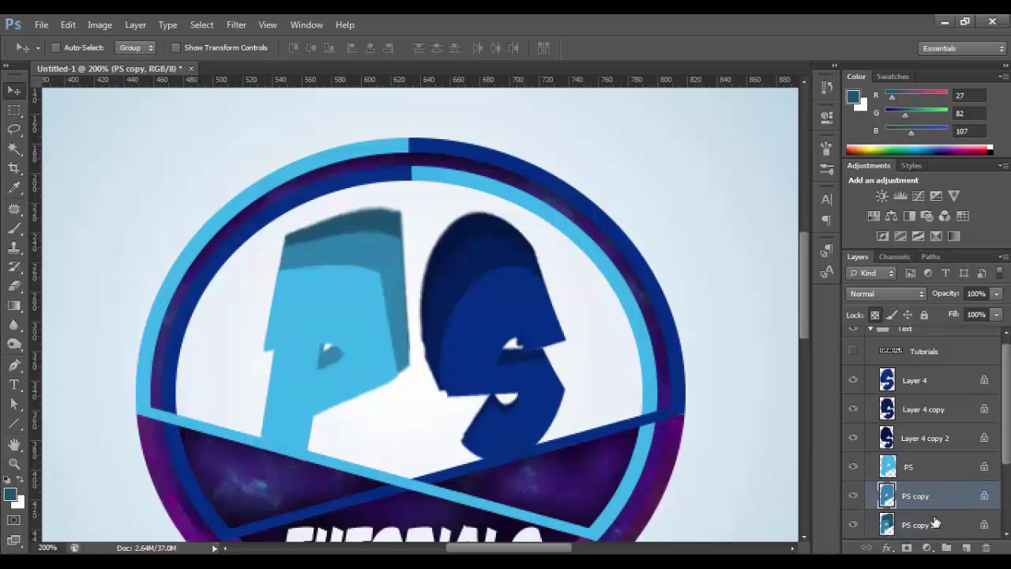
pyautogui.click(926, 524)
pyautogui.press('Right')
pyautogui.press('Left')
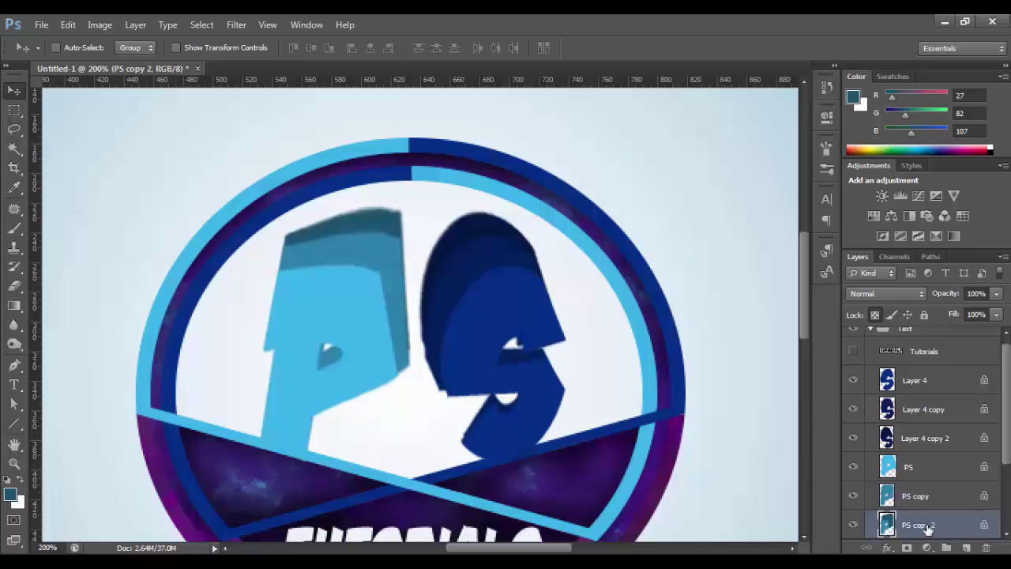
# - Nudge the dark S copy (Layer 4 copy) slightly left behind the P
pyautogui.hotkey('ctrl', '+')
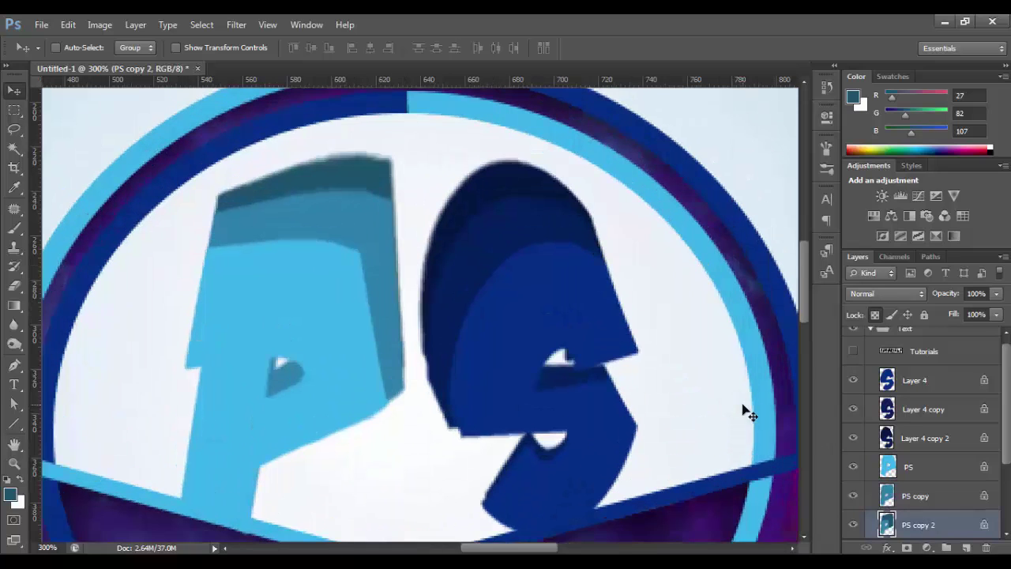
pyautogui.click(916, 439)
pyautogui.press('Right')
pyautogui.press('Left')
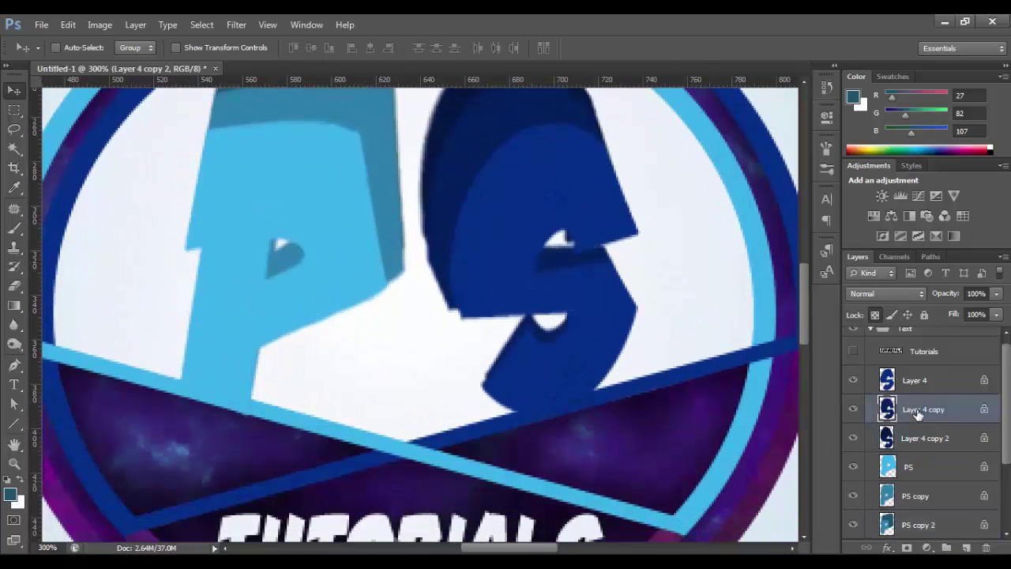
pyautogui.click(916, 410)
pyautogui.press('Left')
pyautogui.press('Left')
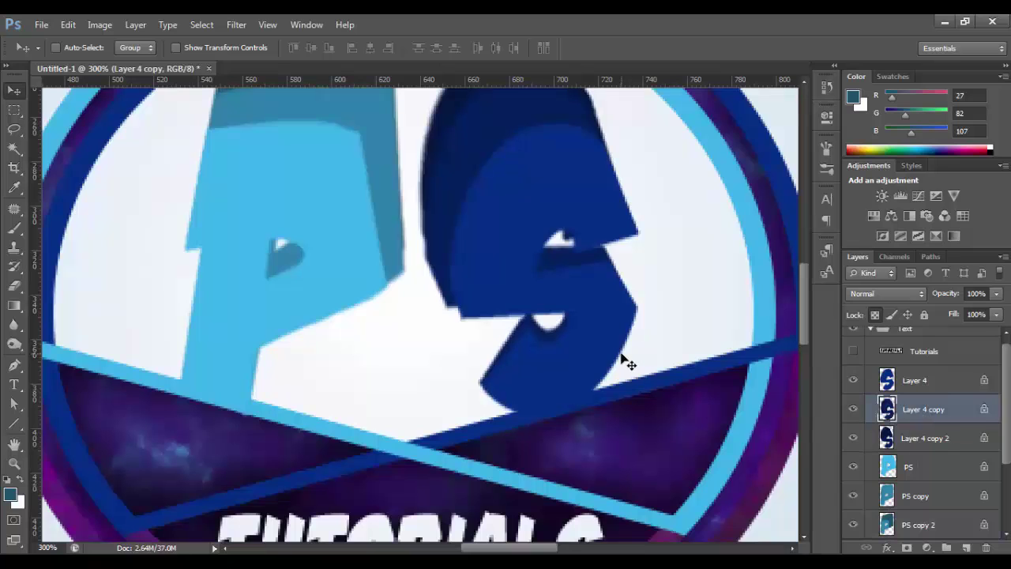
# - Review the whole logo, then select PS copy 2 with the Brush tool ready
pyautogui.hotkey('ctrl', '-')
pyautogui.hotkey('ctrl', '-')
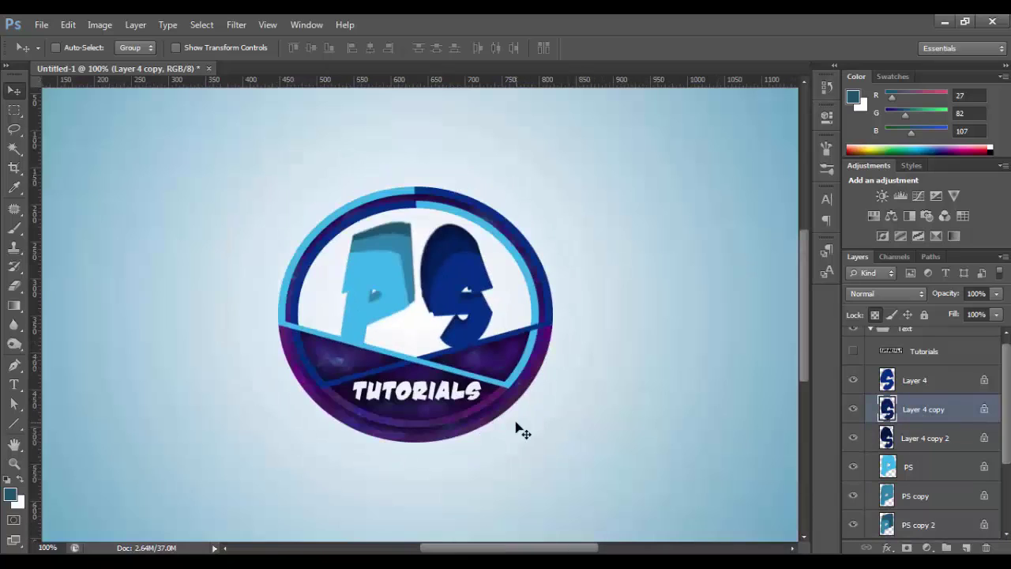
pyautogui.hotkey('ctrl', '0')
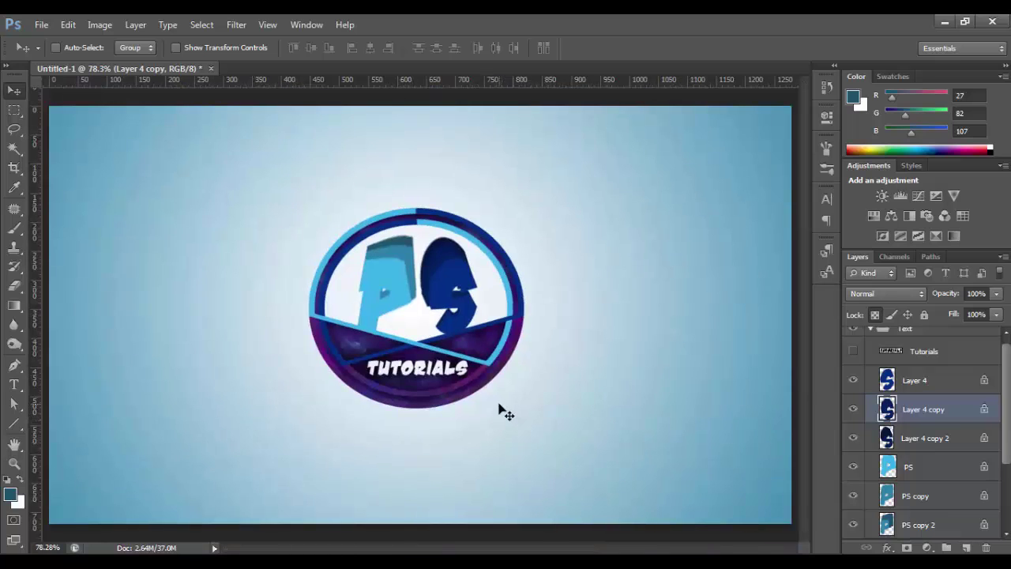
pyautogui.hotkey('ctrl', '+')
pyautogui.hotkey('ctrl', '+')
pyautogui.moveTo(803, 325); pyautogui.dragTo(805, 302)
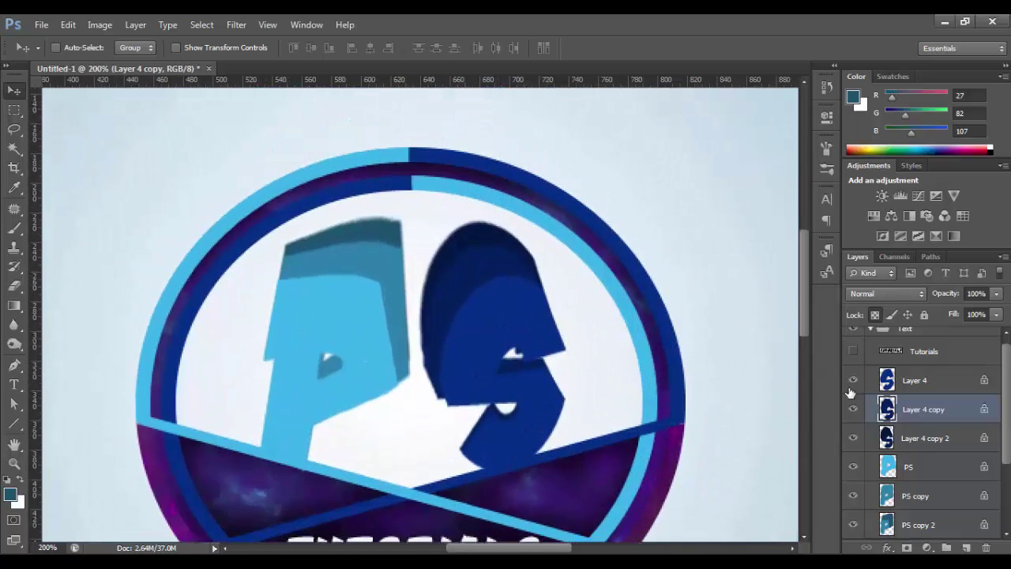
pyautogui.click(927, 527)
pyautogui.moveTo(1008, 442); pyautogui.dragTo(1008, 477)
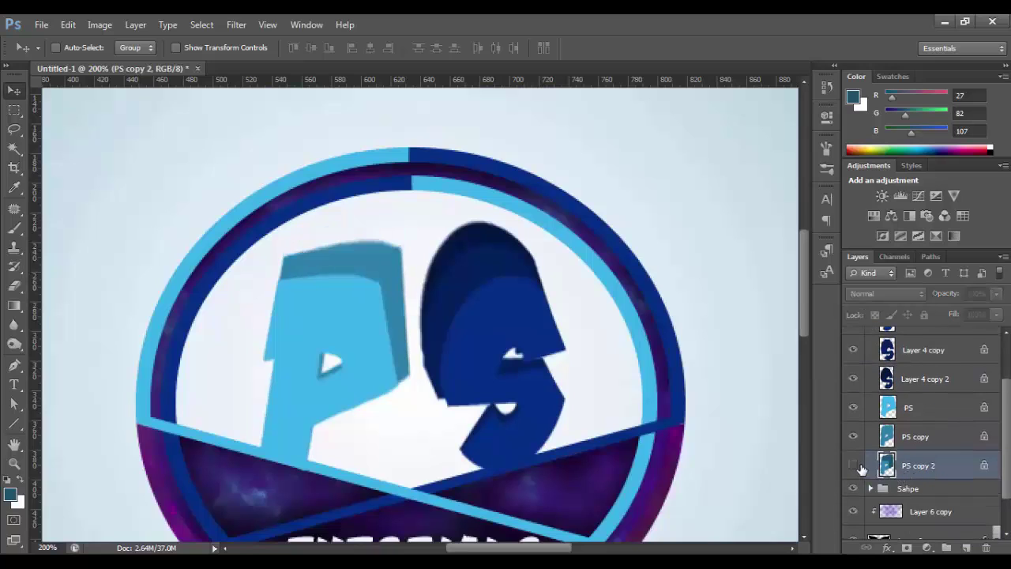
pyautogui.click(14, 228)
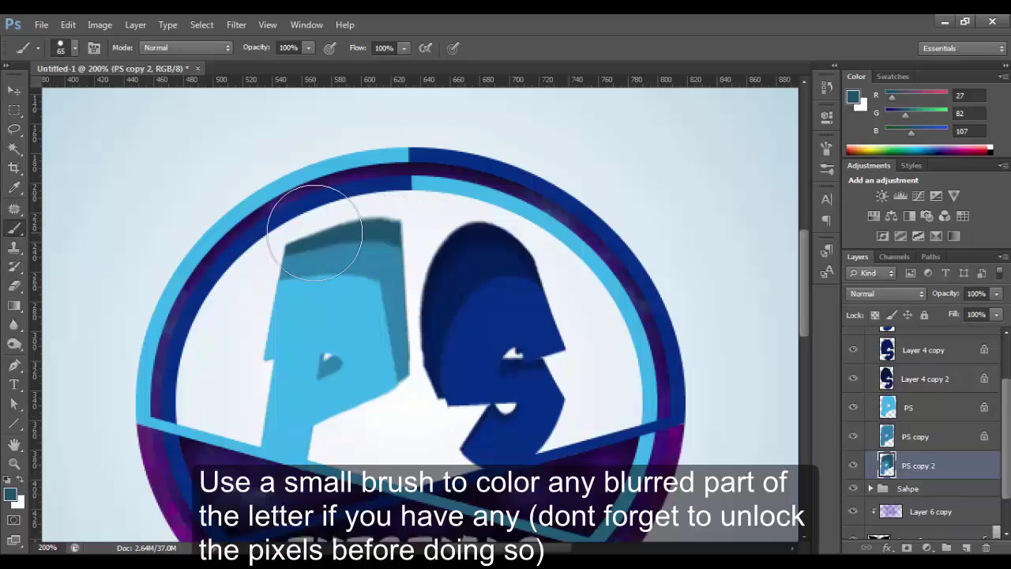
# - Repaint the P extrusion's blurred top edge with a 10 px brush, then review at 100%
pyautogui.press('z')
pyautogui.click(350, 250)
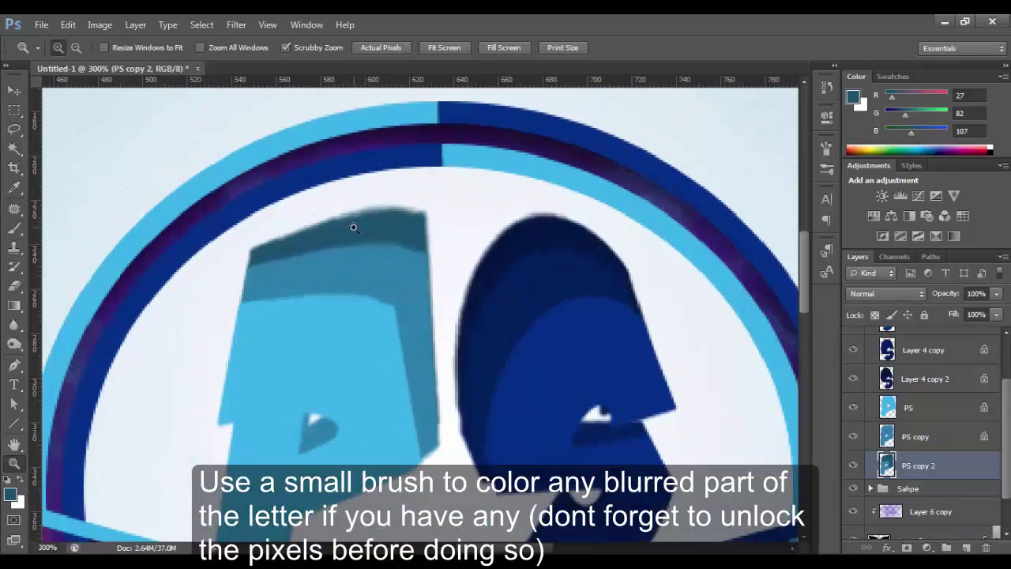
pyautogui.click(350, 250)
pyautogui.click(350, 250)
pyautogui.press('b')
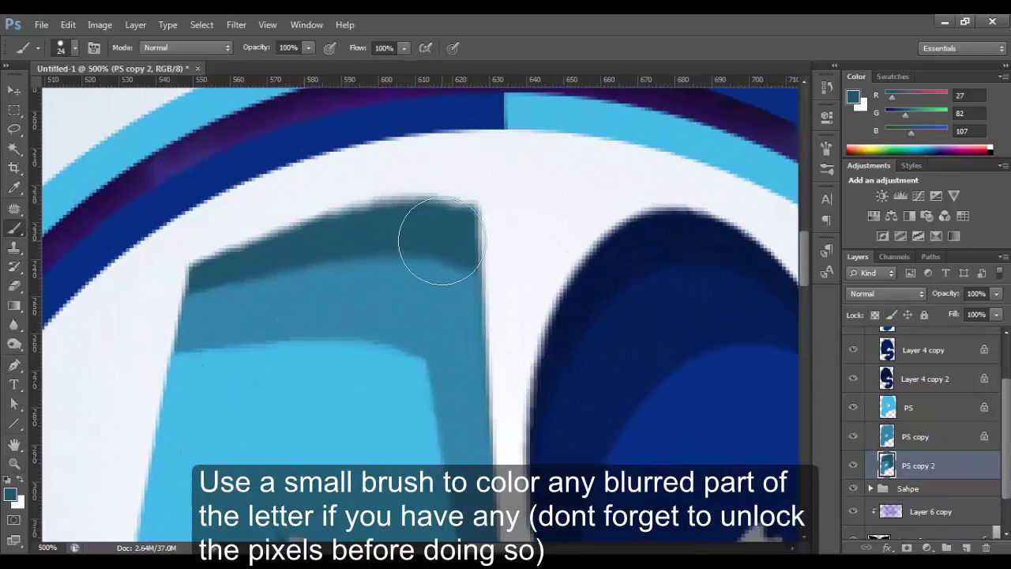
pyautogui.press('[')
pyautogui.press('[')
pyautogui.press('[')
pyautogui.press(']')
pyautogui.press(']')
pyautogui.press(']')
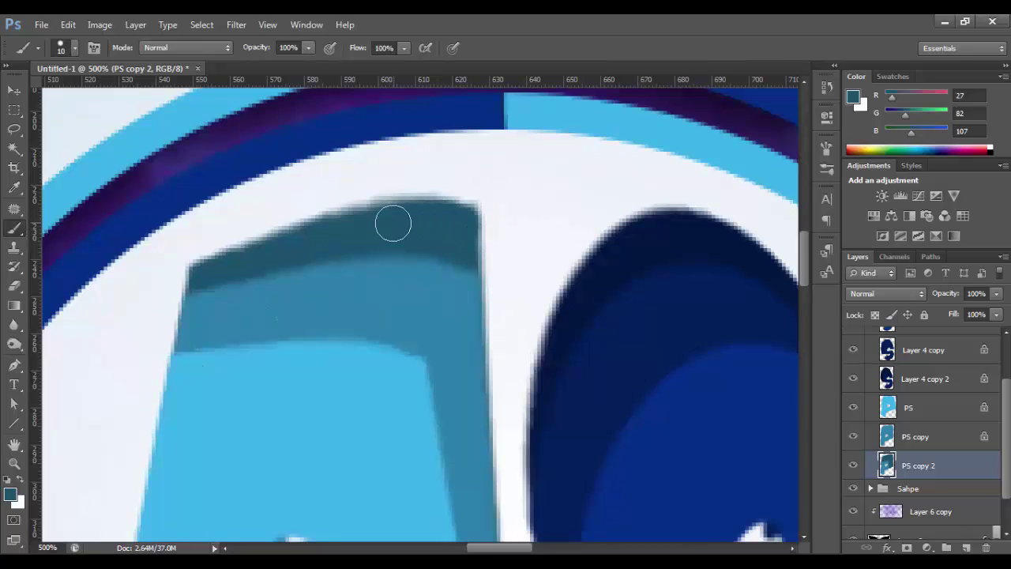
pyautogui.moveTo(382, 223)
pyautogui.mouseDown()
pyautogui.moveTo(221, 275)
pyautogui.moveTo(308, 235)
pyautogui.moveTo(471, 251)
pyautogui.moveTo(458, 255)
pyautogui.moveTo(437, 229)
pyautogui.moveTo(341, 230)
pyautogui.mouseUp()
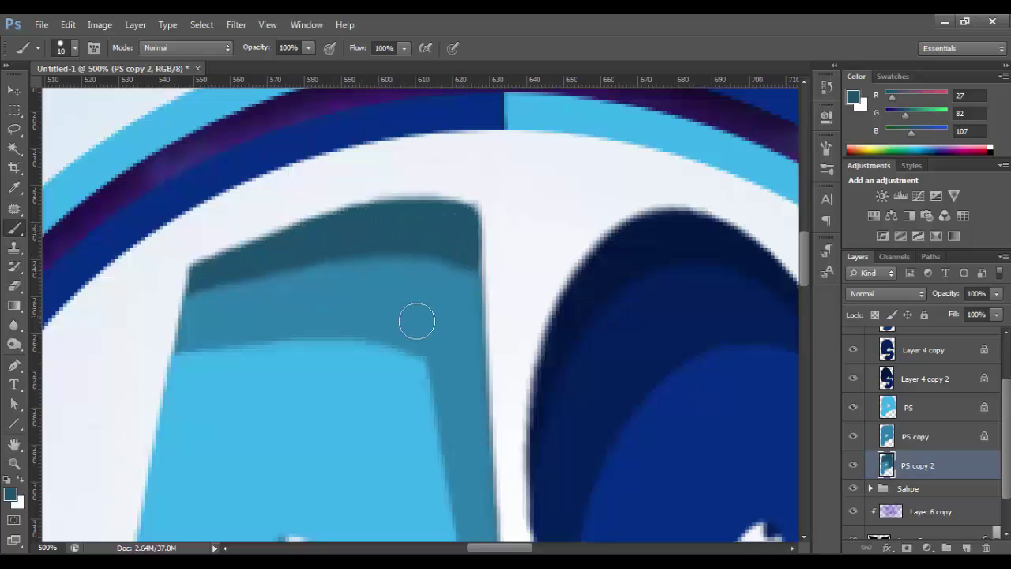
pyautogui.hotkey('ctrl', '0')
pyautogui.hotkey('ctrl', '+')
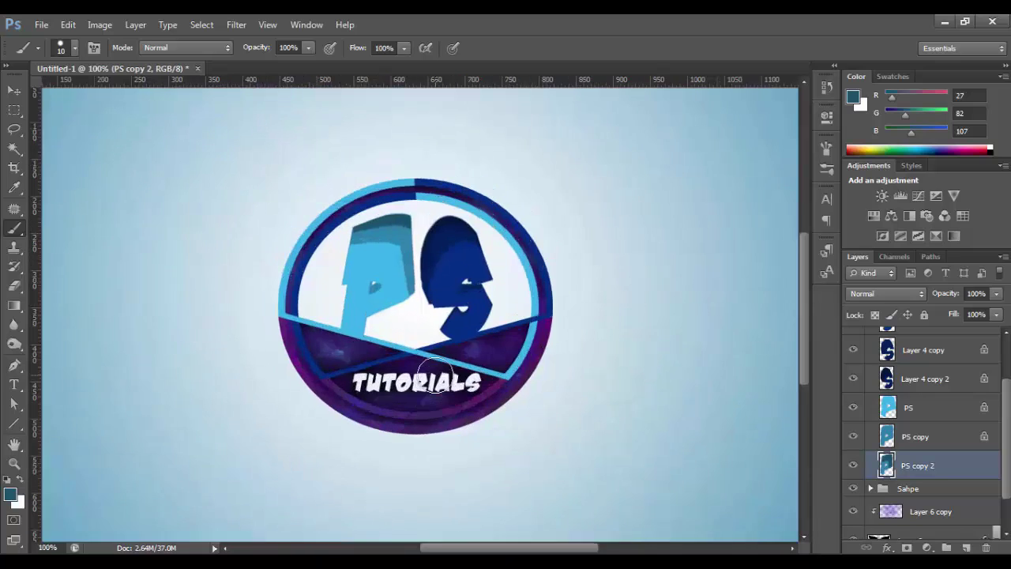
pyautogui.hotkey('ctrl', '+')
pyautogui.hotkey('ctrl', '-')
pyautogui.scroll(1, 802, 325)
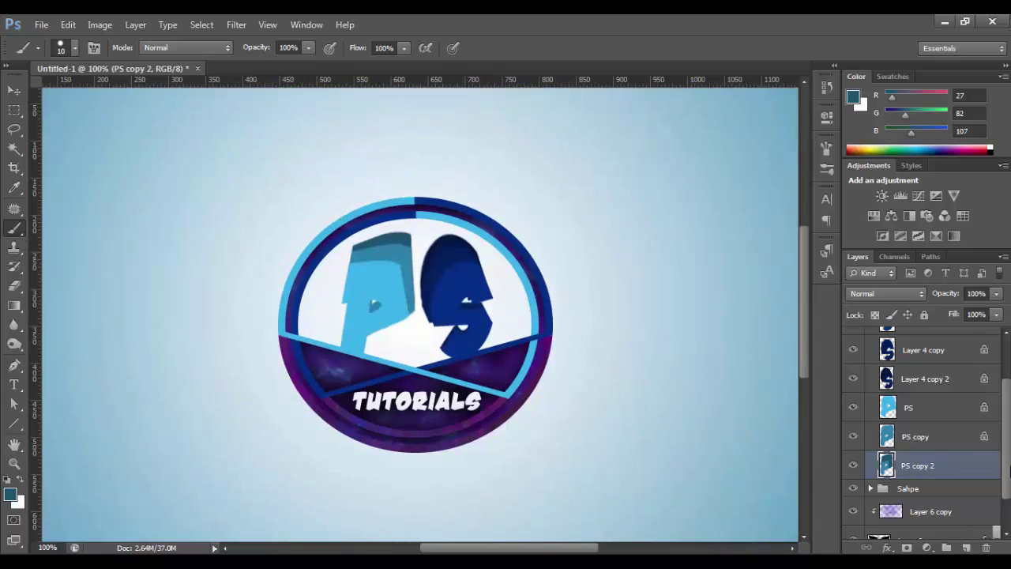
pyautogui.scroll(-1, 1006, 470)
# - Hide the gradient Layer 1 to preview transparency, then add a new empty layer
pyautogui.click(853, 524)
pyautogui.click(853, 525)
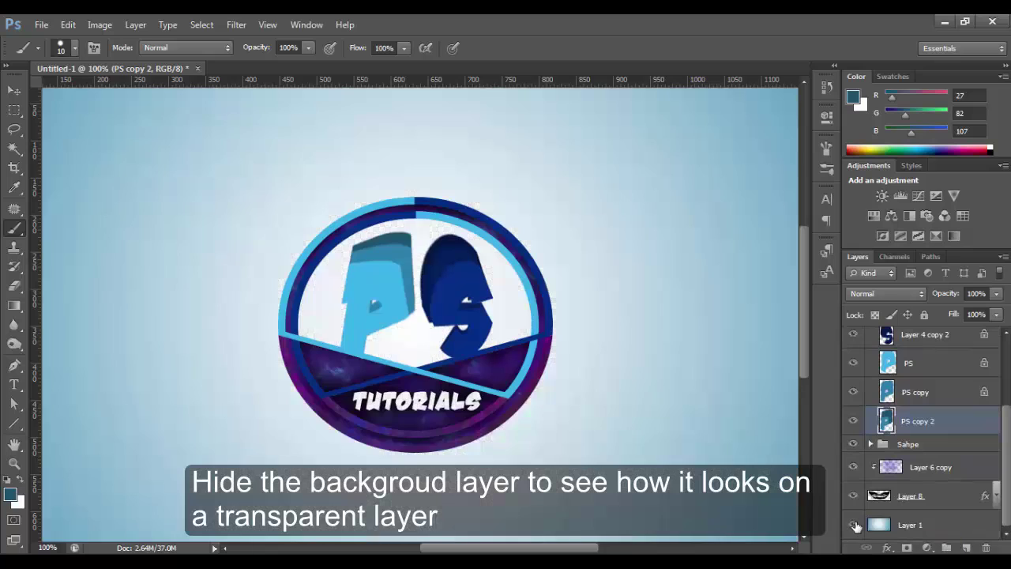
pyautogui.click(910, 524)
pyautogui.click(853, 525)
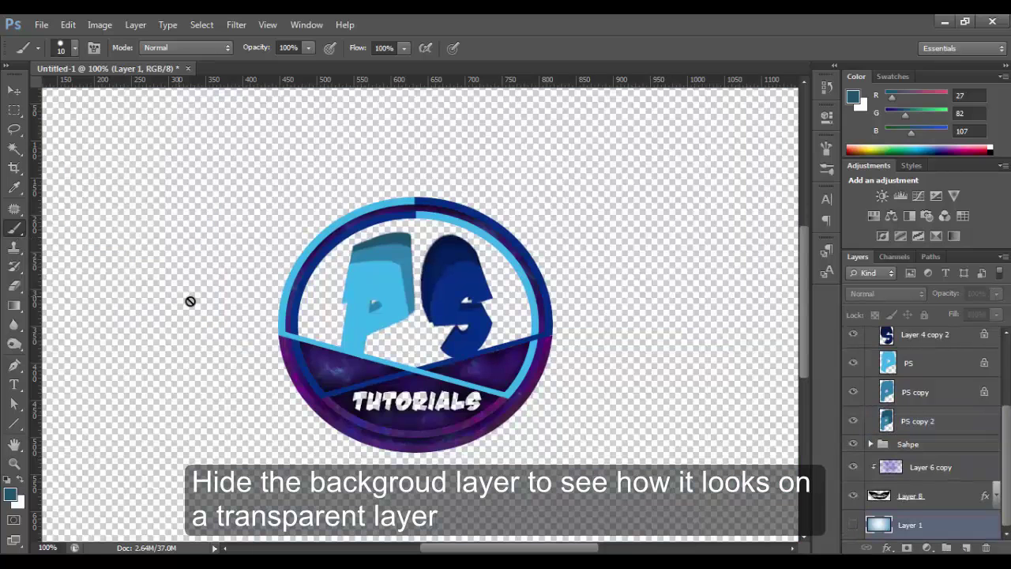
pyautogui.click(965, 547)
# - Set the foreground colour to pink (229,117,117) and paint a large blob behind the logo
pyautogui.scroll(-1, 1006, 518)
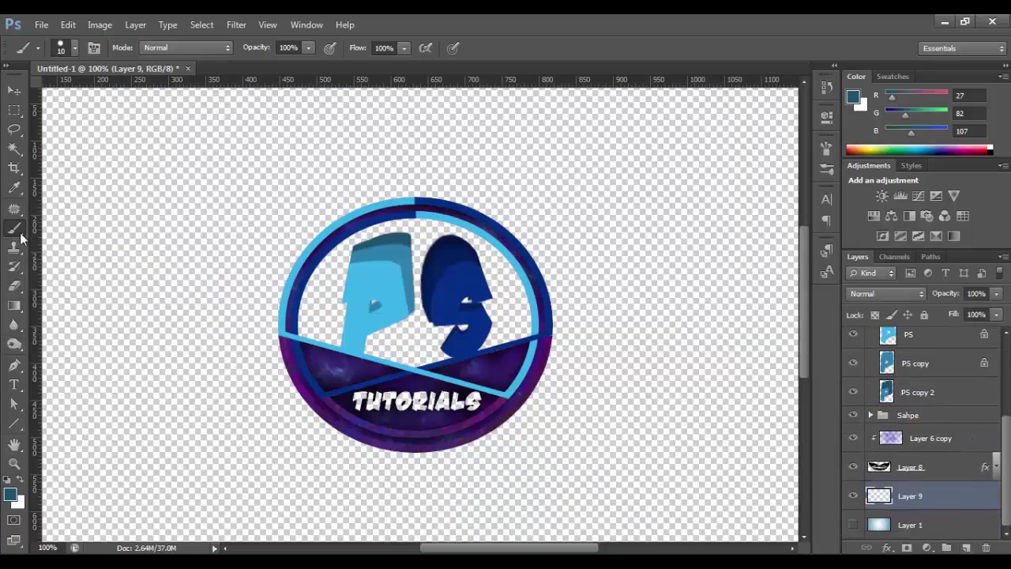
pyautogui.click(8, 480)
pyautogui.click(10, 494)
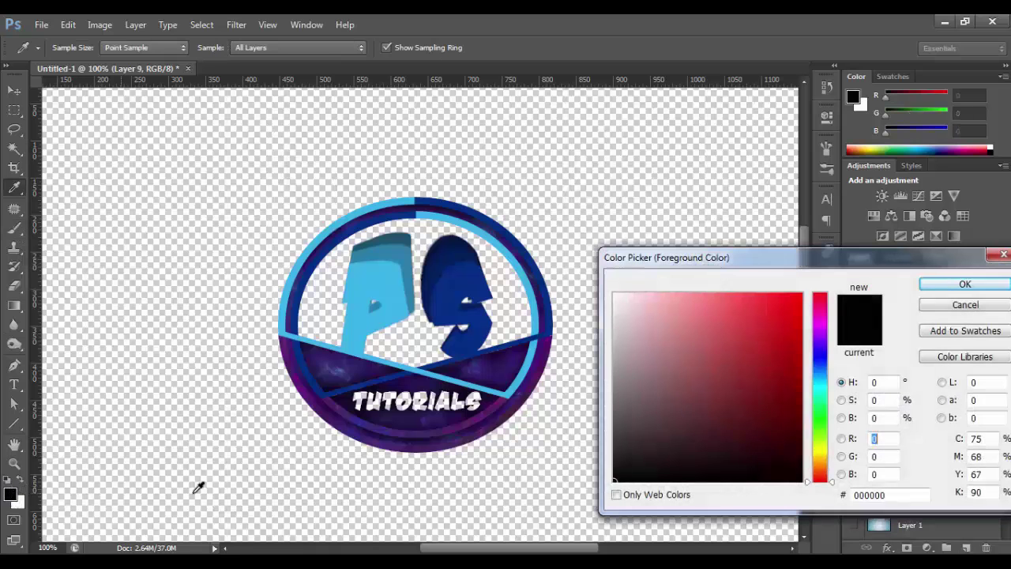
pyautogui.moveTo(698, 341); pyautogui.dragTo(706, 313)
pyautogui.click(963, 282)
pyautogui.moveTo(107, 253)
pyautogui.mouseDown()
pyautogui.moveTo(462, 154)
pyautogui.moveTo(282, 271)
pyautogui.moveTo(529, 474)
pyautogui.mouseUp()
# - Select around TUTORIALS, delete the pink test layer, and re-show the blue gradient
pyautogui.press('m')
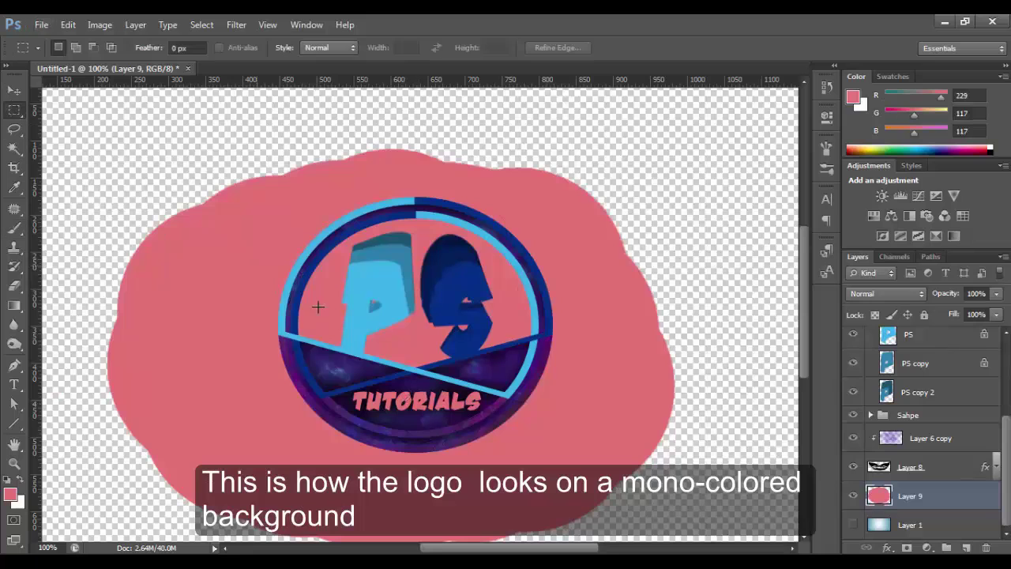
pyautogui.moveTo(338, 384)
pyautogui.mouseDown()
pyautogui.moveTo(518, 429)
pyautogui.moveTo(493, 430)
pyautogui.mouseUp()
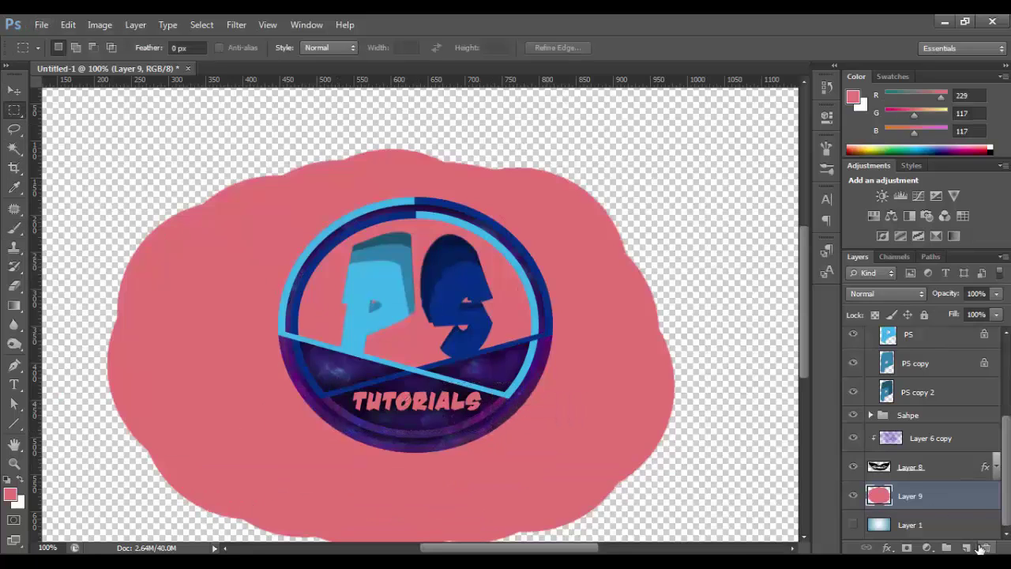
pyautogui.moveTo(889, 495); pyautogui.dragTo(986, 547)
pyautogui.click(853, 525)
pyautogui.hotkey('ctrl', '-')
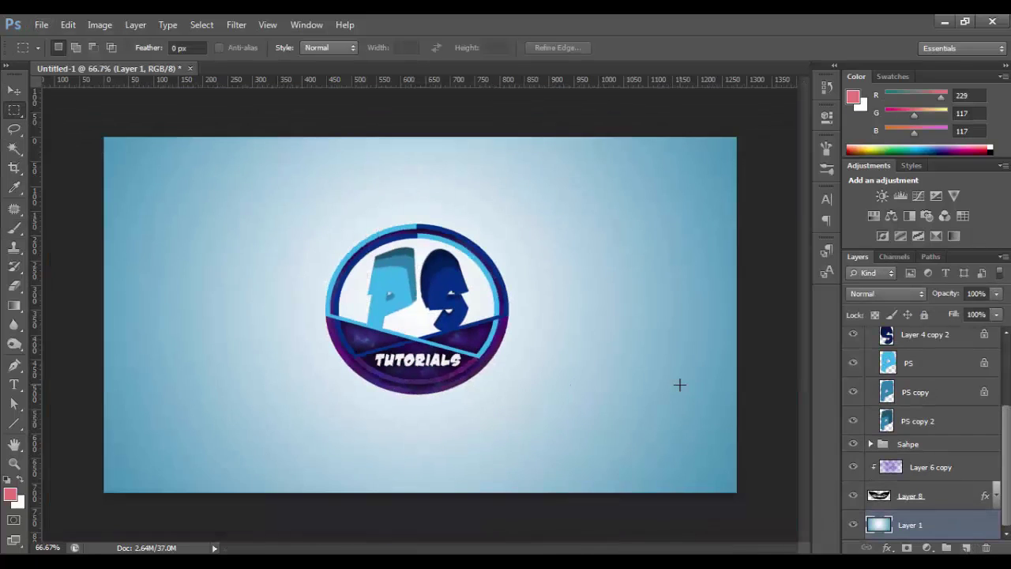
pyautogui.hotkey('ctrl', '+')
pyautogui.hotkey('ctrl', '-')
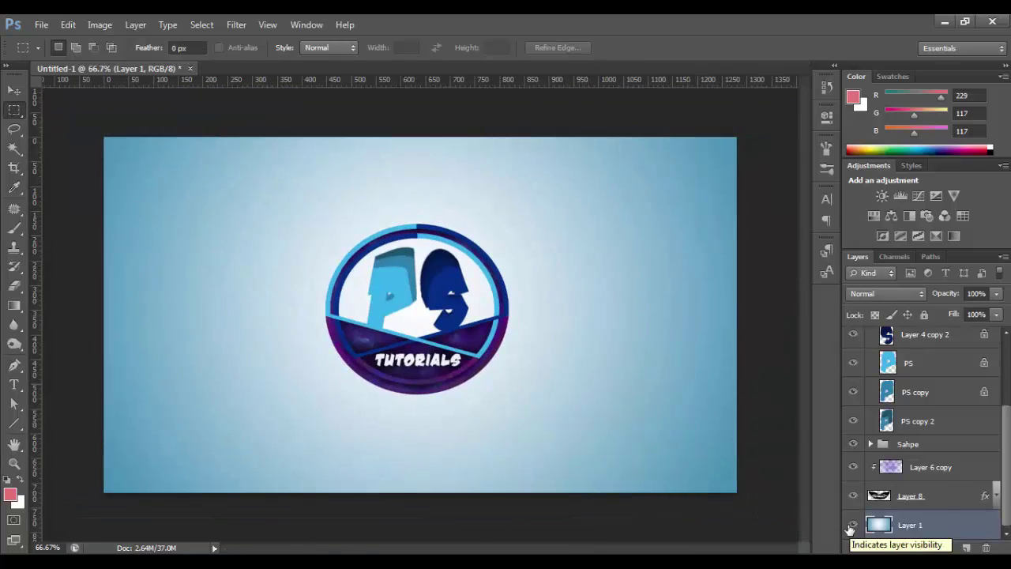
pyautogui.click(14, 384)
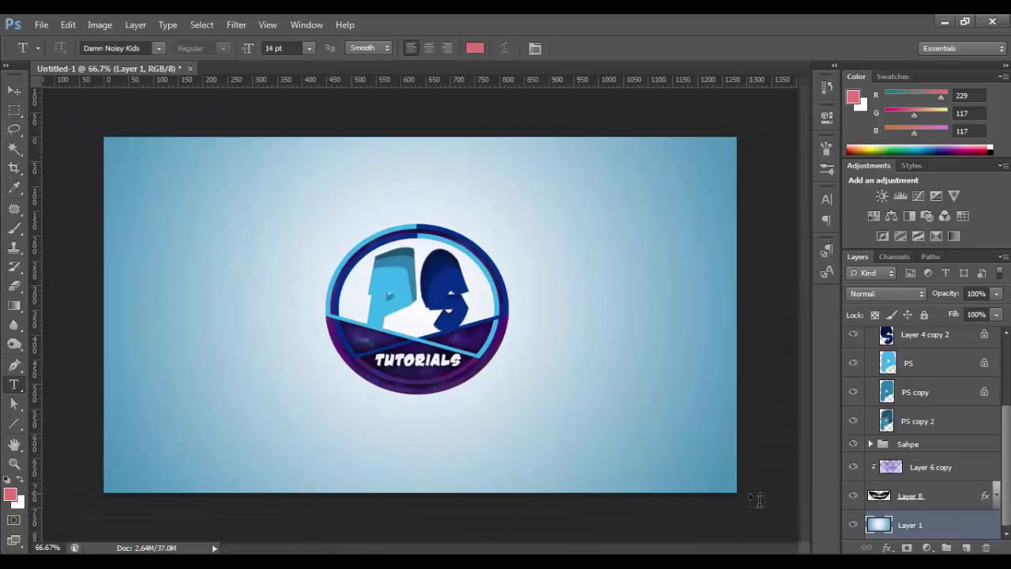
pyautogui.click(851, 526)
pyautogui.click(852, 527)
# - Add pink 'THANKS FOR WATCHING!!!' paragraph text and centre it beneath the PS logo
pyautogui.moveTo(112, 393); pyautogui.dragTo(735, 492)
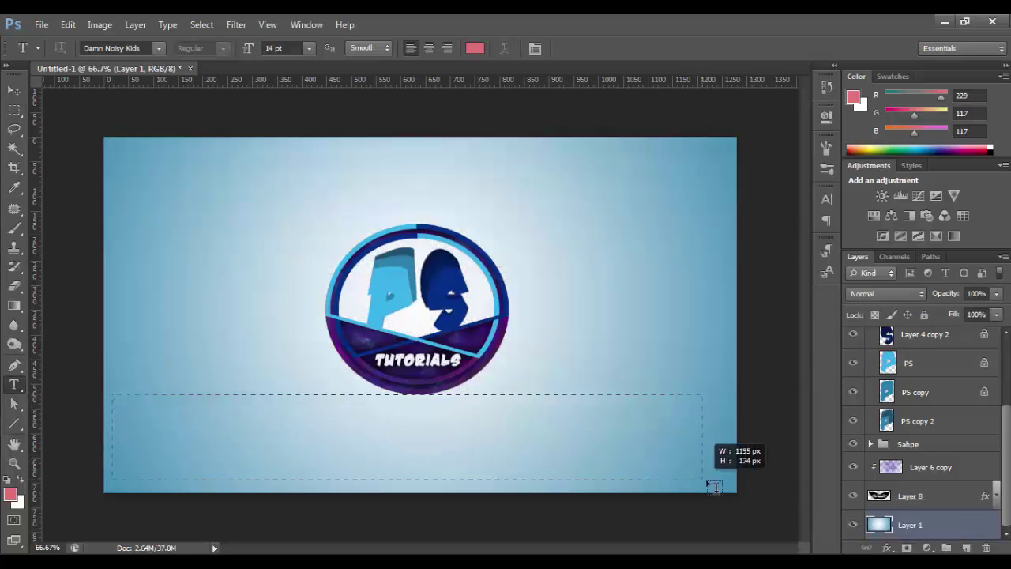
pyautogui.write('THANK')
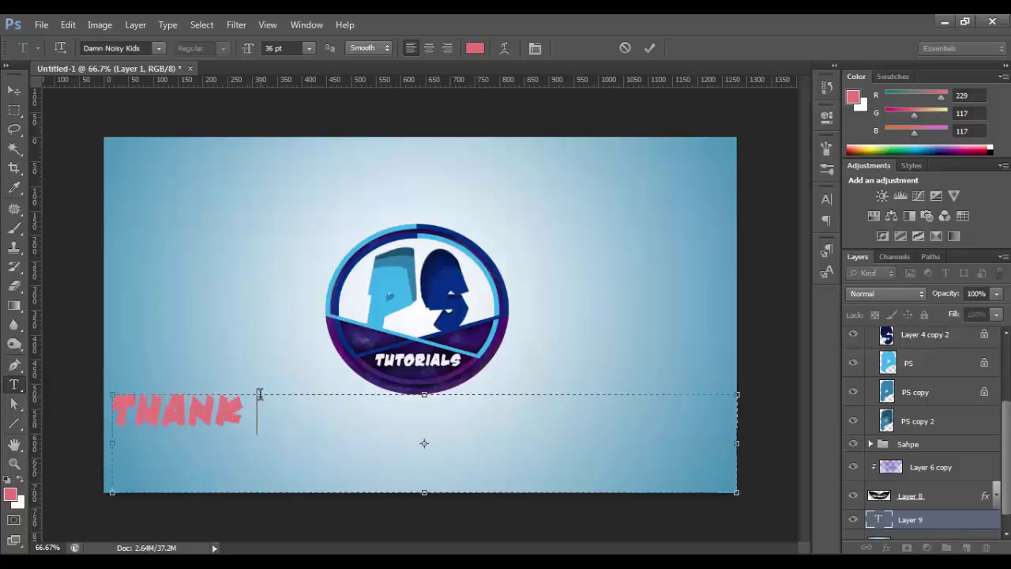
pyautogui.write('S FOR WATCHING!!!')
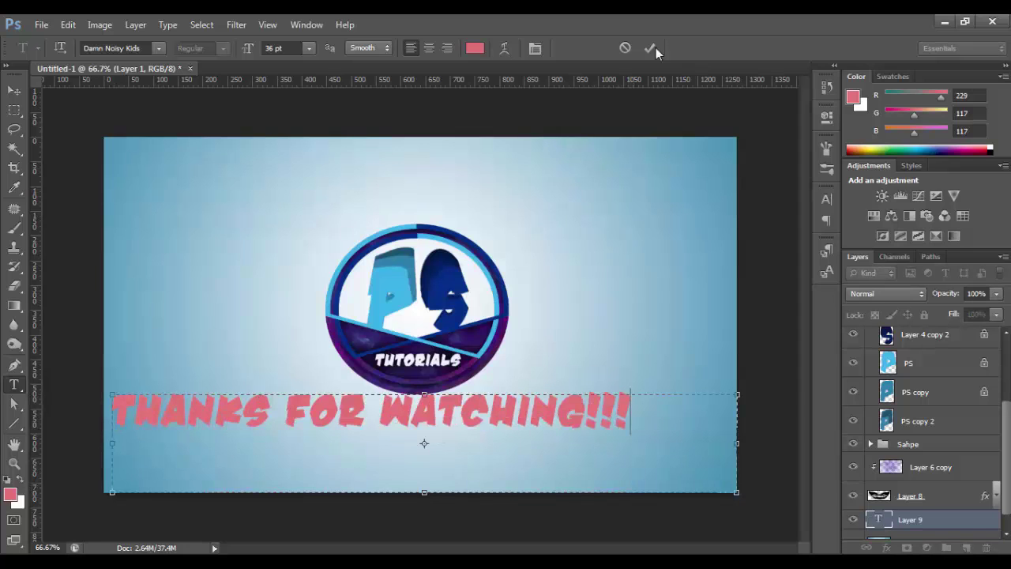
pyautogui.click(649, 49)
pyautogui.click(15, 89)
pyautogui.moveTo(387, 395); pyautogui.dragTo(450, 431)
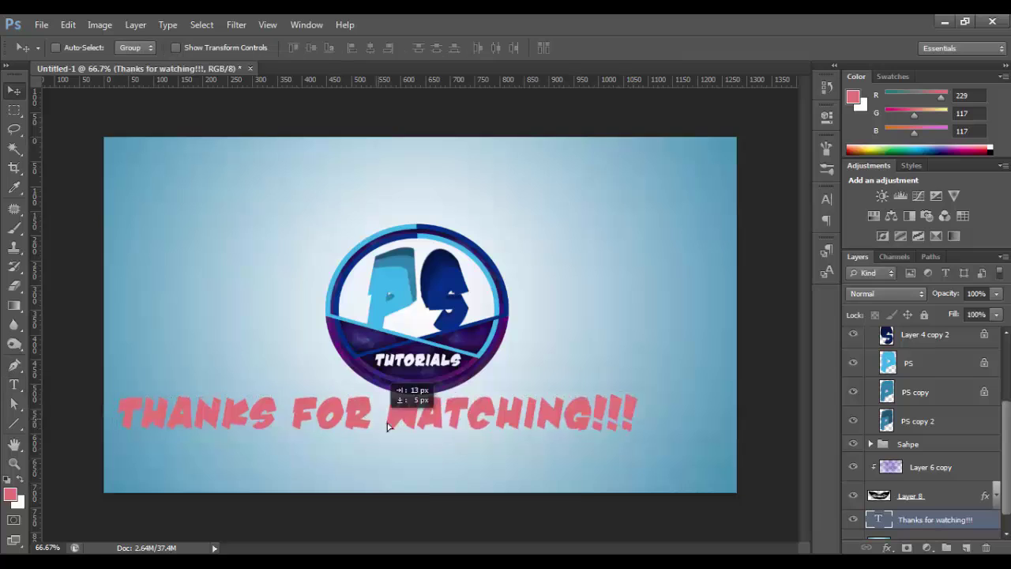
pyautogui.scroll(-1, 994, 505)
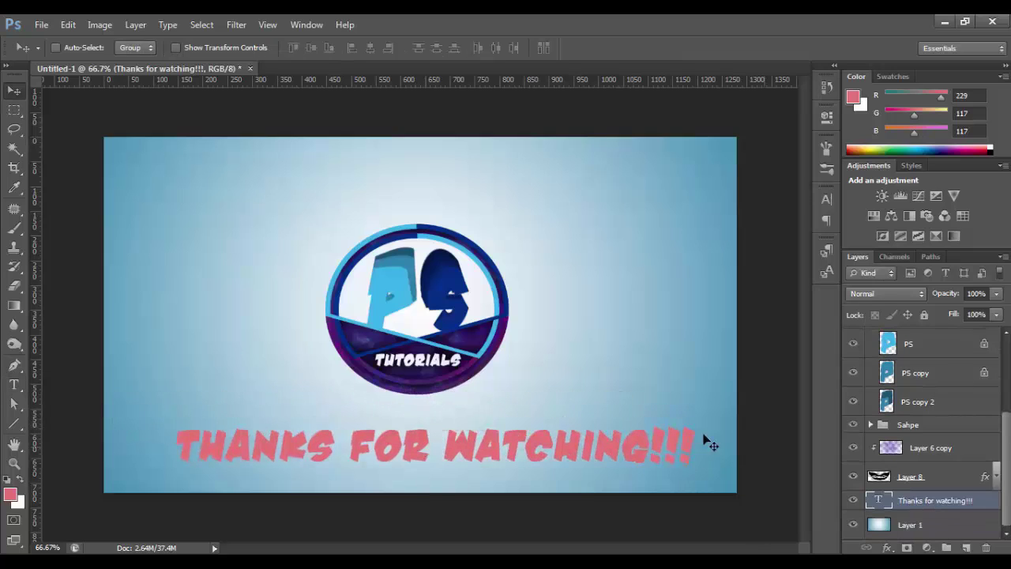